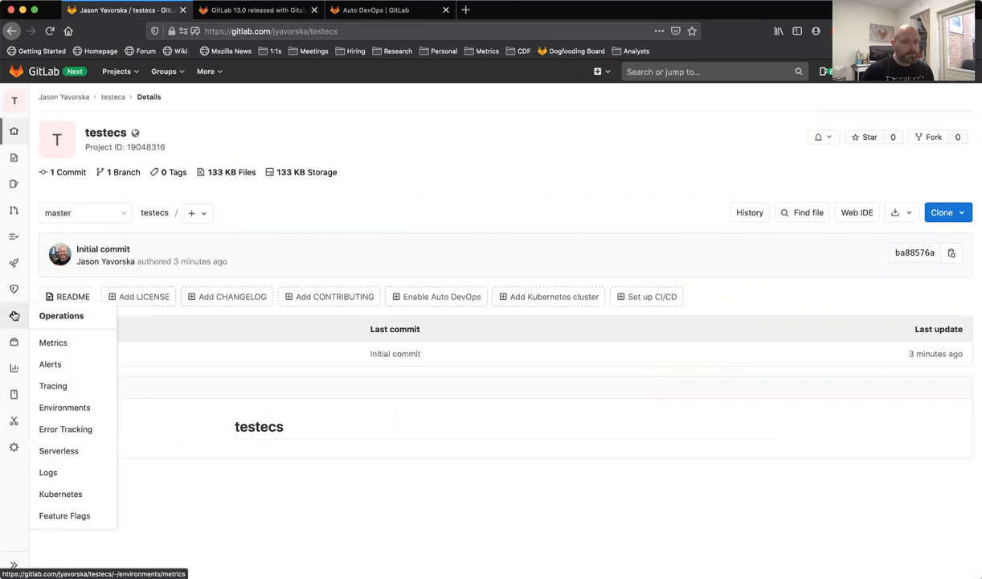
Open the testecs project's CI/CD settings and expand the Variables section.
mouse_move(13, 446)
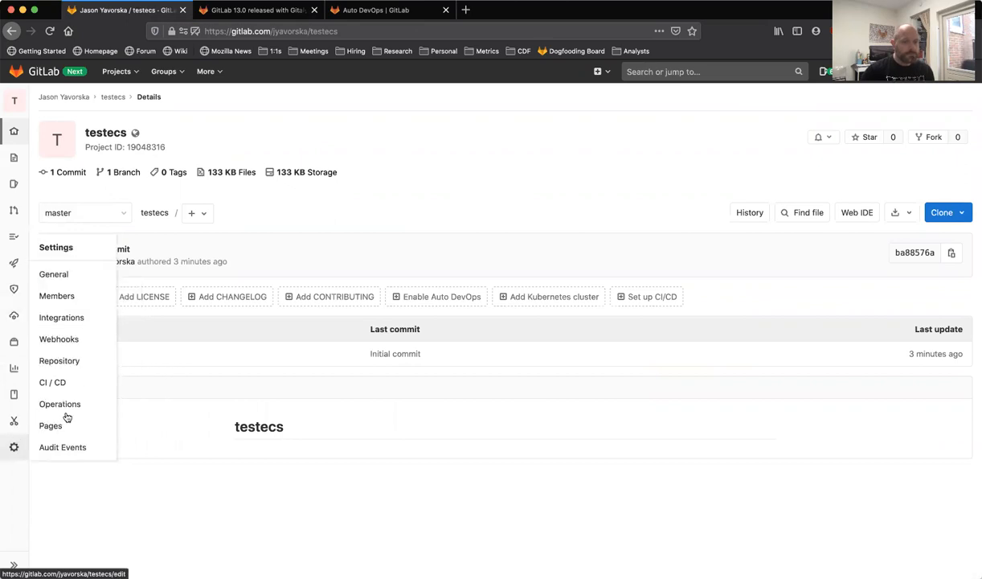
click(71, 381)
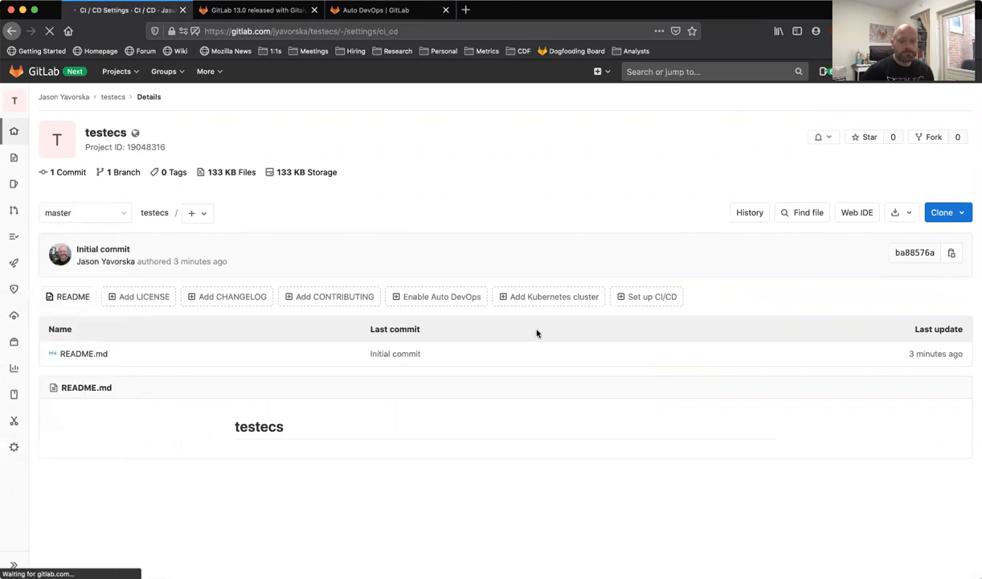
scroll(533, 375, down, 3)
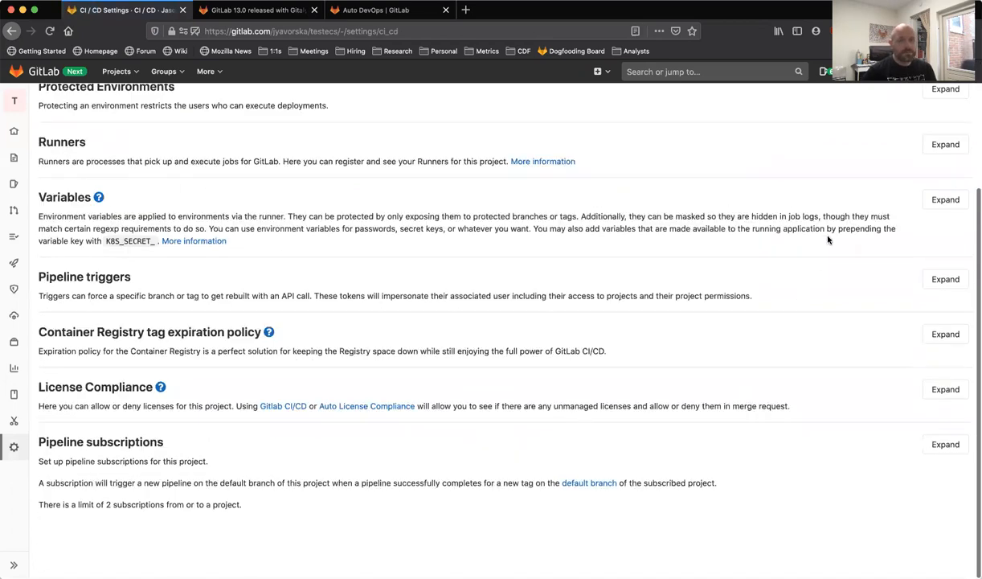
click(945, 200)
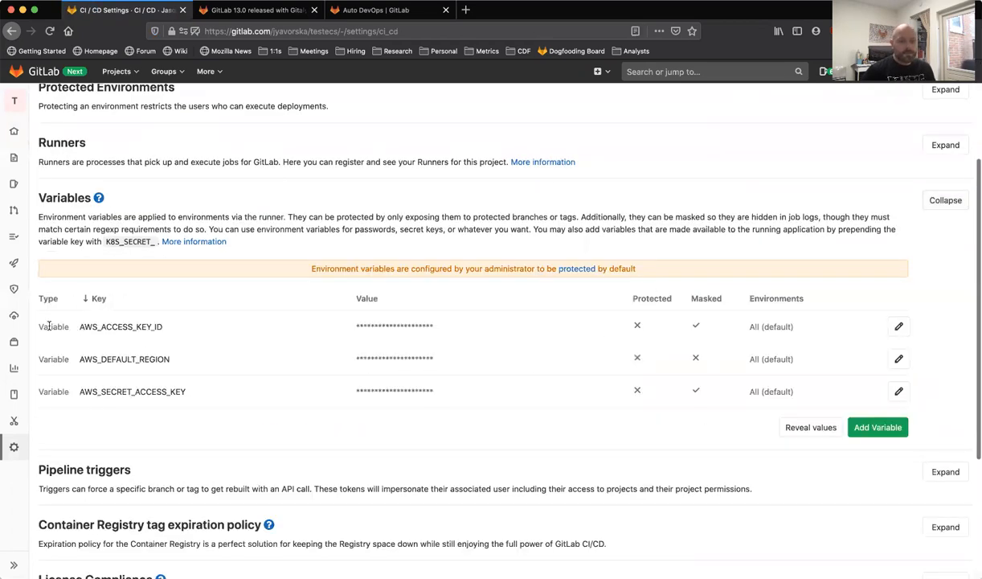
Review the AWS environment variables required in the GitLab 13.0 release notes on Auto Deploy to ECS.
click(247, 11)
drag(206, 461, 343, 428)
click(352, 405)
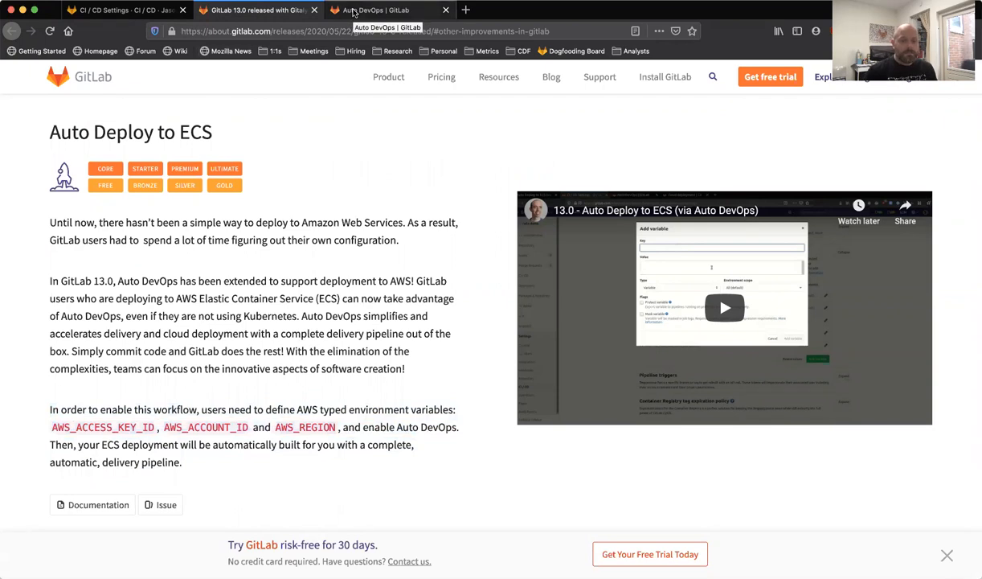
Copy the variable name AUTO_DEVOPS_PLATFORM_TARGET from the AWS ECS section of the Auto DevOps documentation.
click(353, 11)
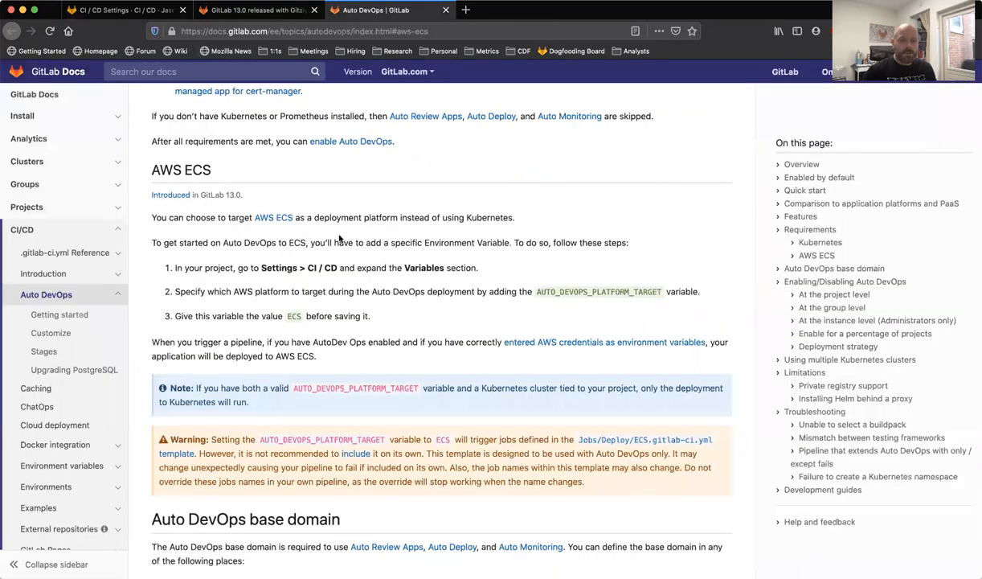
drag(537, 292, 659, 293)
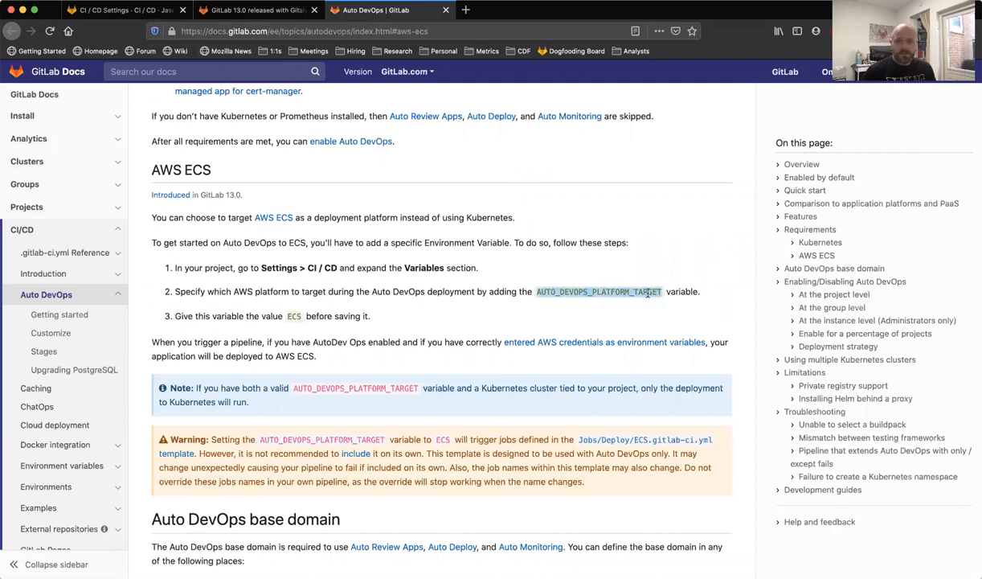
right_click(647, 292)
click(671, 286)
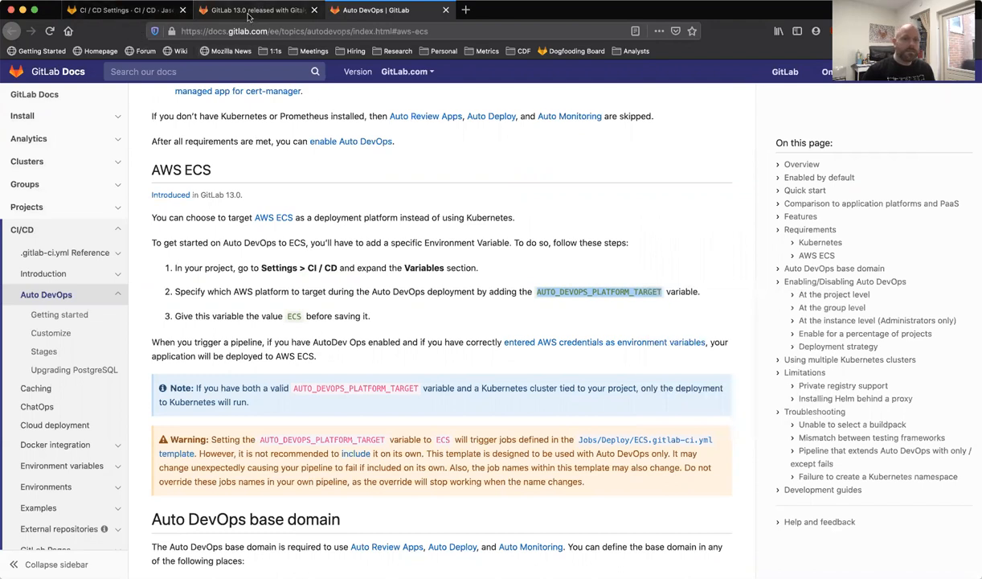
Add an unprotected CI/CD variable to the project with key AUTO_DEVOPS_PLATFORM_TARGET and value ECS.
key(ctrl+Tab)
click(878, 427)
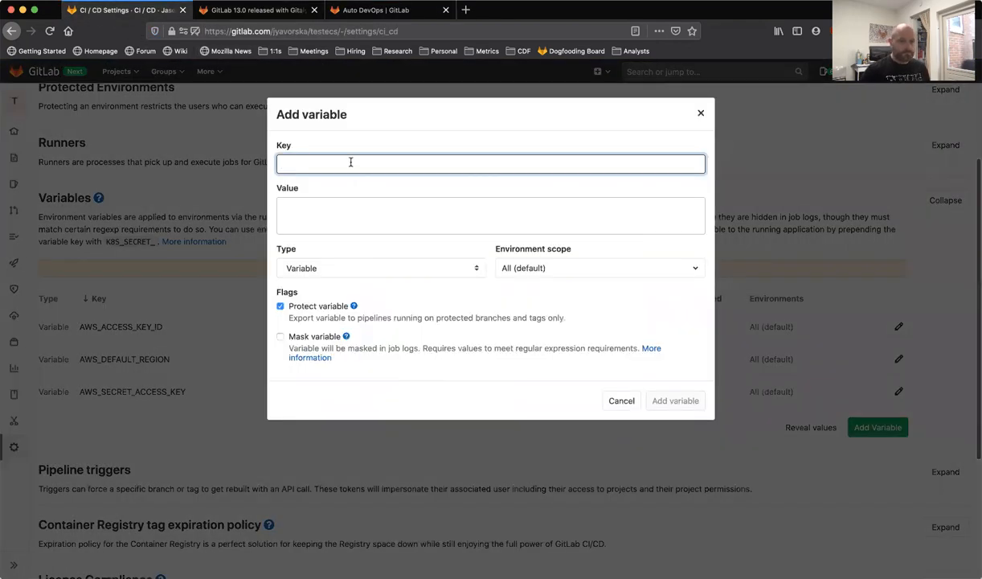
key(super+v)
click(355, 208)
text(ECS)
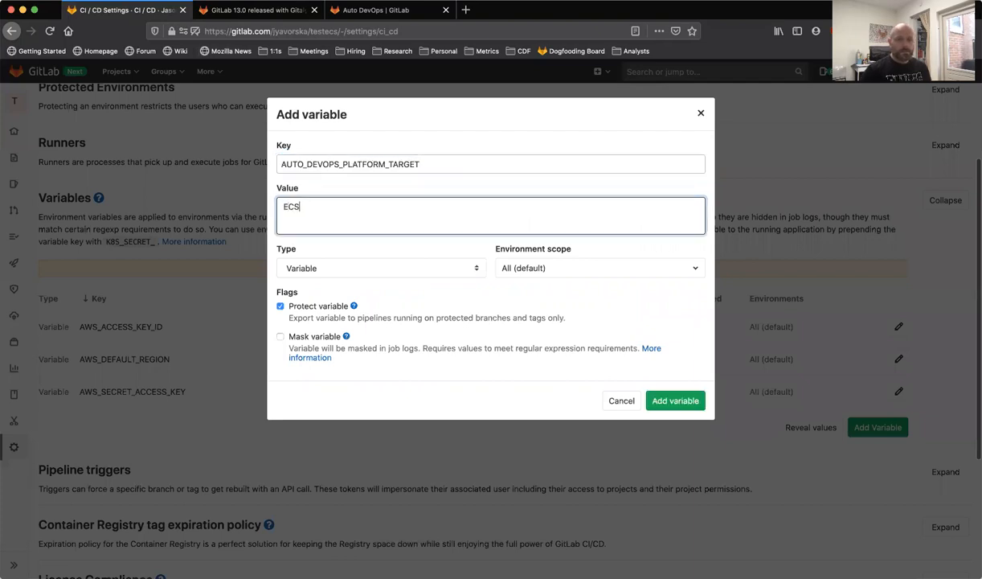
click(280, 306)
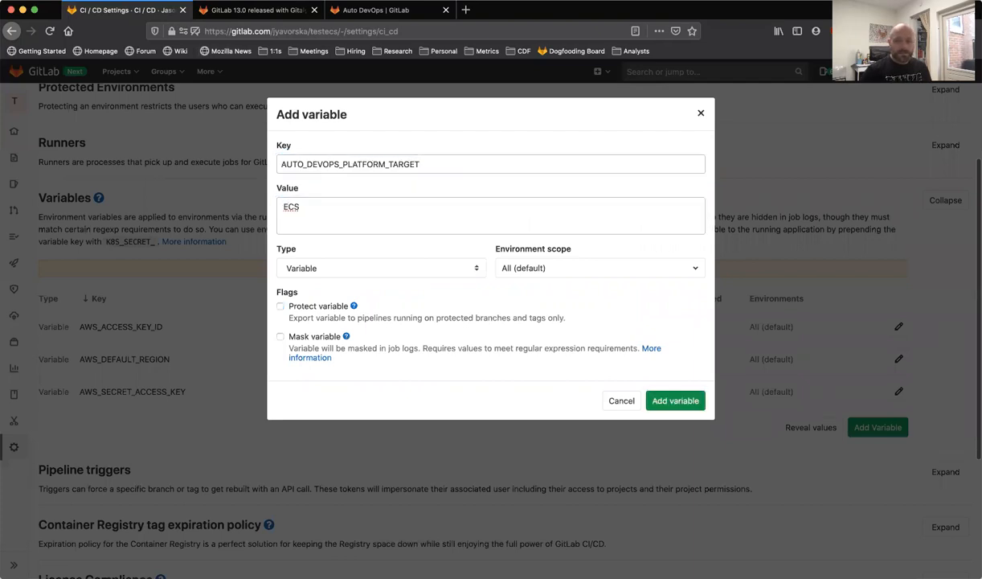
click(675, 400)
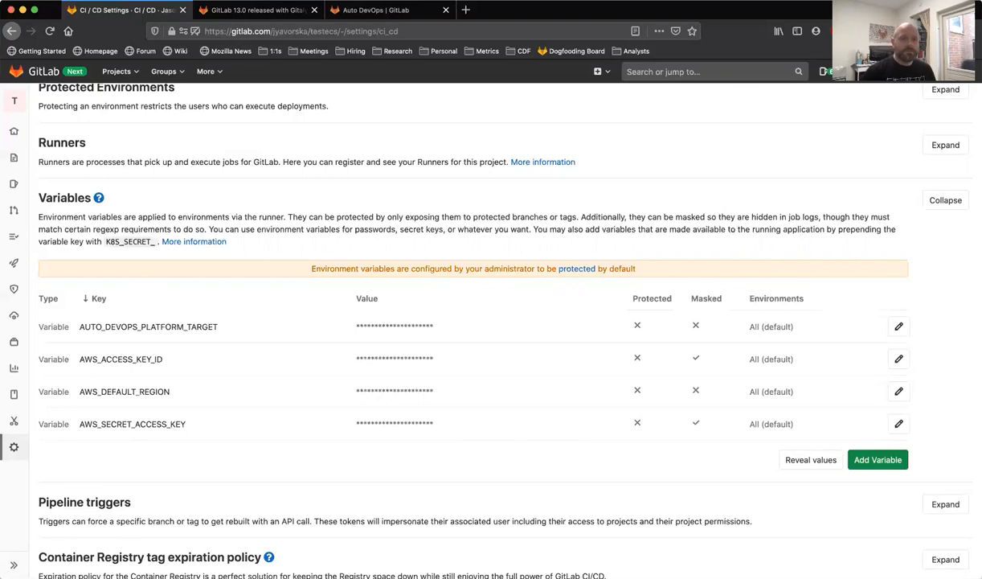
Search the web in a new browser tab for "simple web server container".
click(256, 11)
key(ctrl+Tab)
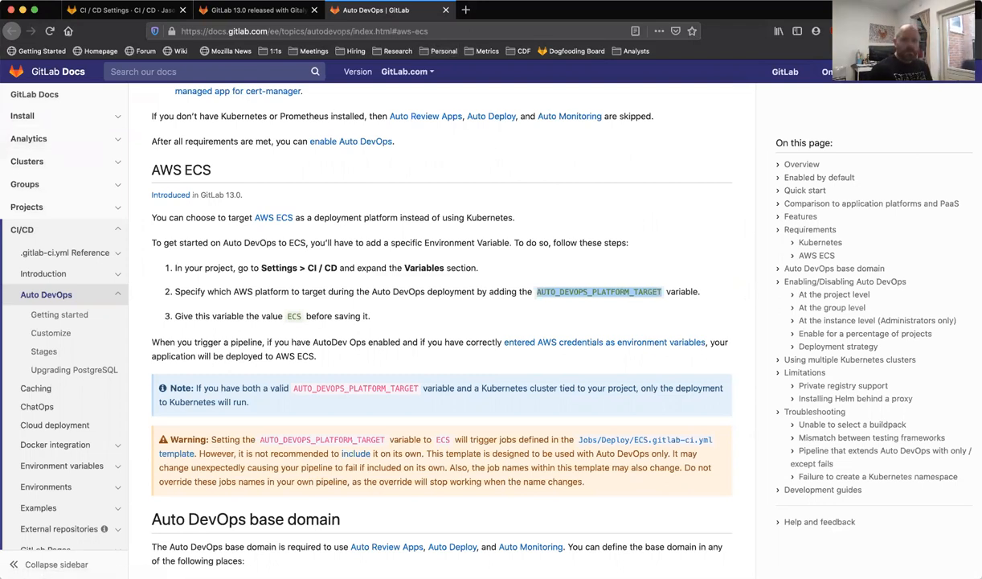
key(super+t)
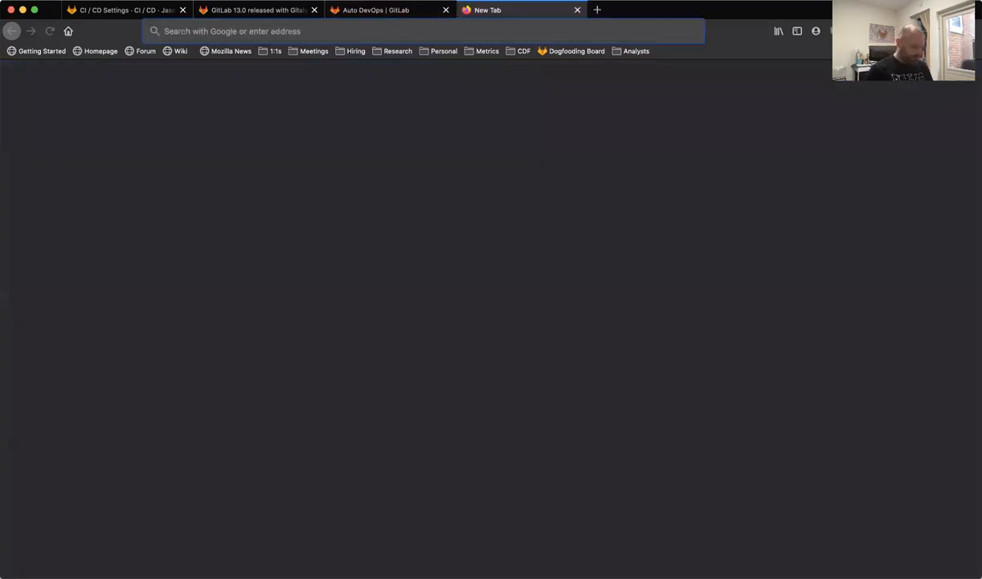
text(web server container)
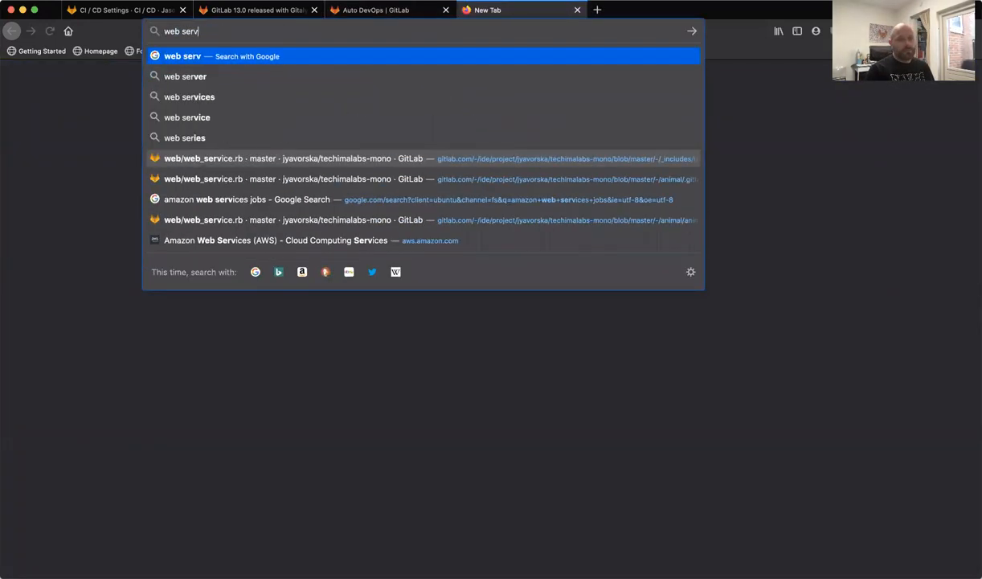
key(Return)
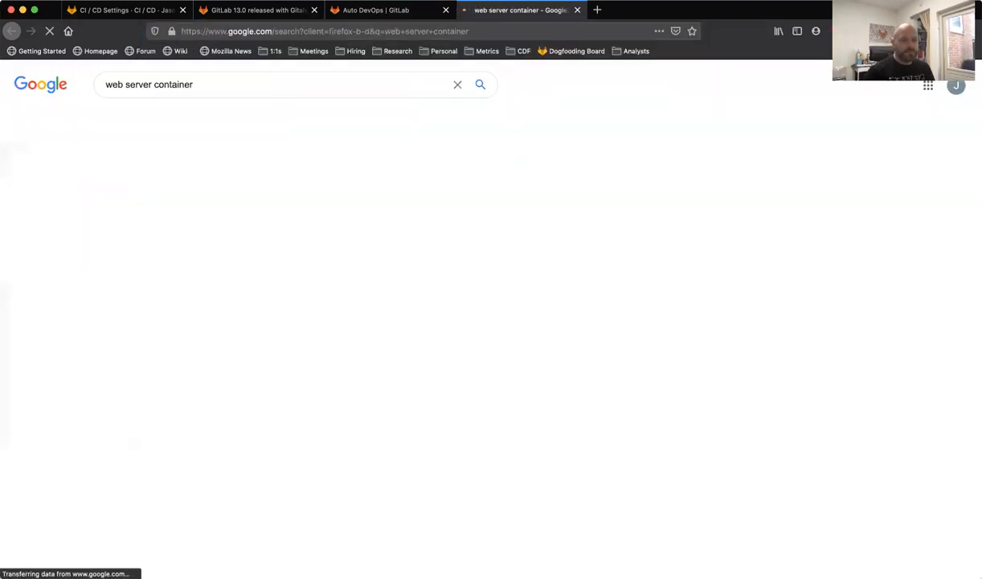
text(simple)
key(Return)
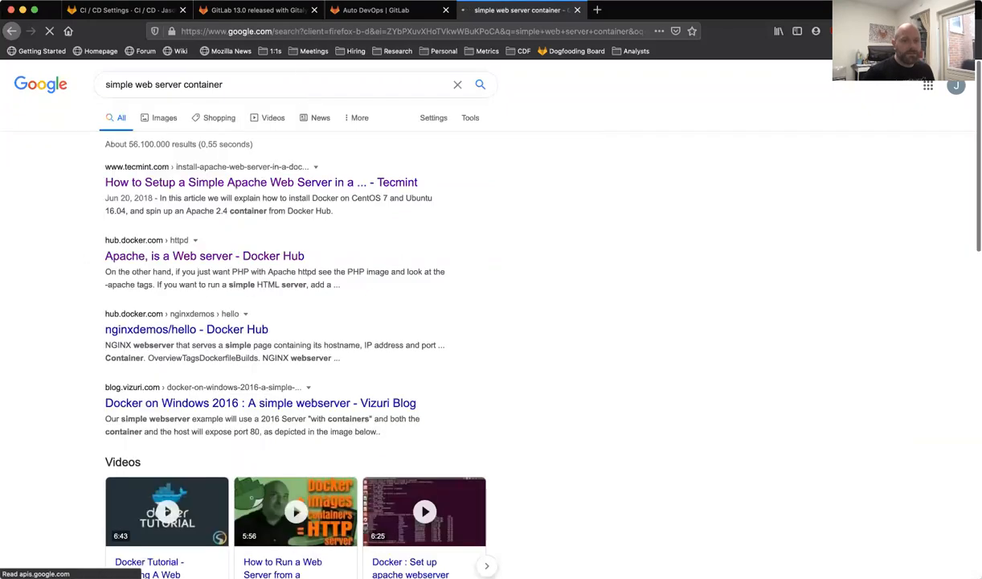
Extend the web search to "simple web server container dockerifle" and look through the results.
click(249, 84)
text(dockerifle)
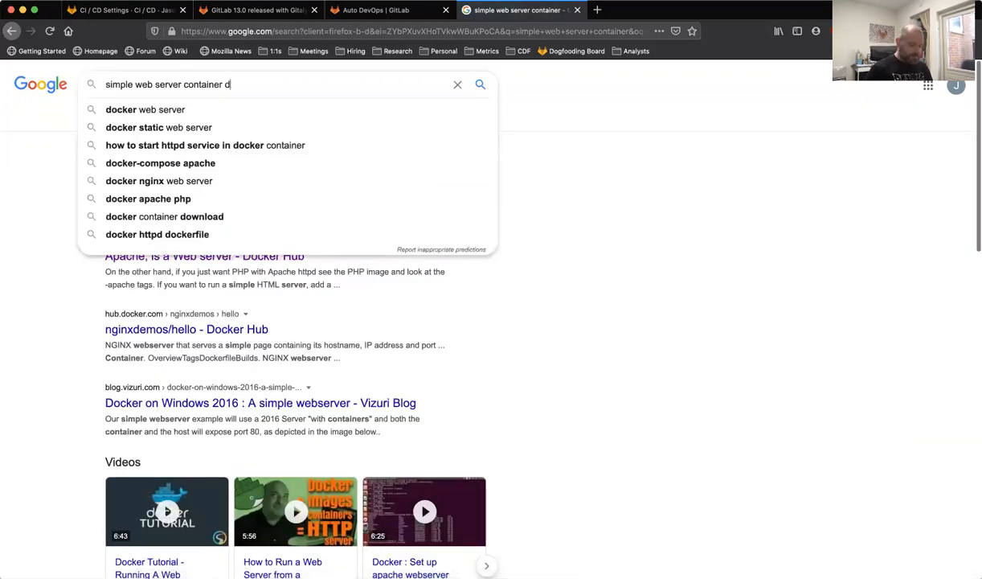
key(Return)
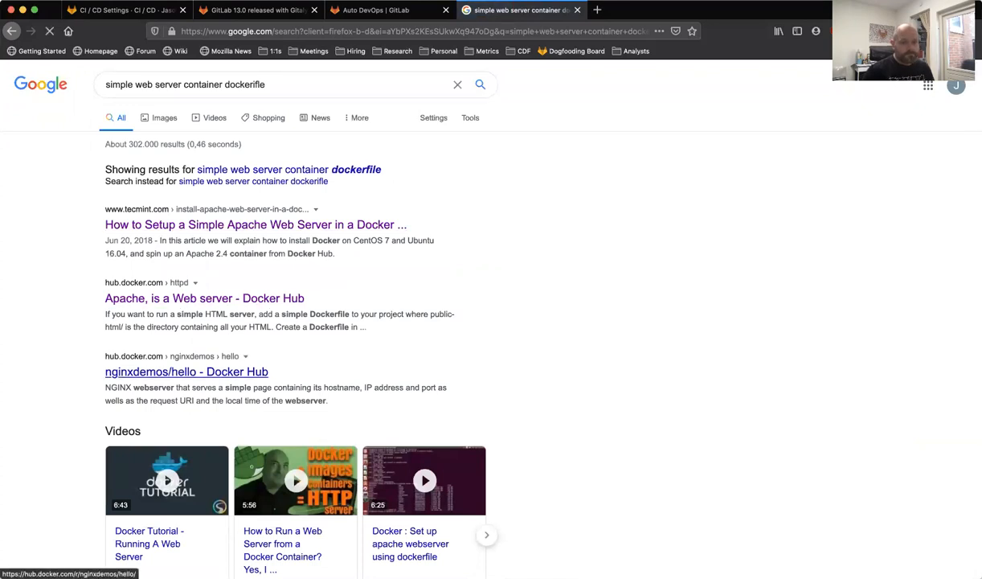
scroll(490, 321, down, 5)
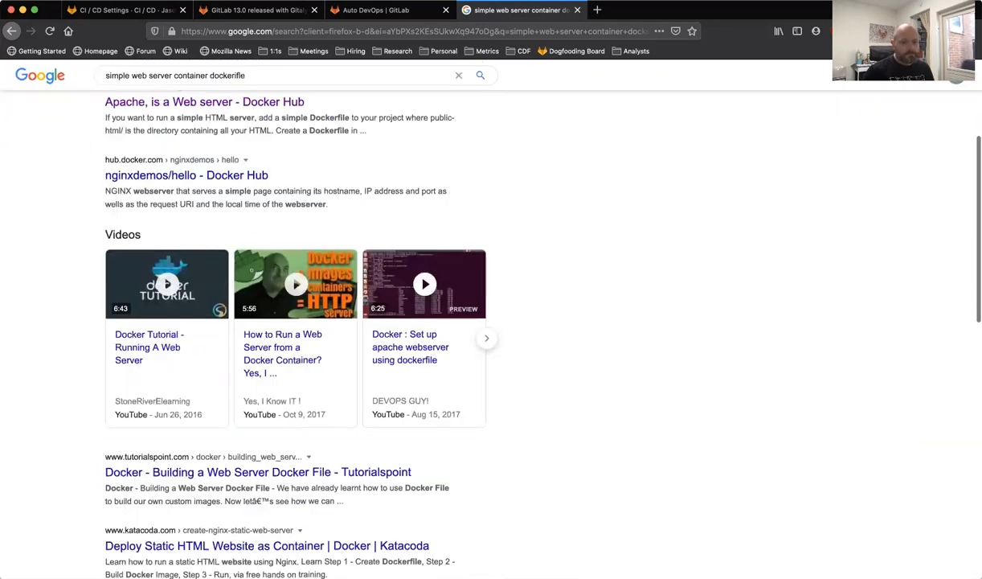
scroll(490, 322, up, 5)
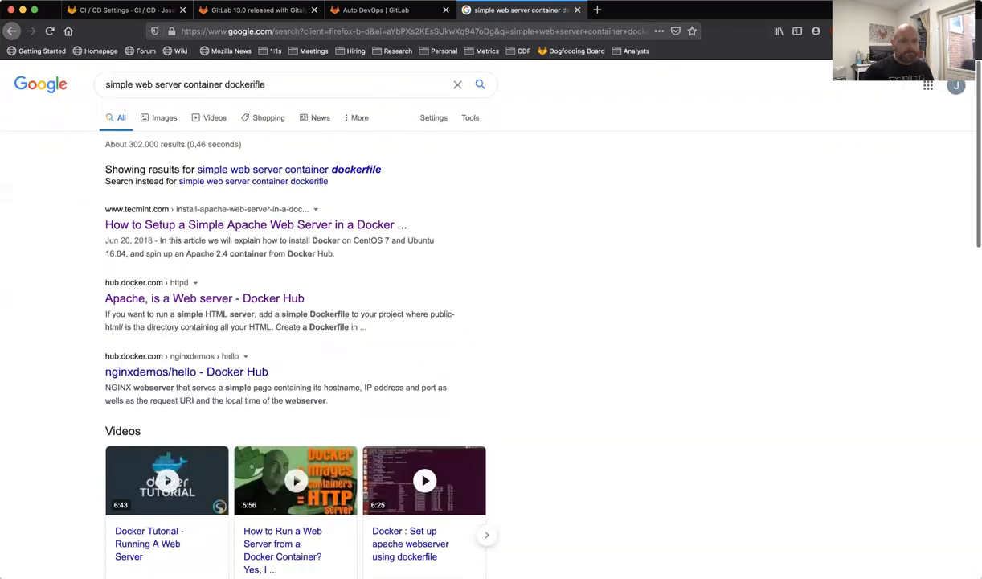
Open the Tecmint article on setting up an Apache web server in Docker and search its text for "dockerfile".
click(213, 225)
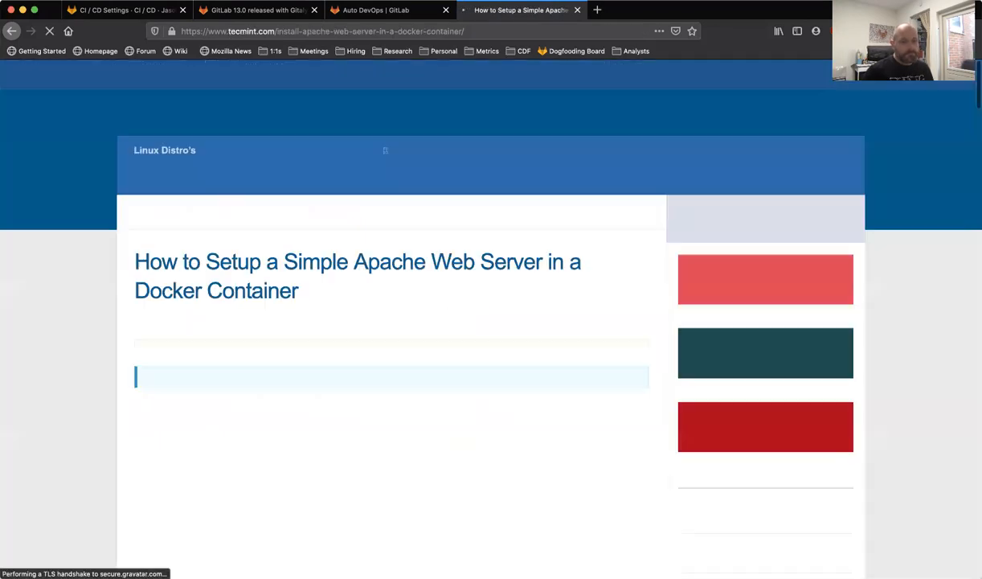
scroll(392, 322, down, 6)
scroll(391, 321, down, 10)
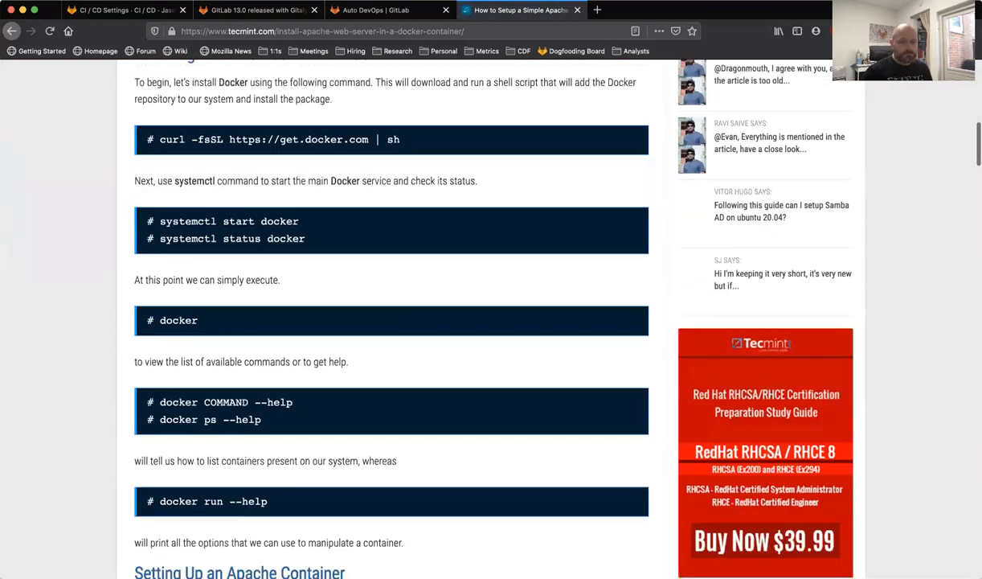
scroll(392, 321, down, 9)
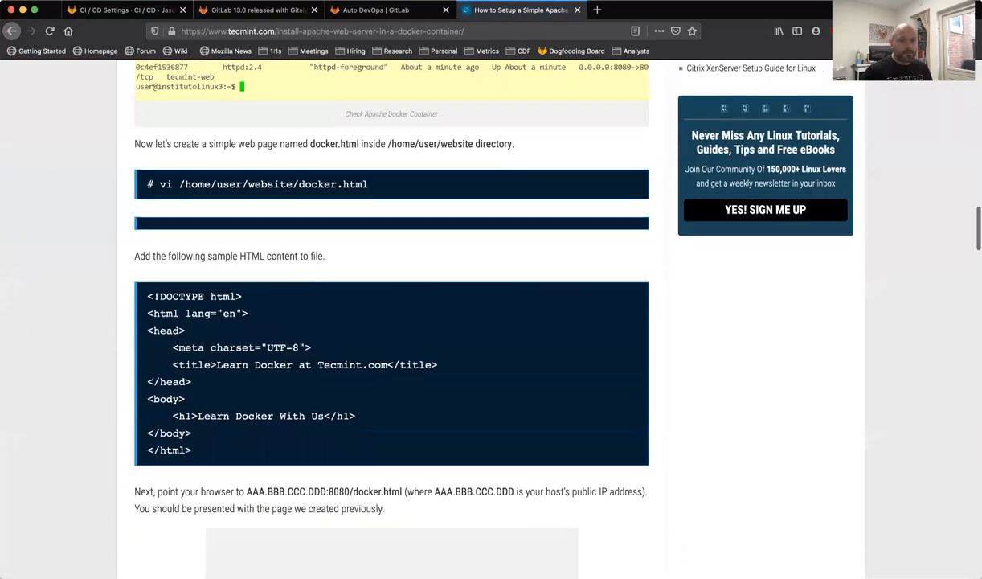
key(ctrl+f)
text(dockerfile)
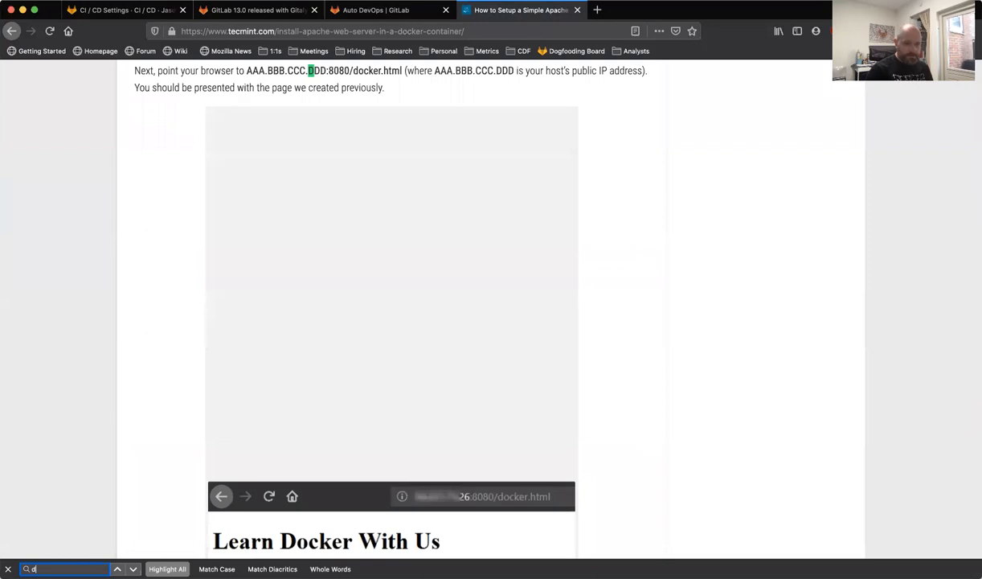
key(Return)
key(Return)
key(Return)
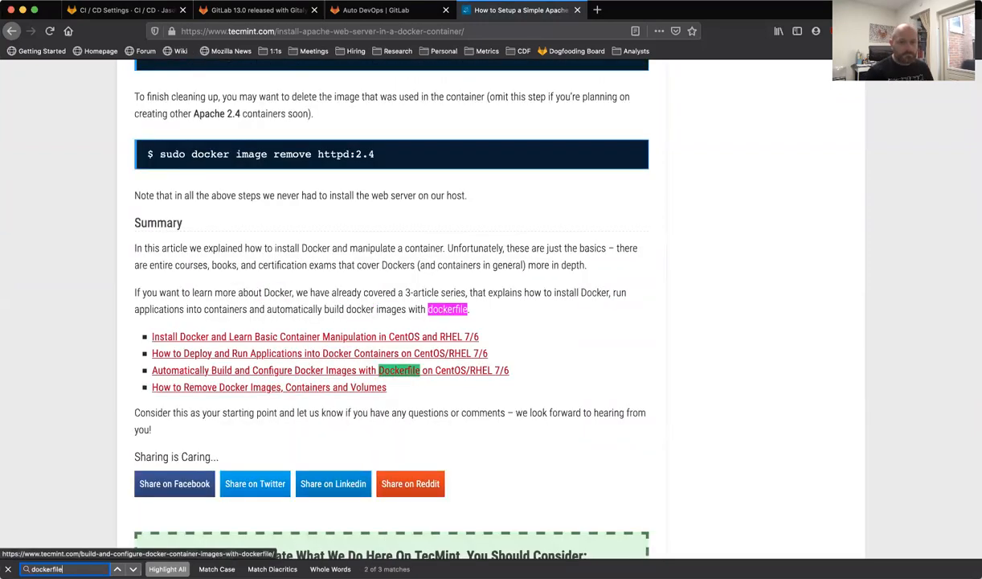
key(Return)
key(Return)
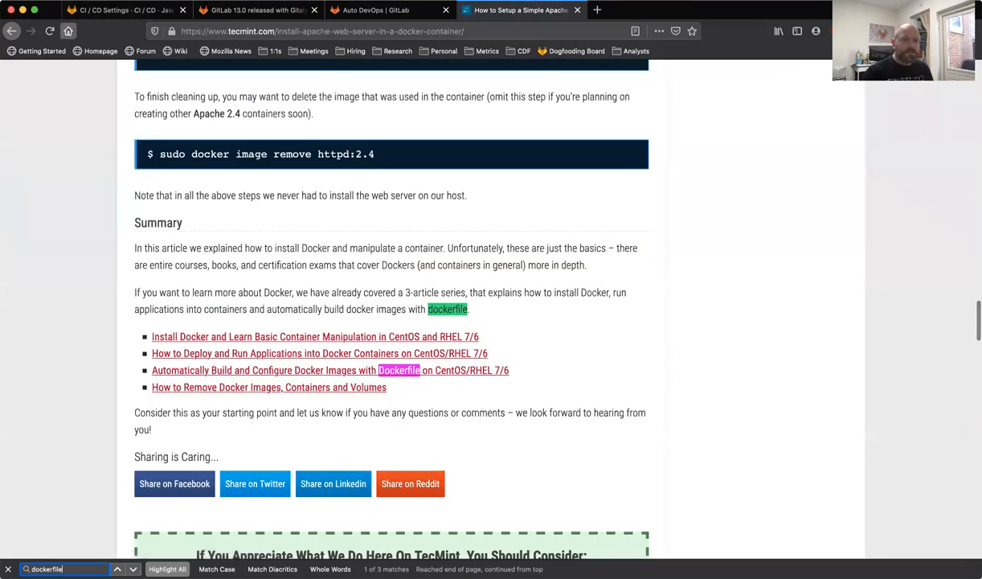
Go back to the search results, open Docker Hub's httpd image page and examine its description for a usable Dockerfile.
click(11, 30)
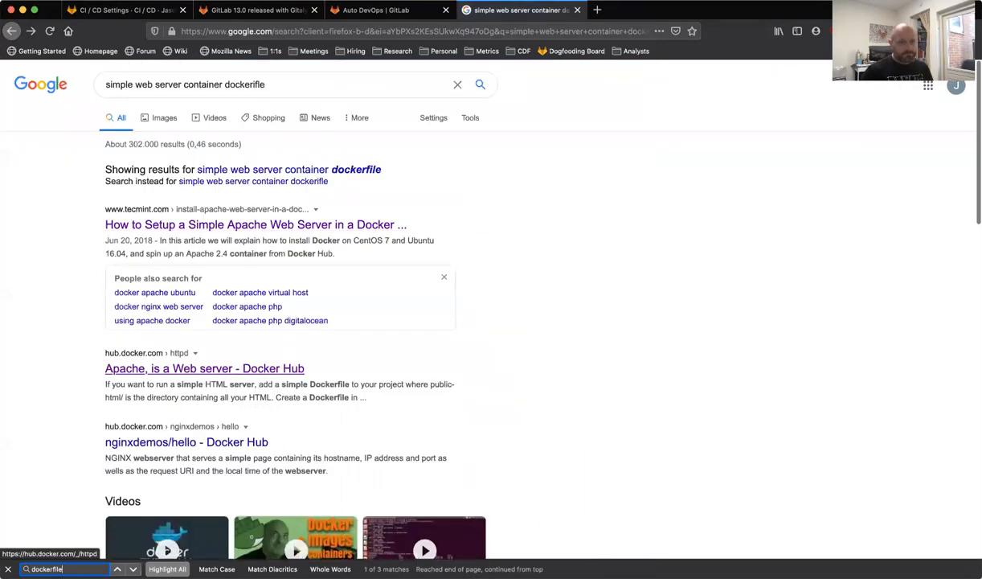
click(204, 368)
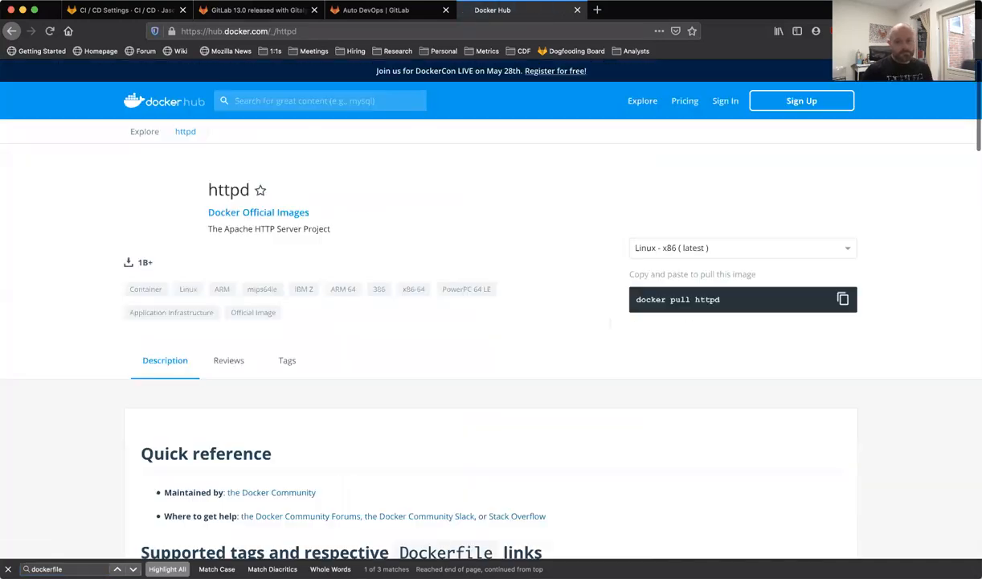
scroll(491, 321, down, 5)
scroll(491, 321, down, 20)
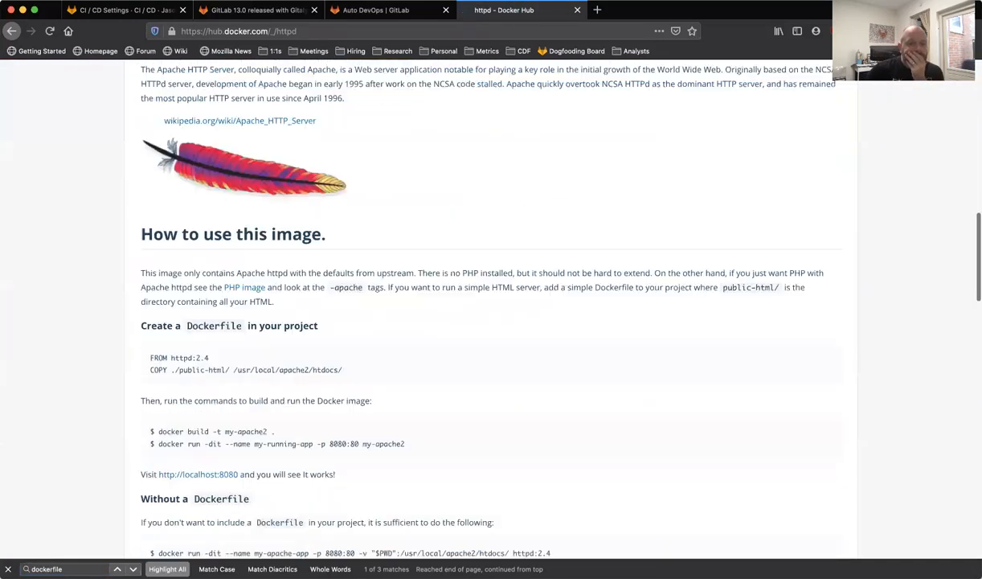
scroll(491, 321, down, 15)
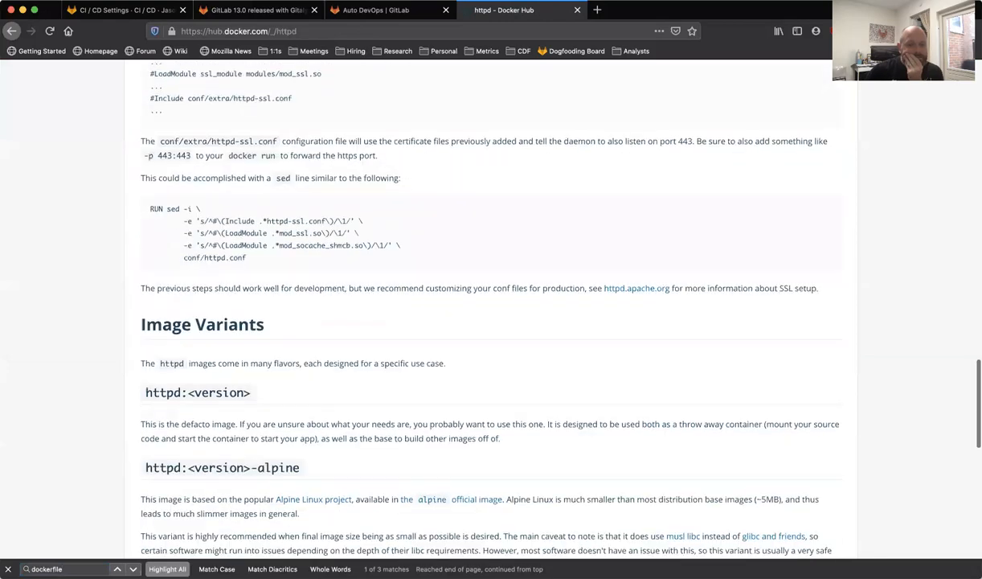
scroll(491, 322, up, 3)
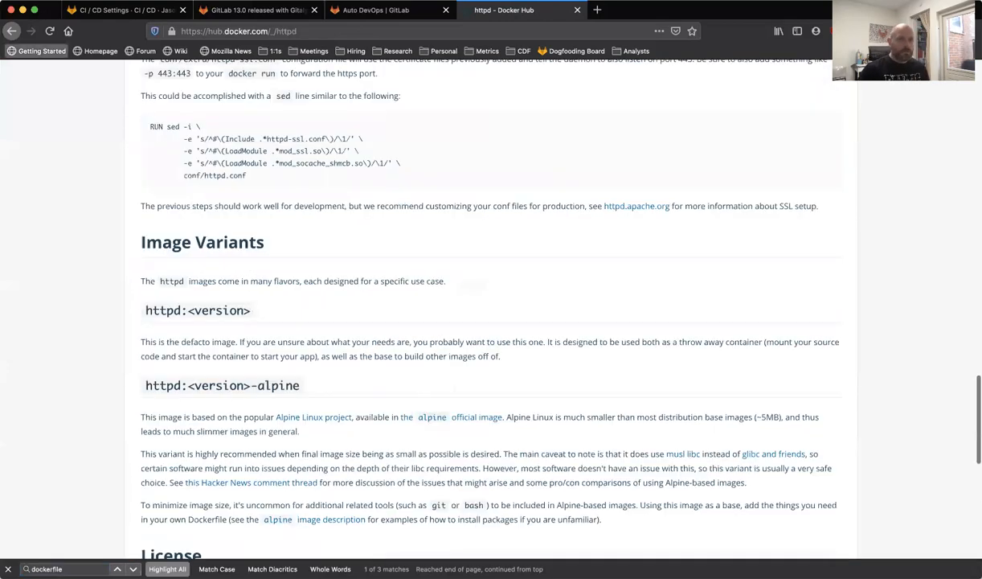
scroll(491, 322, up, 20)
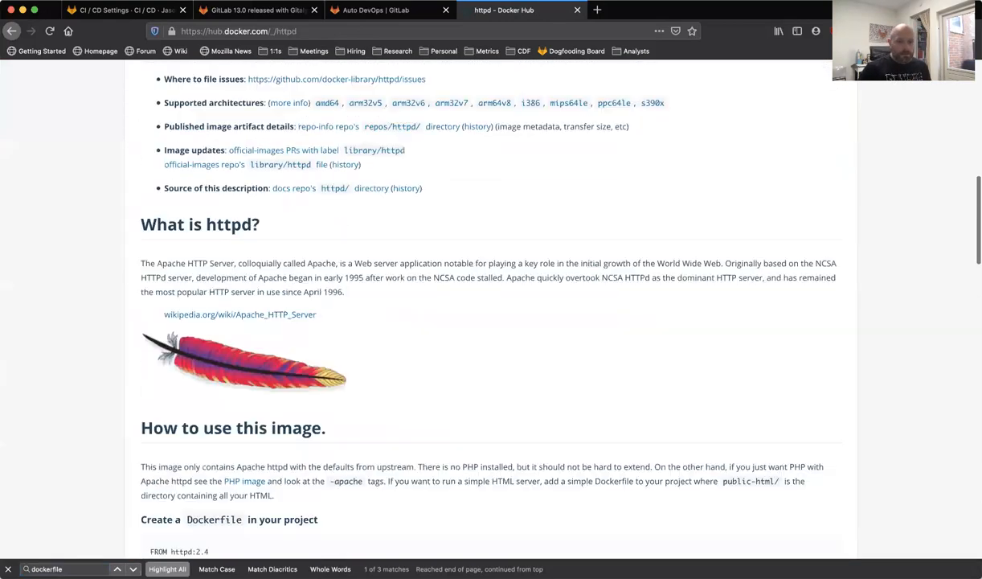
scroll(490, 322, up, 10)
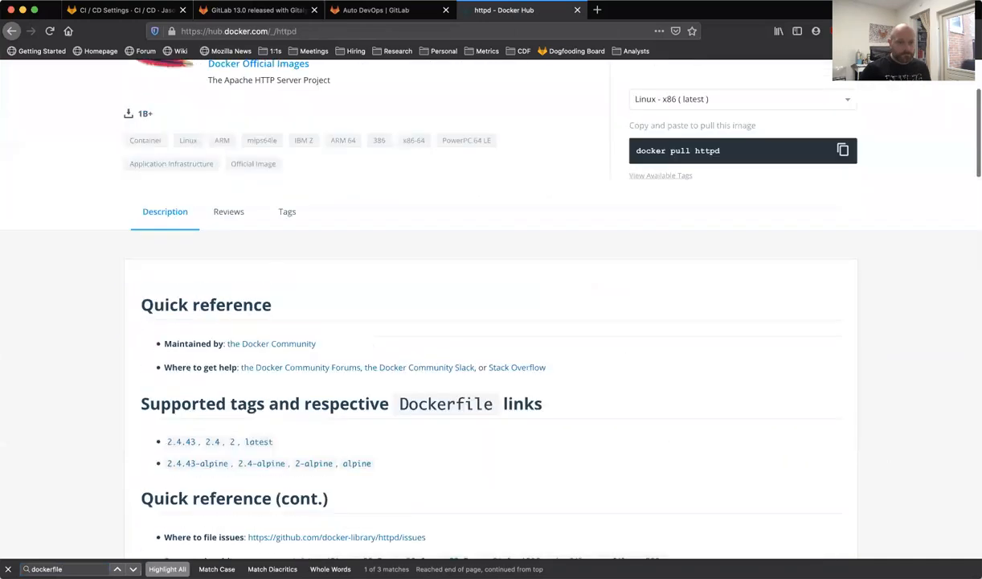
scroll(491, 322, up, 2)
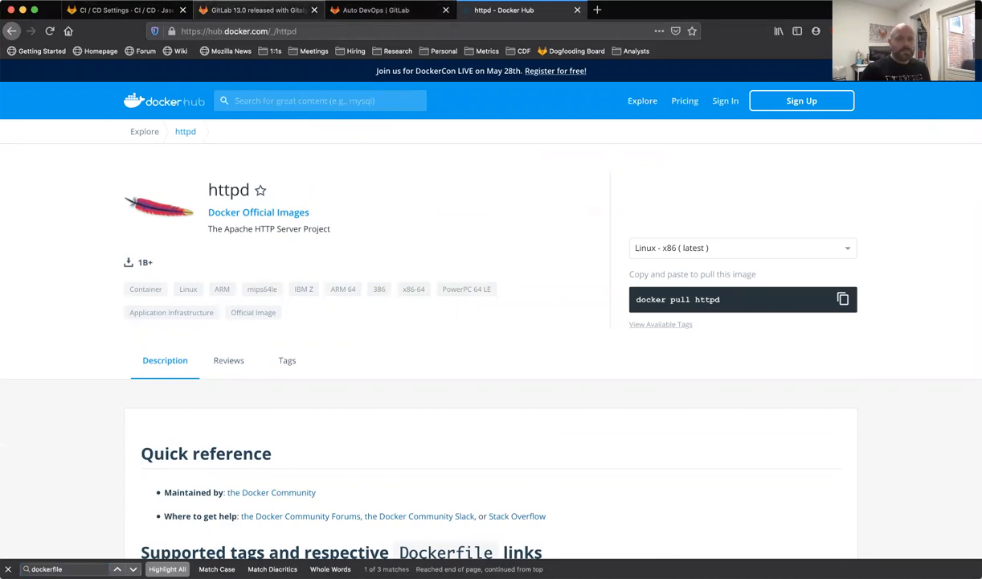
Return to the testecs project in GitLab and start a new file on the master branch.
click(125, 10)
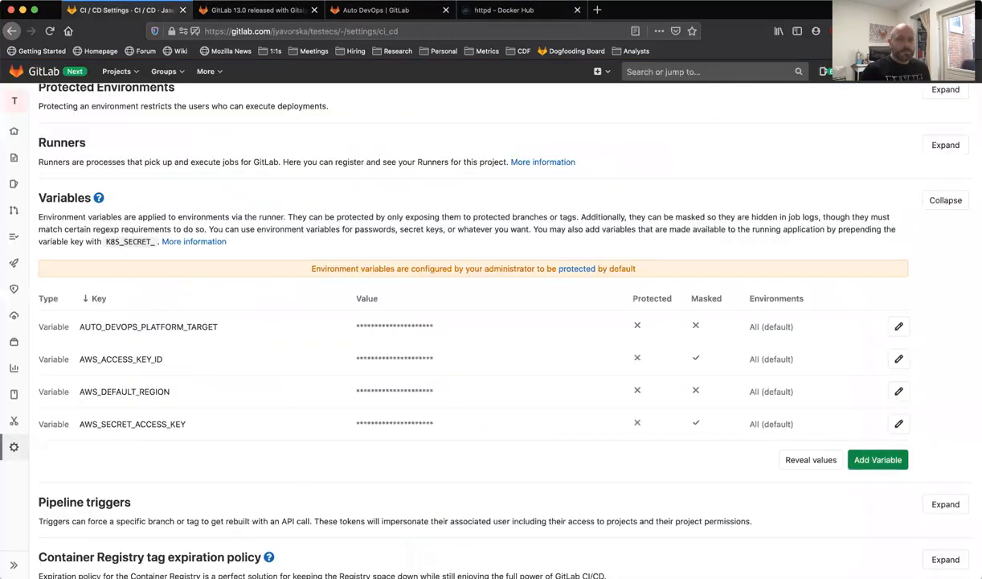
scroll(201, 209, up, 1)
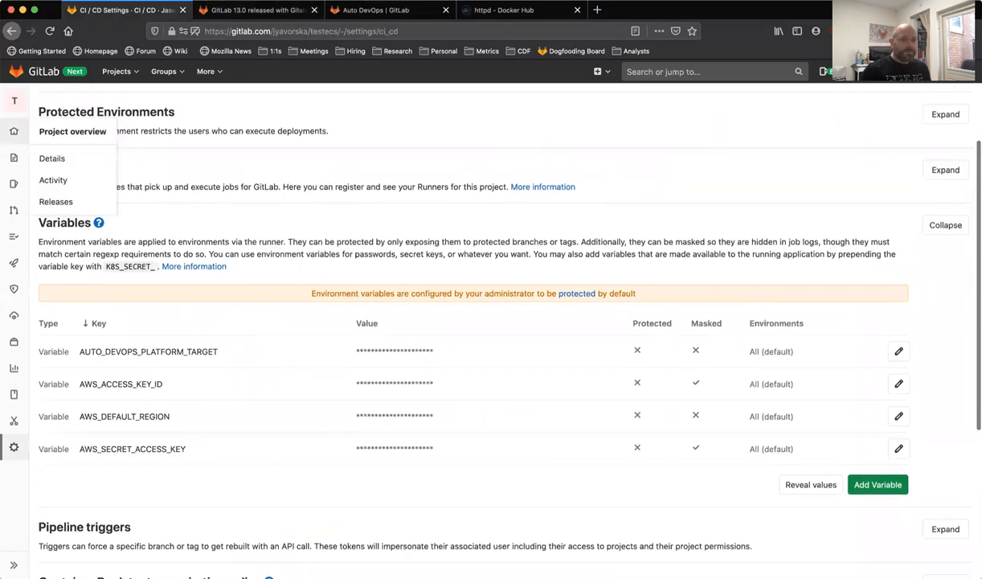
click(14, 102)
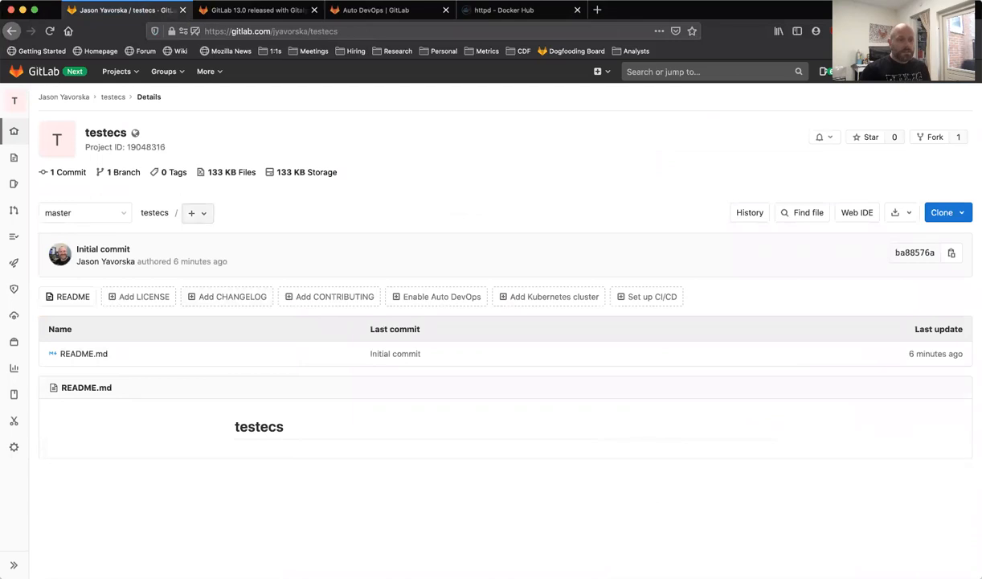
click(196, 212)
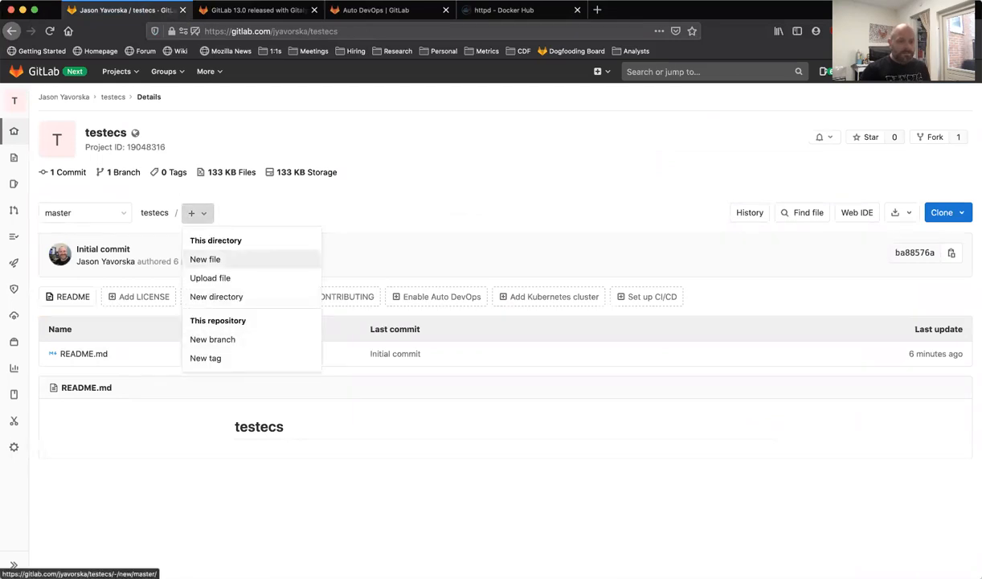
click(205, 259)
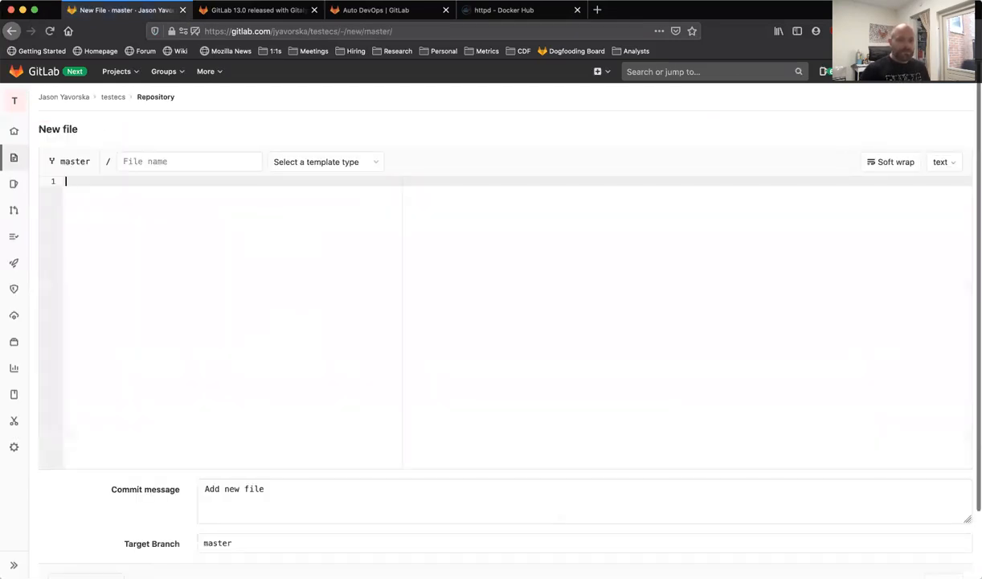
Choose the Dockerfile template type for the new file and apply the HTTPd template.
click(325, 162)
click(307, 226)
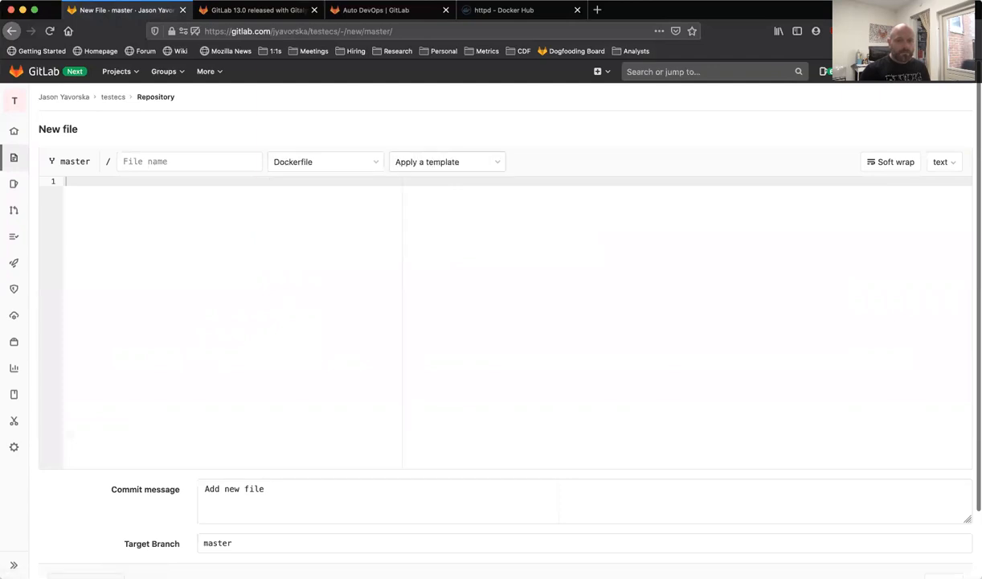
click(446, 162)
scroll(474, 265, down, 5)
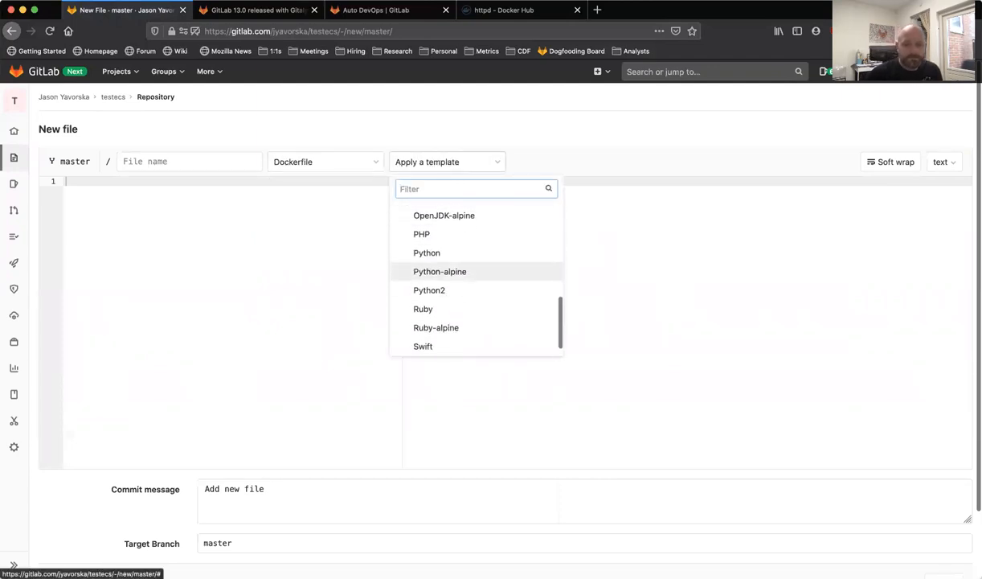
scroll(474, 334, down, 1)
scroll(474, 333, up, 5)
scroll(475, 318, up, 1)
click(474, 315)
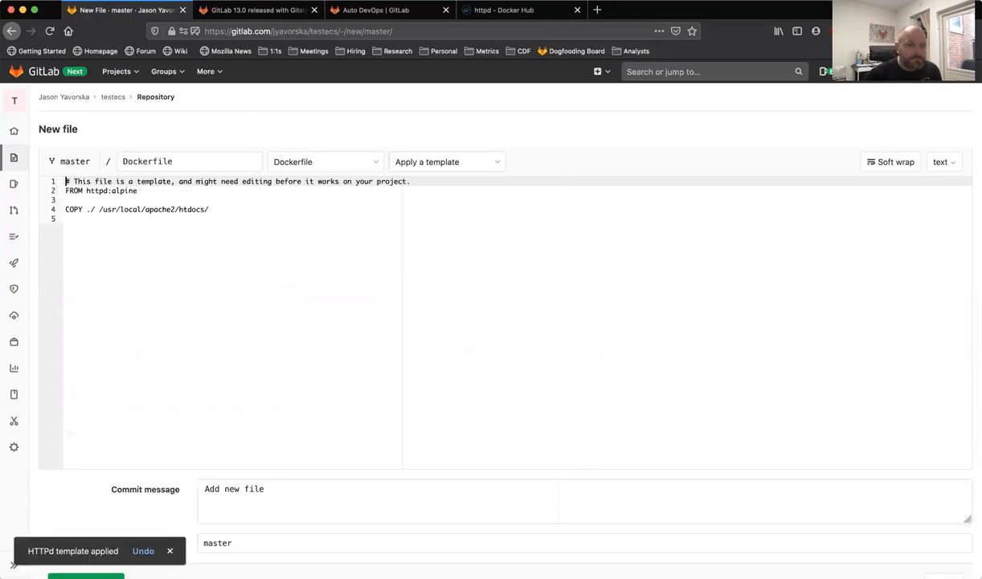
Review the Dockerfile's COPY line and commit the file to master with the message "Add new file".
click(162, 209)
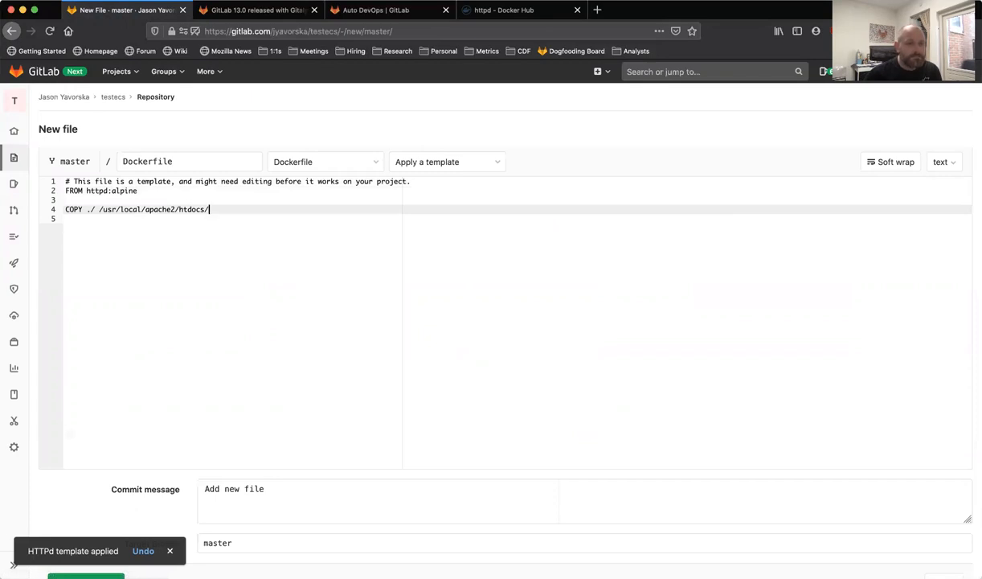
click(96, 209)
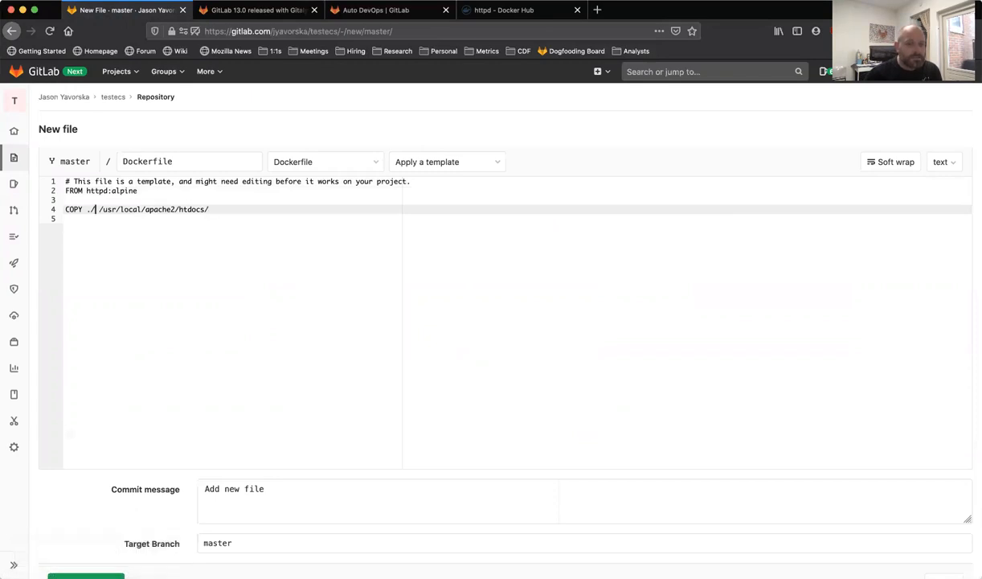
click(558, 485)
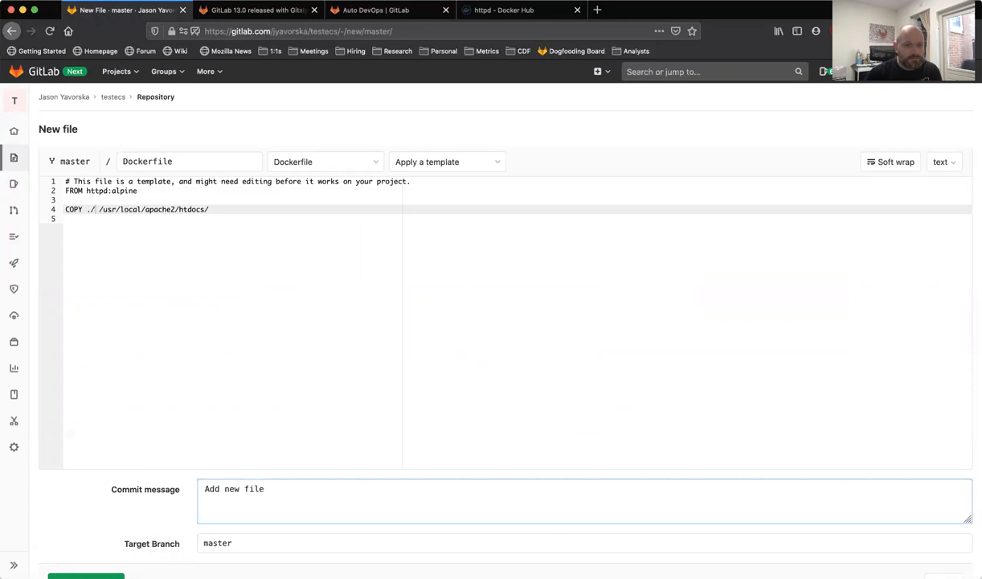
scroll(482, 362, down, 2)
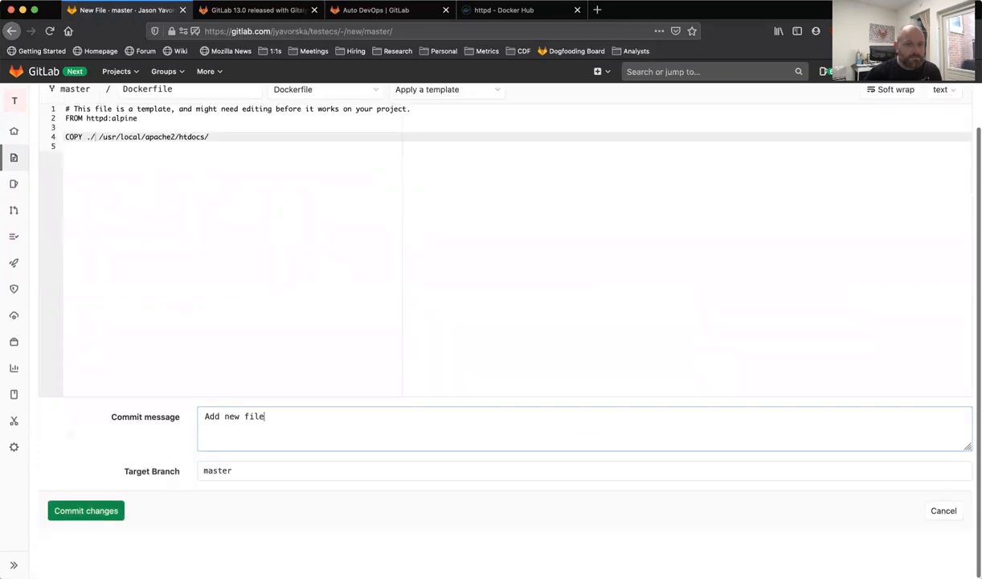
click(86, 510)
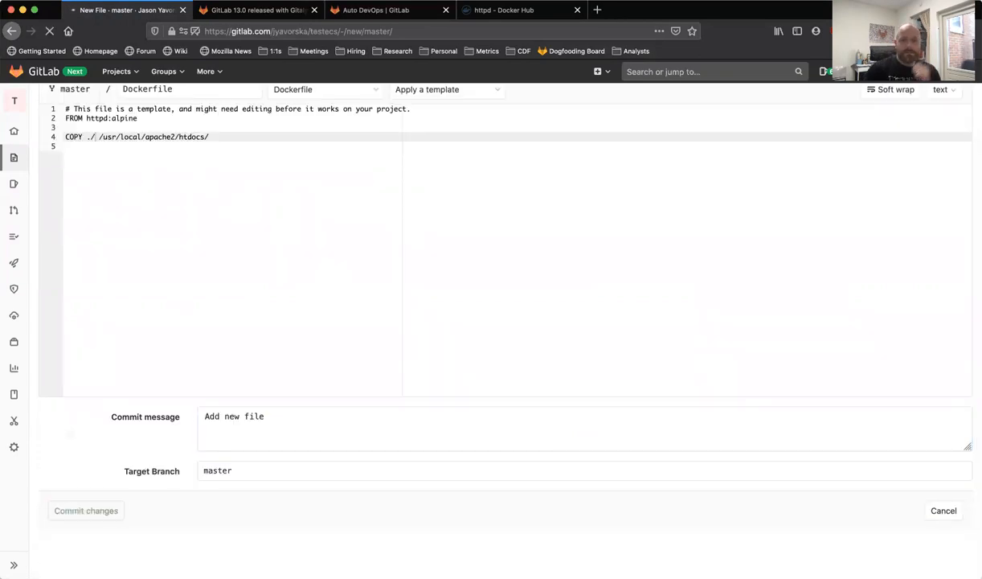
Start another new file in the testecs repository and name it index.html.
click(112, 96)
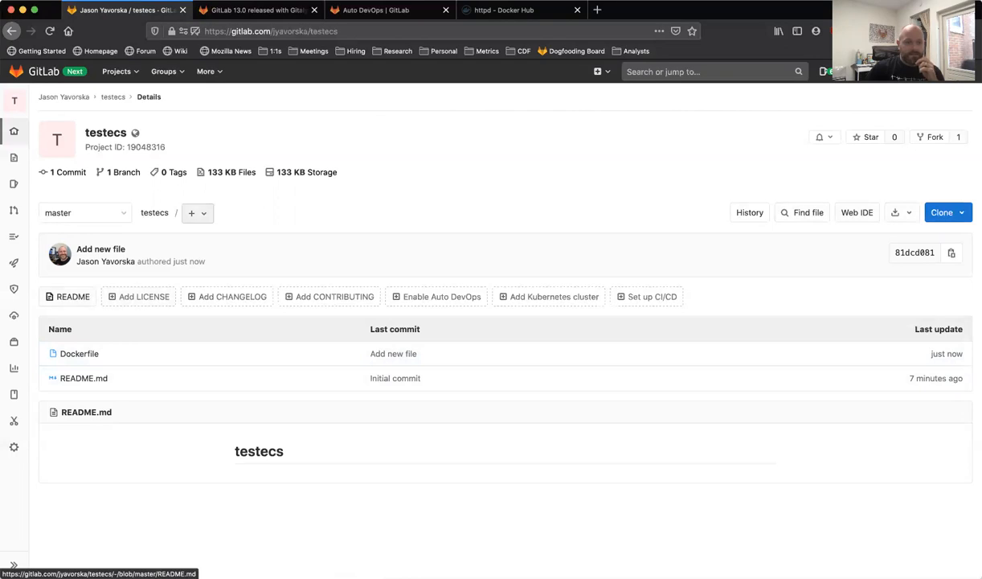
click(197, 212)
click(205, 259)
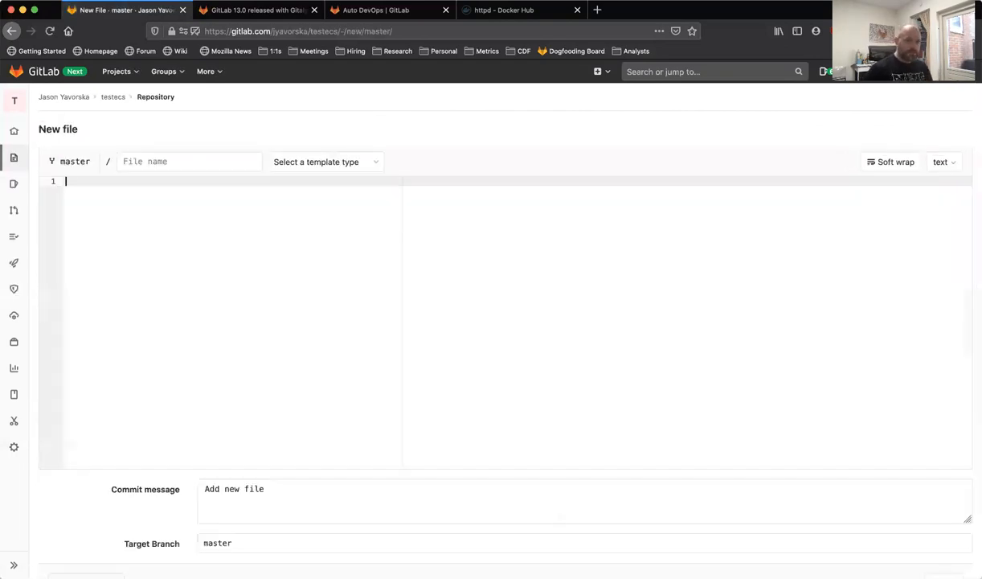
click(189, 162)
text(index.hmtl)
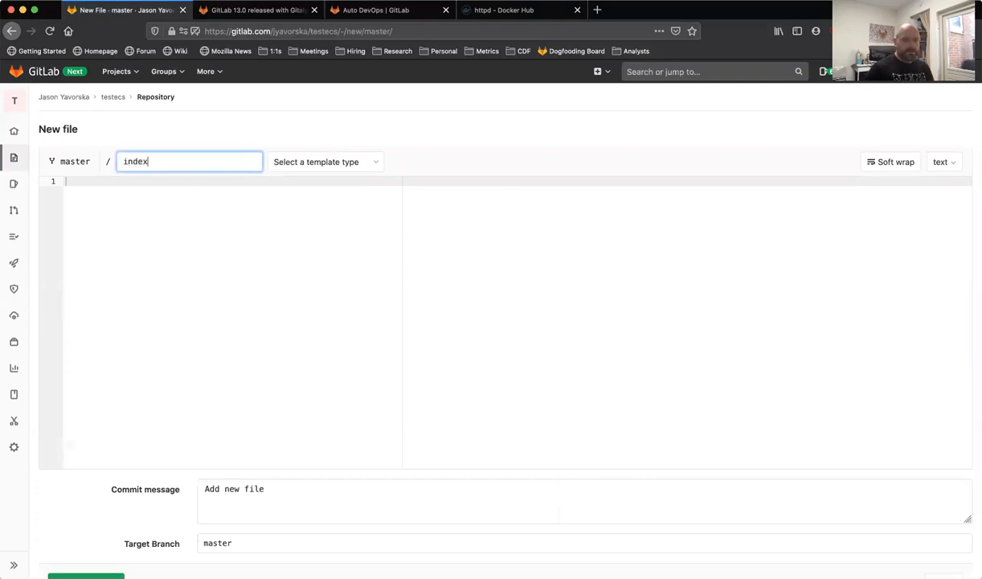
key(Tab)
key(shift+Tab)
key(Right)
key(BackSpace)
key(BackSpace)
key(BackSpace)
text(tml)
key(Tab)
key(Tab)
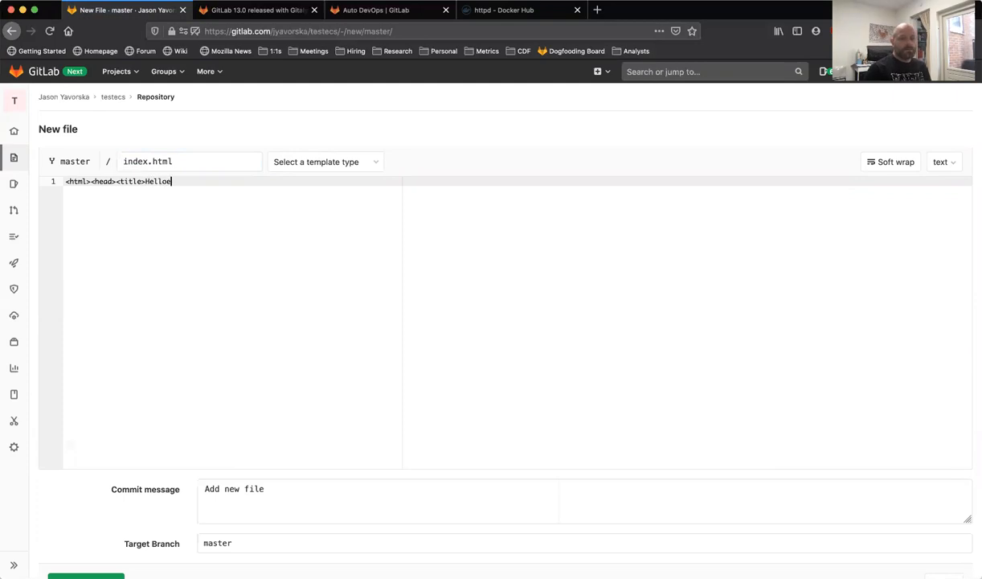
Write a minimal HTML page in index.html with the title "Hello!" and the body text "Hello!".
text(head>)
key(Return)
text(<body)
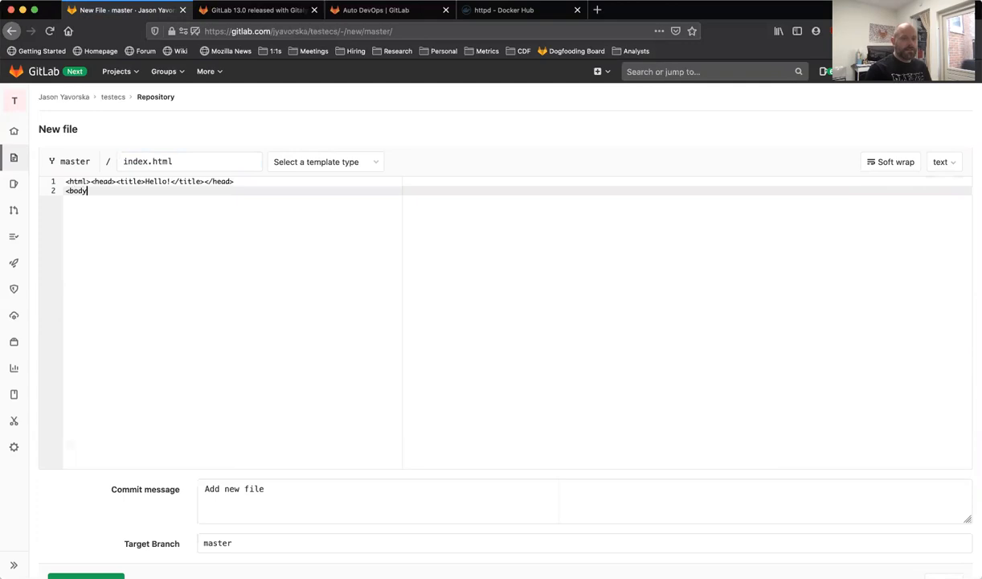
text(>)
key(Return)
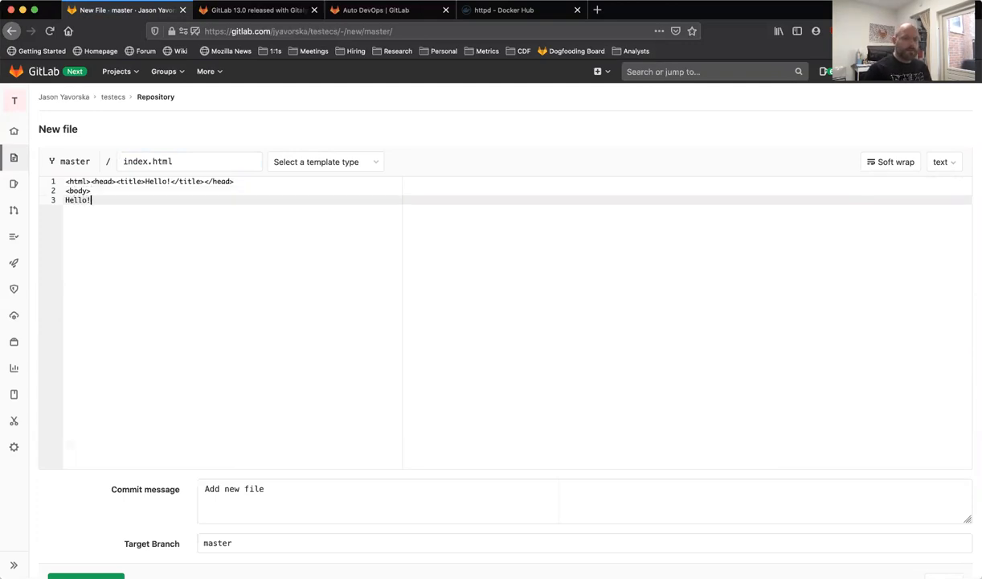
text(Hello!)
key(Return)
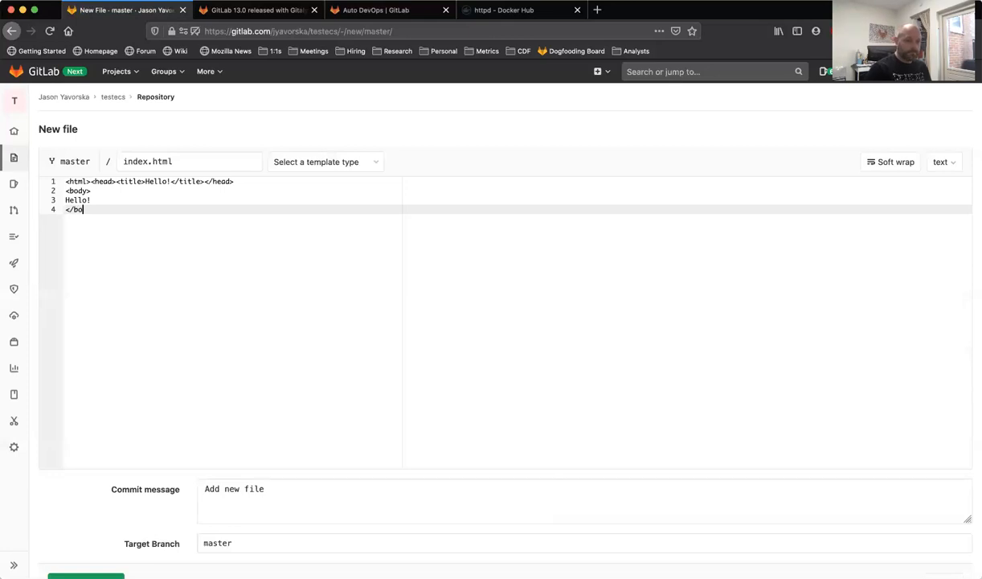
text(</body>)
key(Return)
text(<)
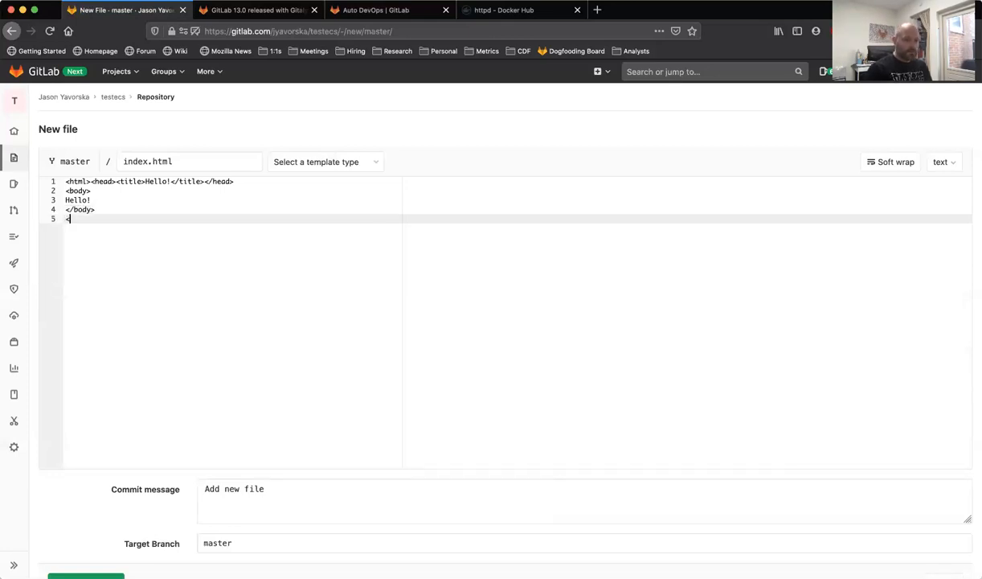
text(/html>)
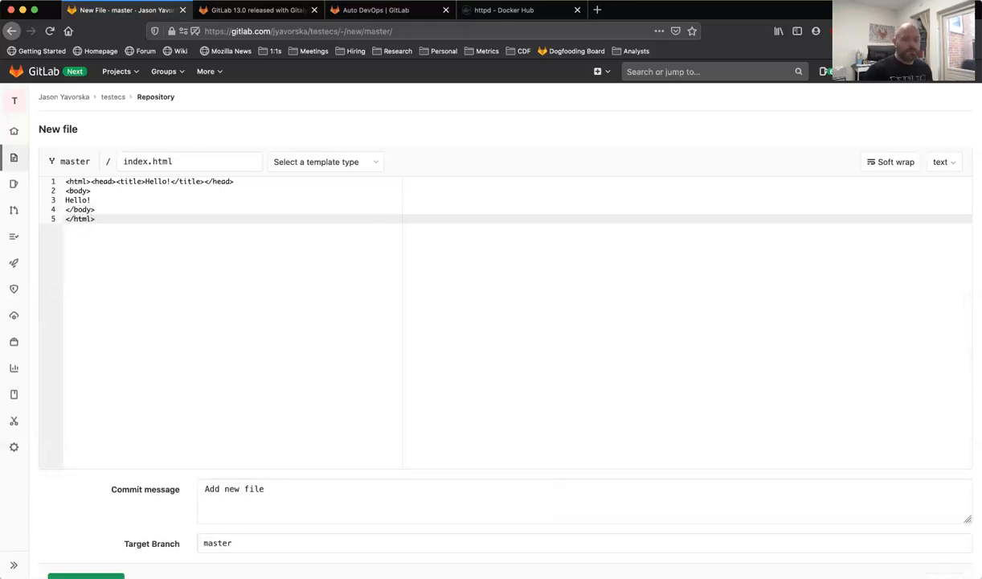
Commit index.html to the master branch with the message "Add new file".
click(265, 490)
scroll(504, 329, down, 2)
click(86, 510)
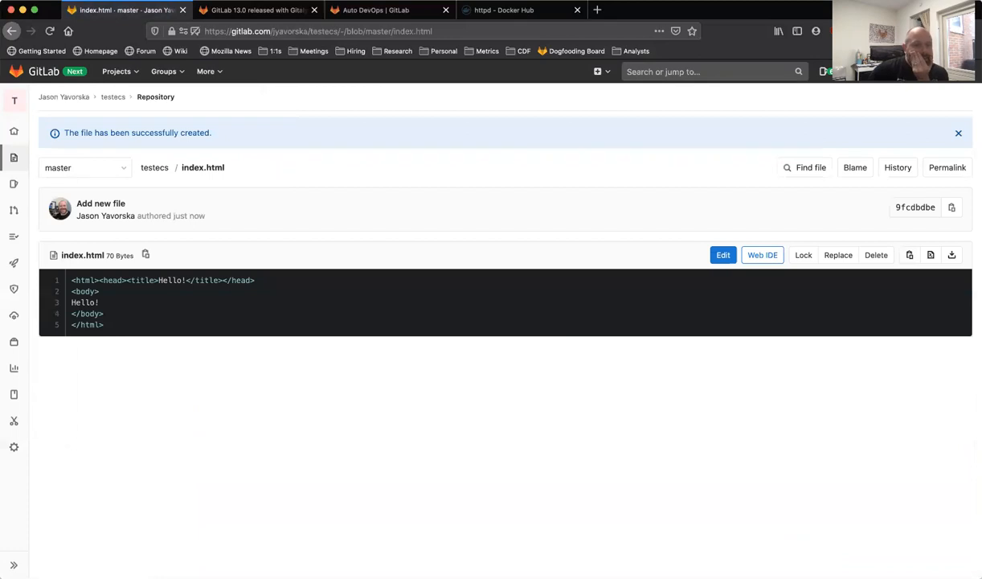
Enable Default to Auto DevOps pipeline for testecs with continuous deployment to production and save the changes.
click(113, 96)
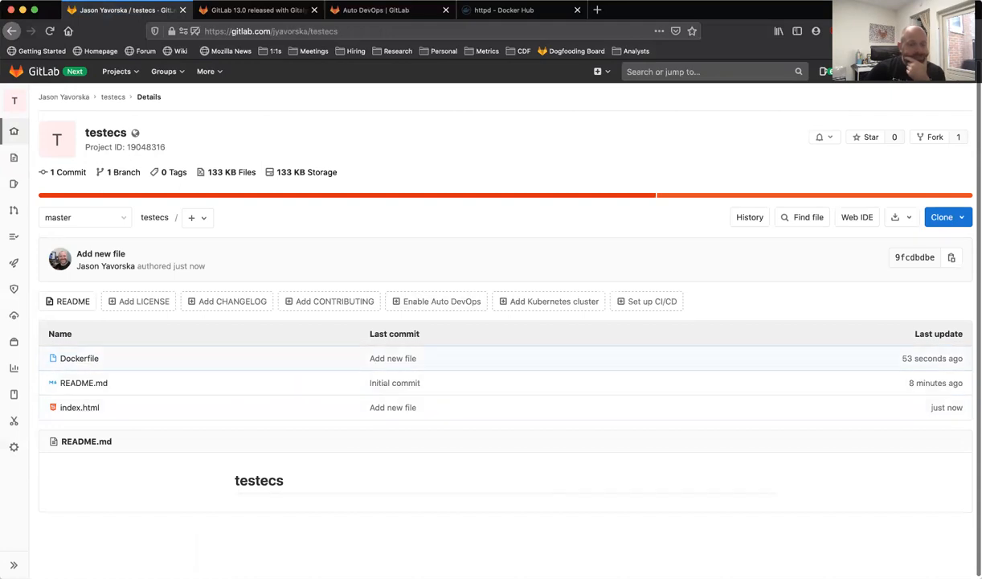
scroll(79, 358, down, 1)
click(438, 299)
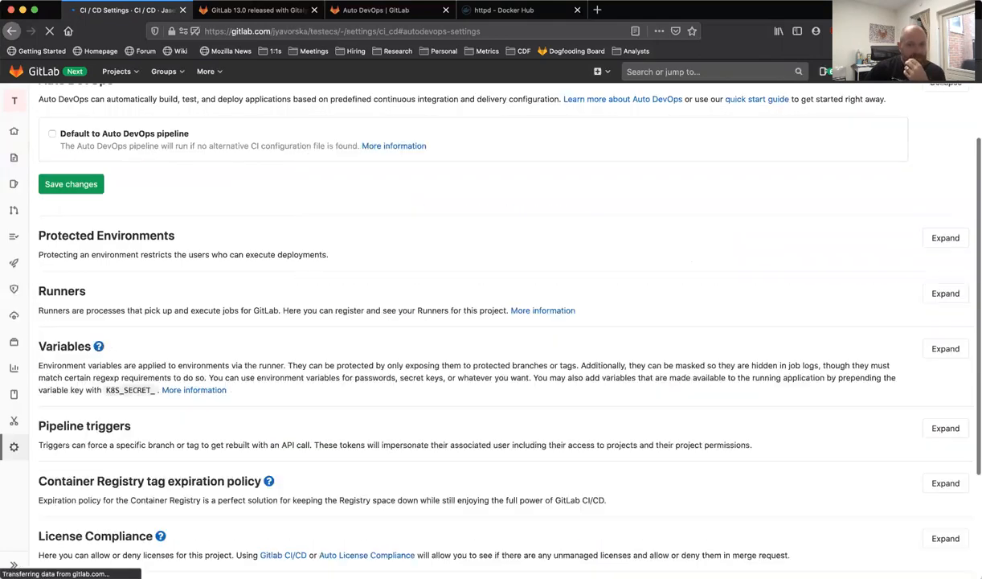
scroll(438, 299, up, 2)
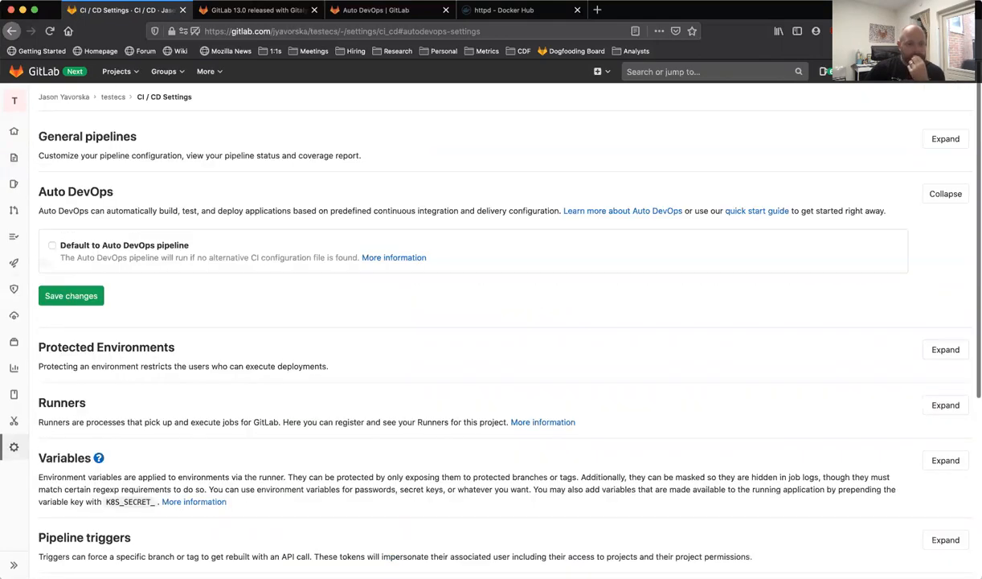
click(52, 245)
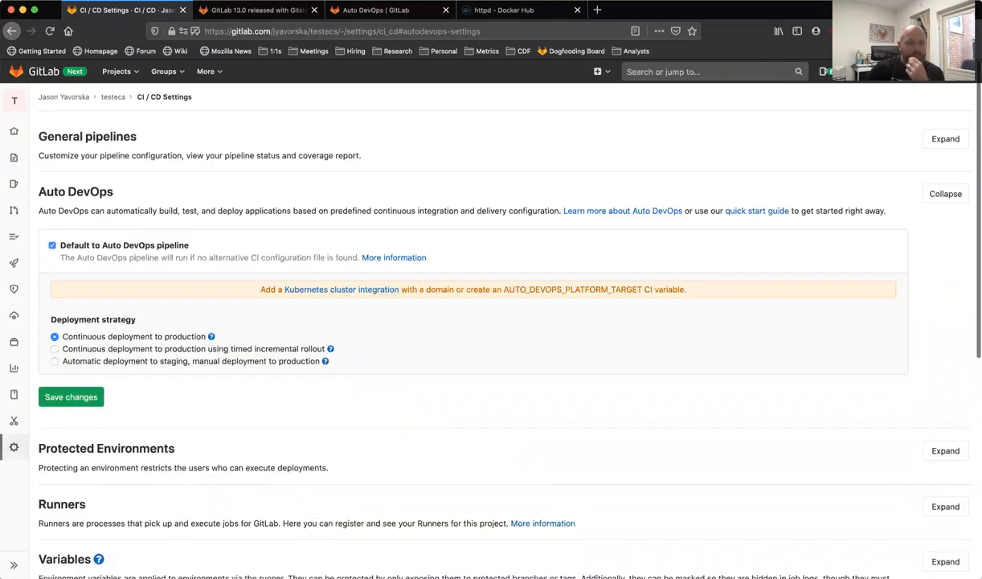
click(71, 396)
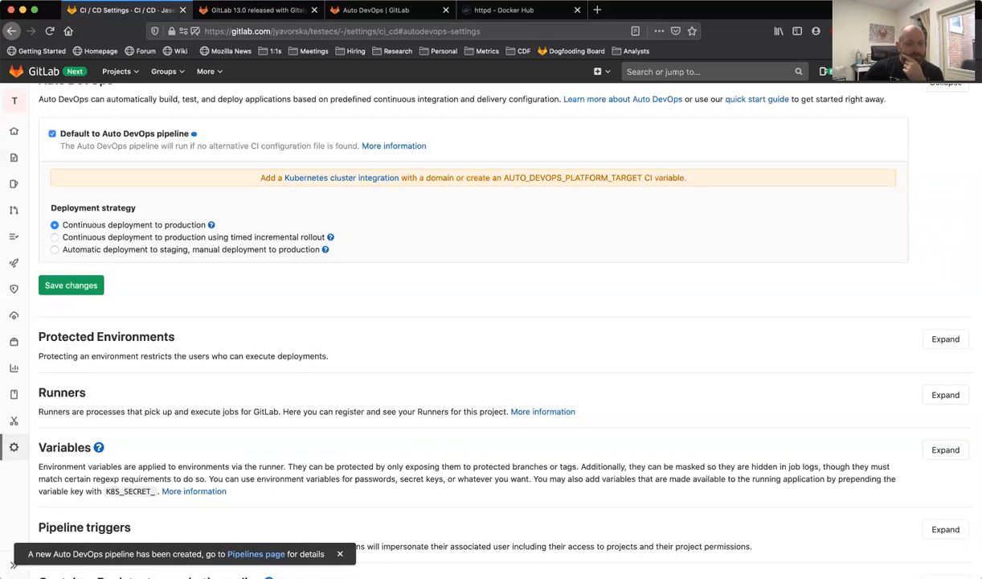
Open the project's pipelines page and inspect the jobs in the first two stages of the new Auto DevOps pipeline.
click(255, 554)
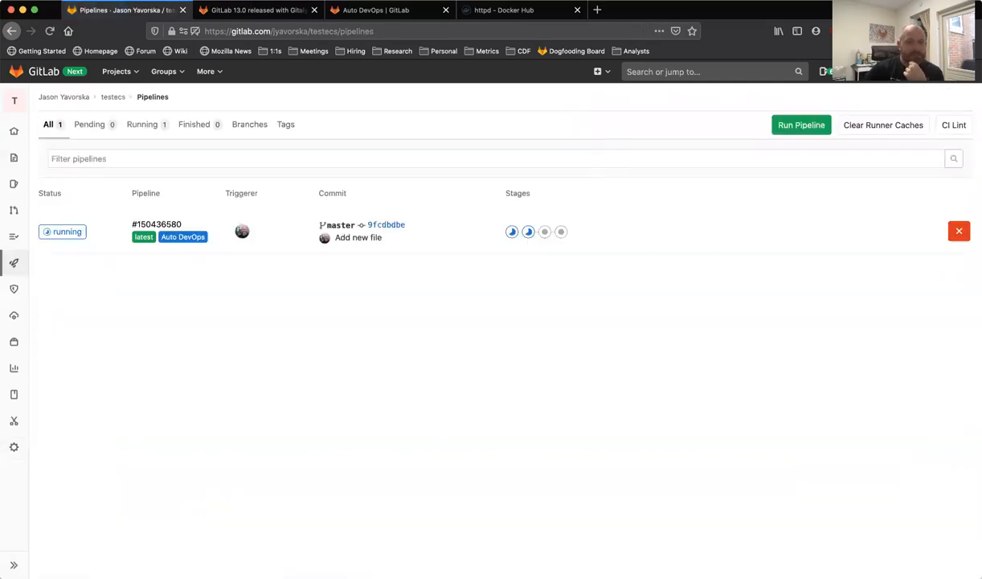
click(512, 231)
click(528, 231)
click(528, 232)
click(528, 232)
click(634, 281)
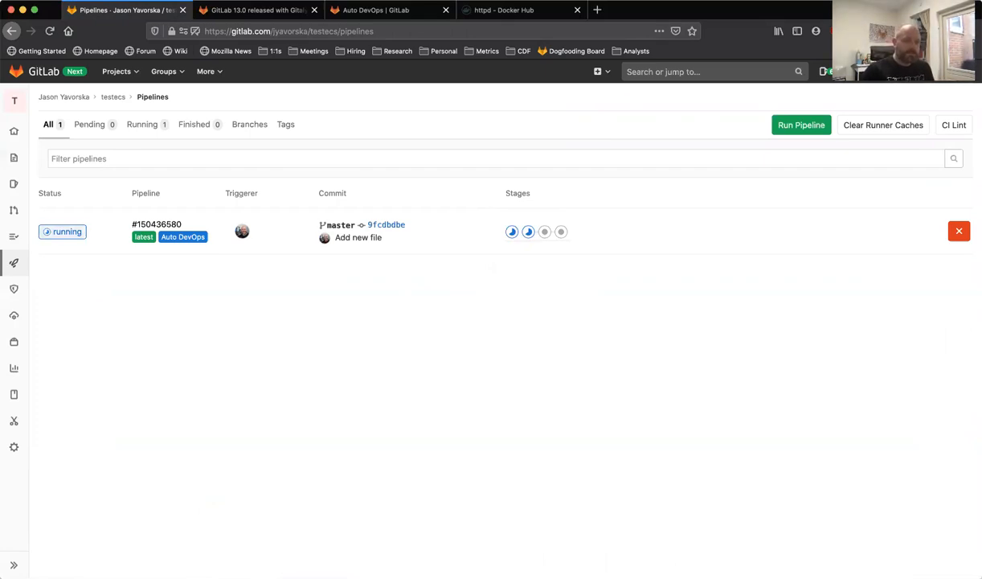
Open the running pipeline's details and open its build and test jobs in separate browser tabs.
click(62, 231)
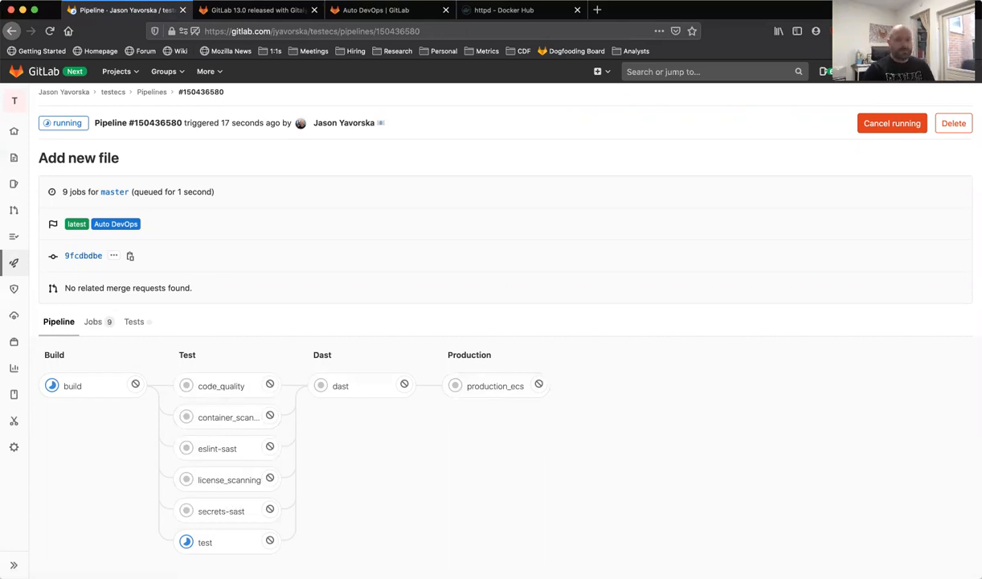
super+click(72, 386)
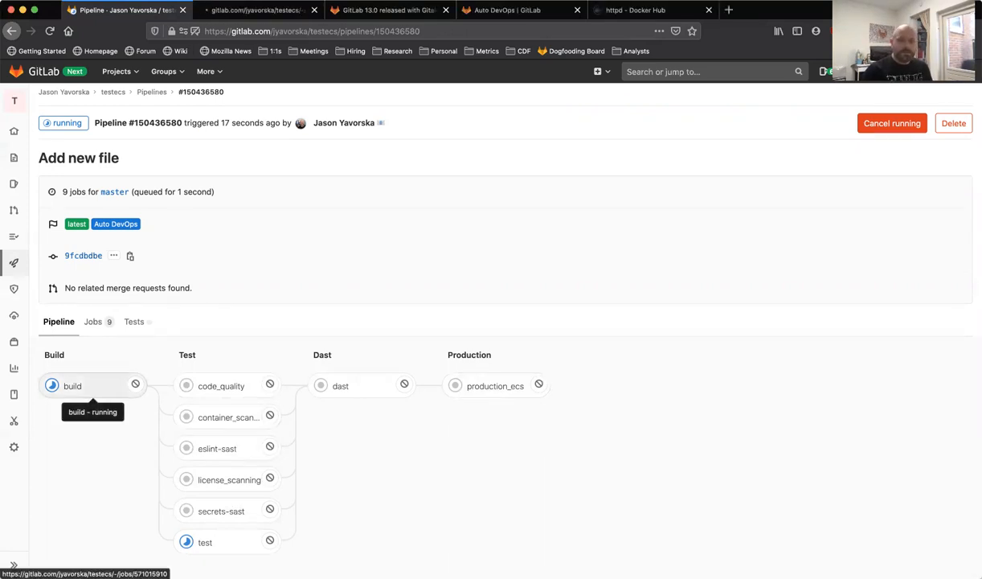
super+click(205, 541)
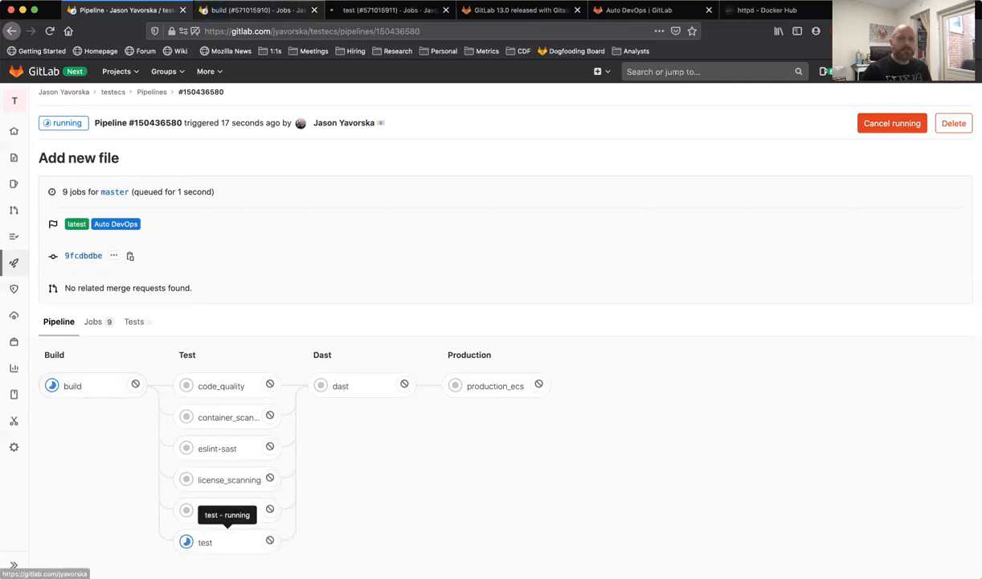
Check the logs of the build and test jobs, and switch to the GitLab 13.0 release post on Auto Deploy to ECS.
key(ctrl+Tab)
key(ctrl+Tab)
key(ctrl+shift+Tab)
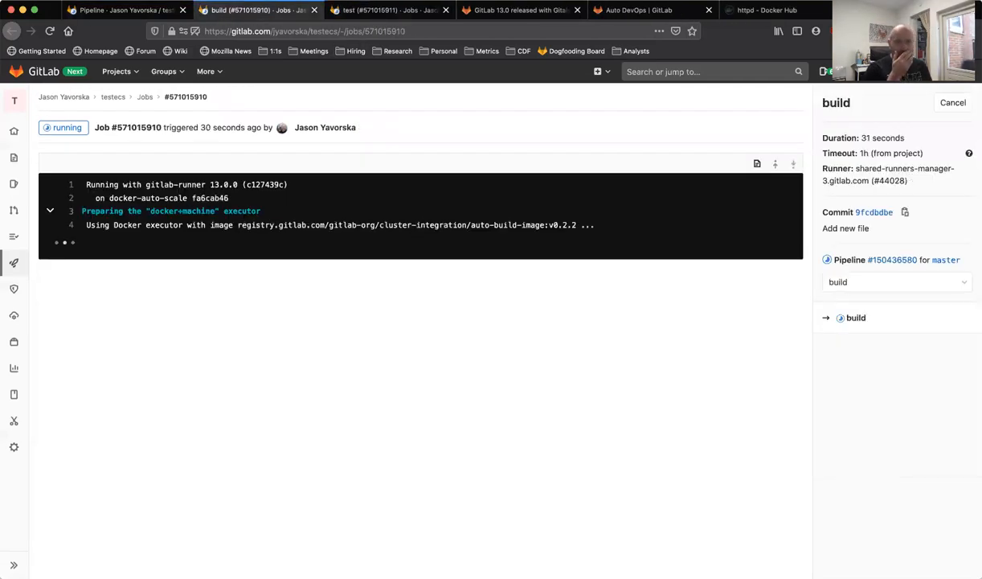
key(ctrl+Tab)
key(ctrl+Tab)
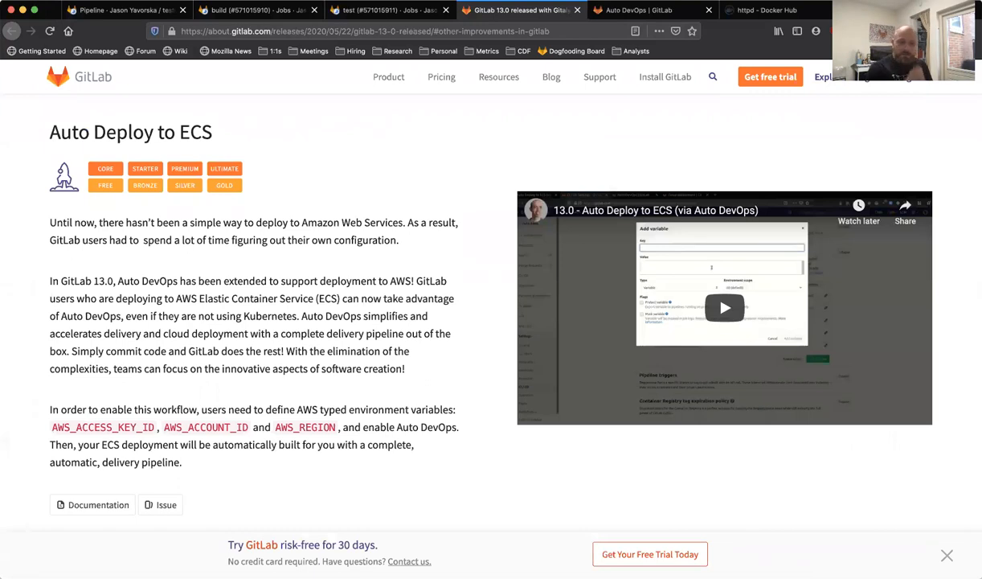
Close the httpd Docker Hub page and review the AWS ECS section of the Auto DevOps documentation.
key(ctrl+Tab)
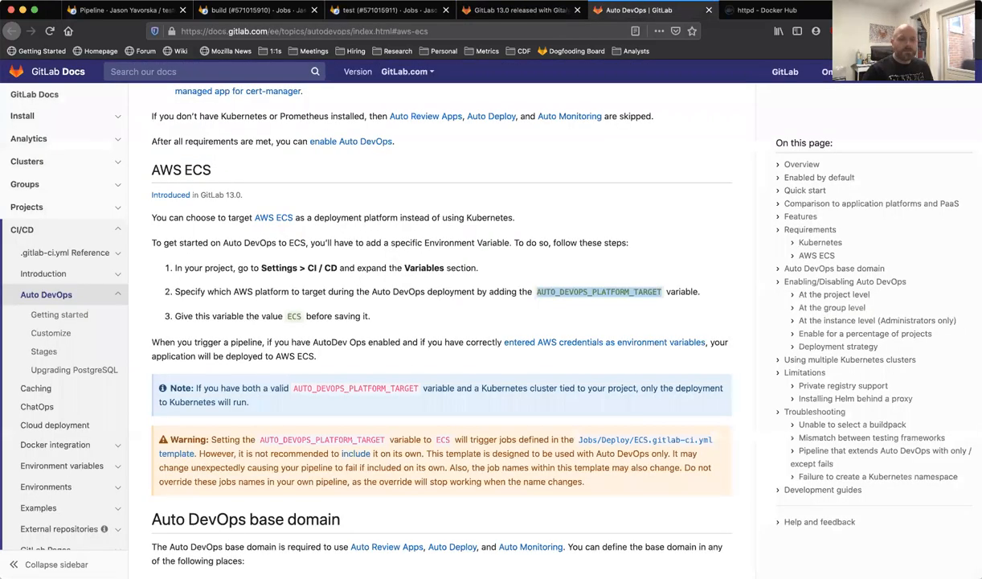
key(ctrl+Tab)
key(ctrl+w)
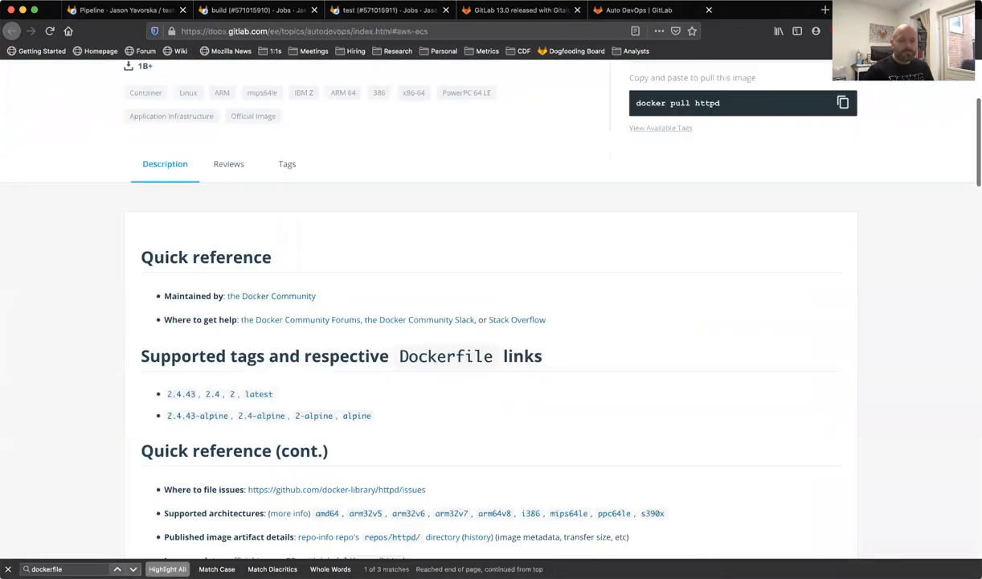
scroll(442, 307, up, 2)
scroll(442, 307, down, 2)
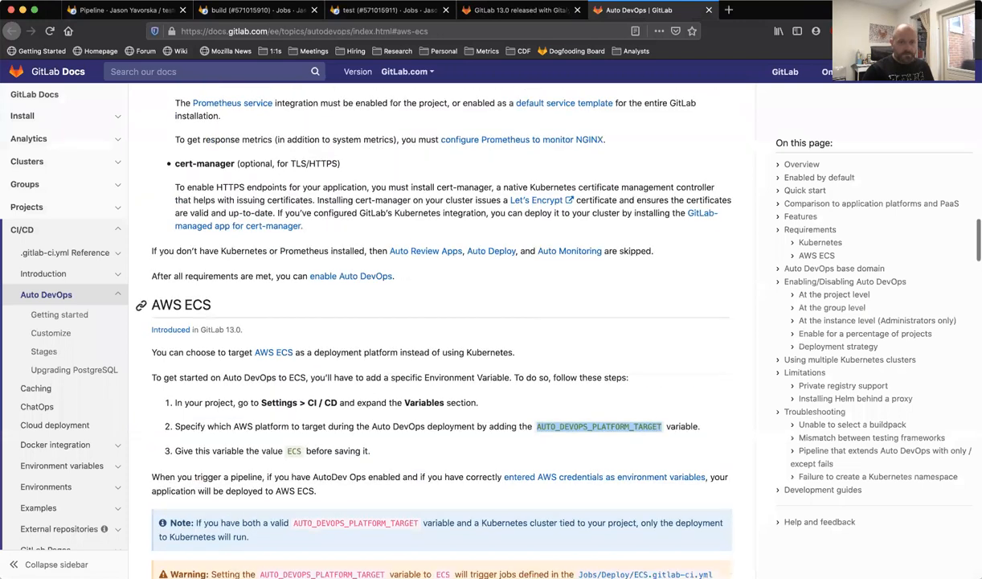
Follow the build job's log to its end, glancing at the test job's log meanwhile, and close the build job's page.
key(ctrl+shift+Tab)
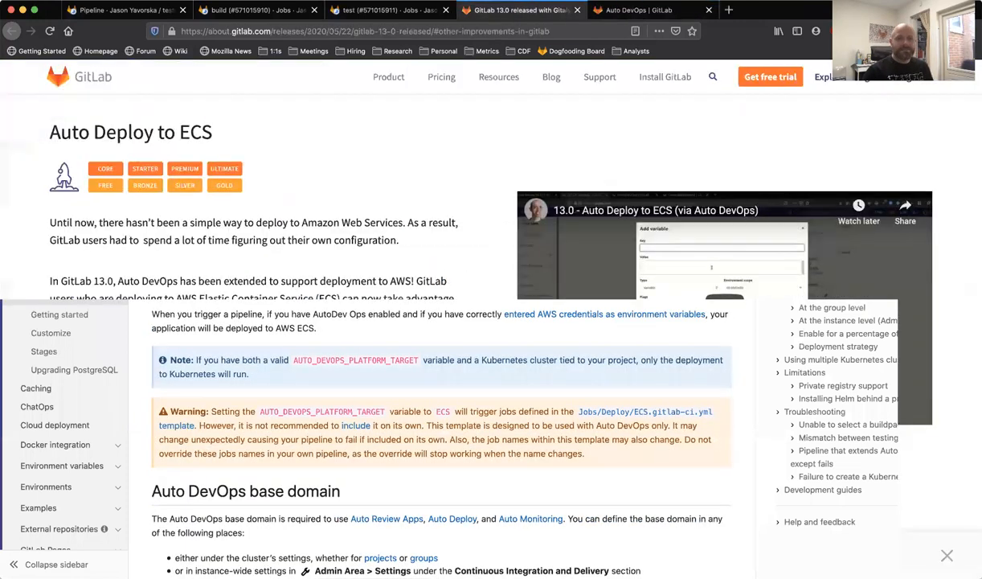
key(ctrl+shift+Tab)
key(ctrl+shift+Tab)
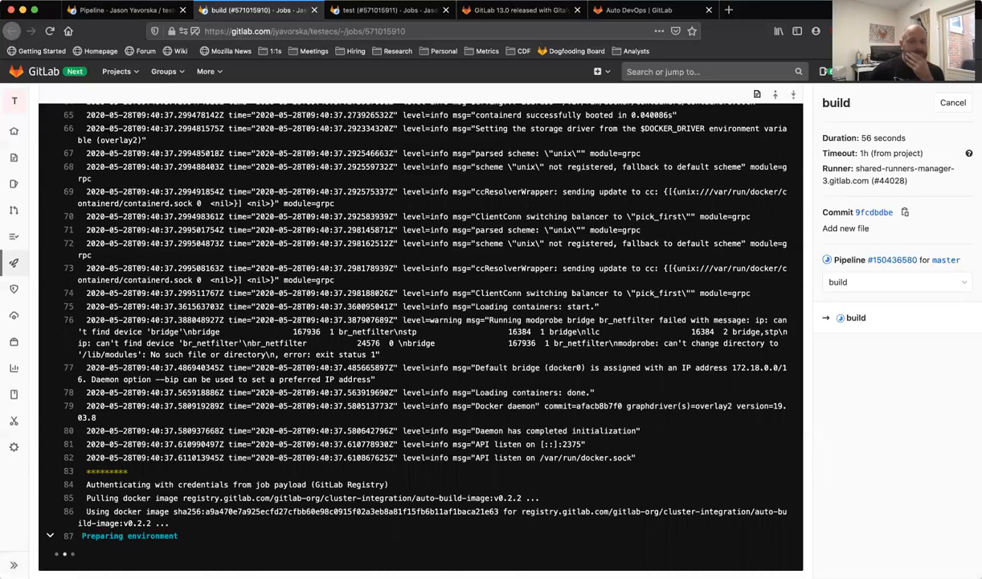
mouse_move(14, 288)
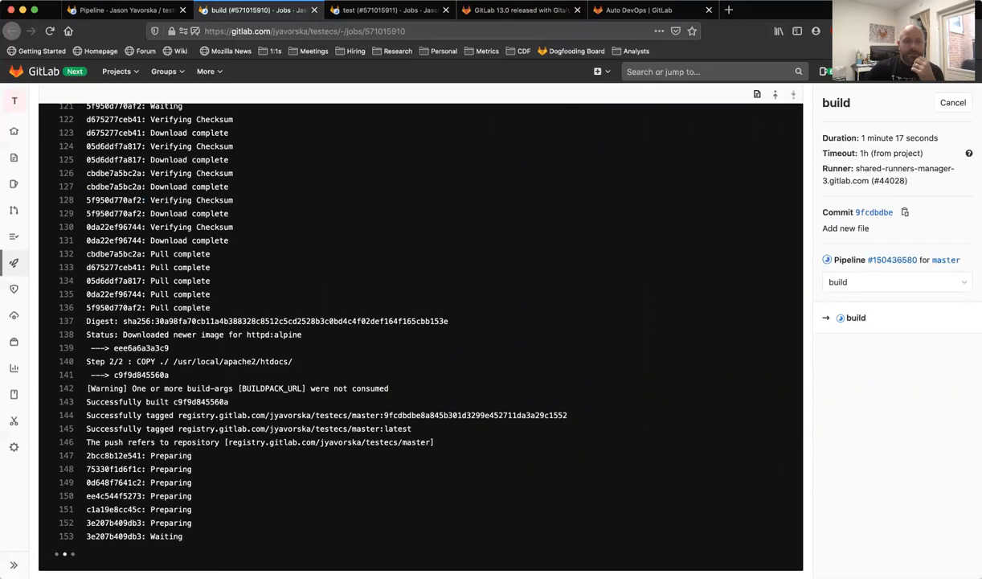
key(ctrl+Tab)
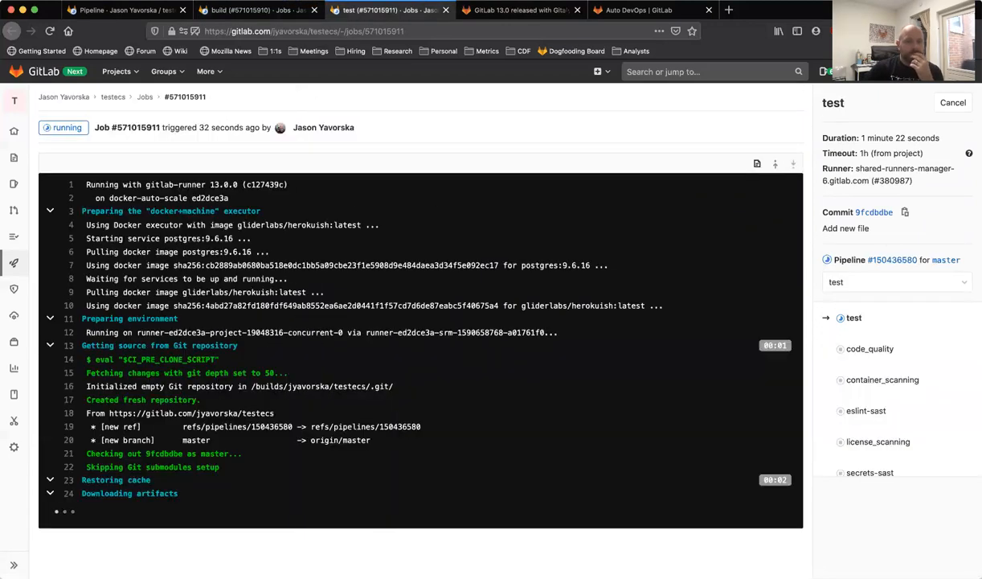
key(ctrl+shift+Tab)
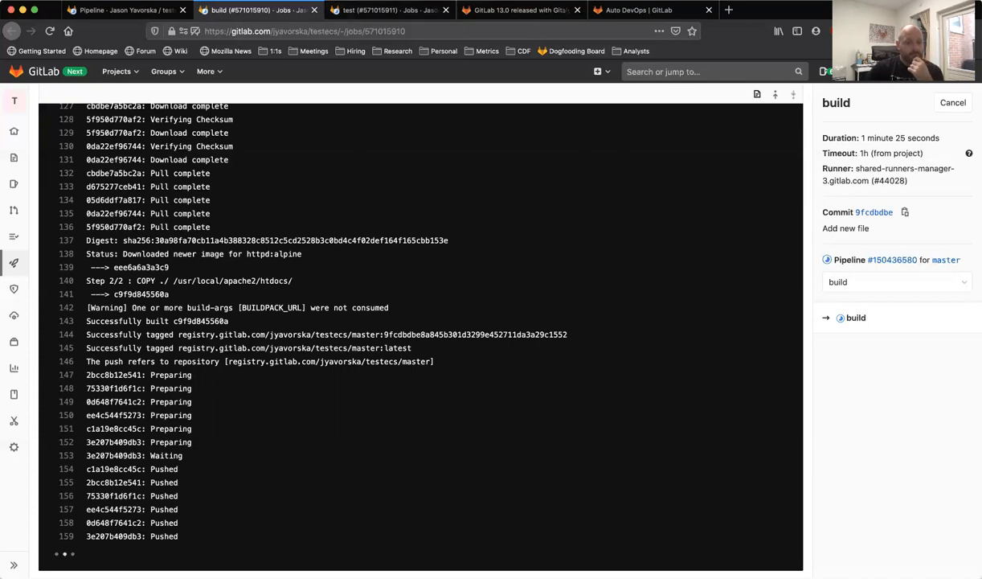
scroll(420, 333, up, 1)
scroll(420, 338, up, 2)
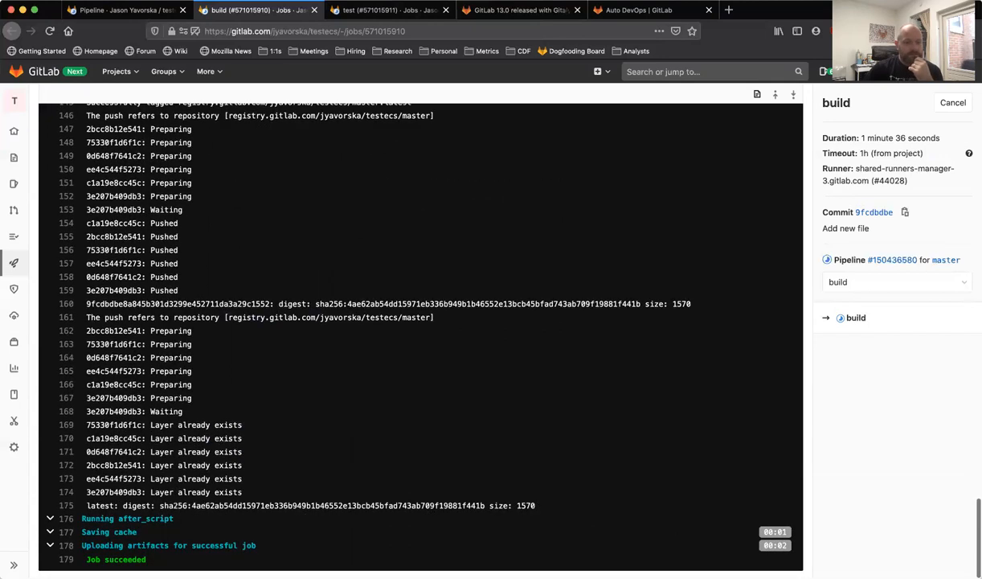
key(ctrl+w)
Check the pipeline graph, highlight the "Unable to select a buildpack" line in the test job's log, and close that job's page.
key(ctrl+shift+Tab)
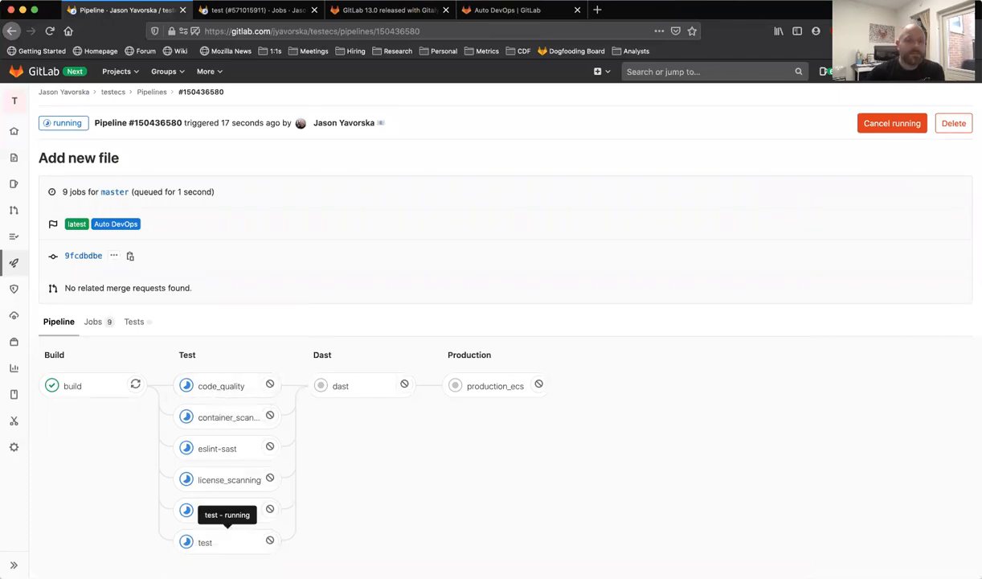
key(ctrl+Tab)
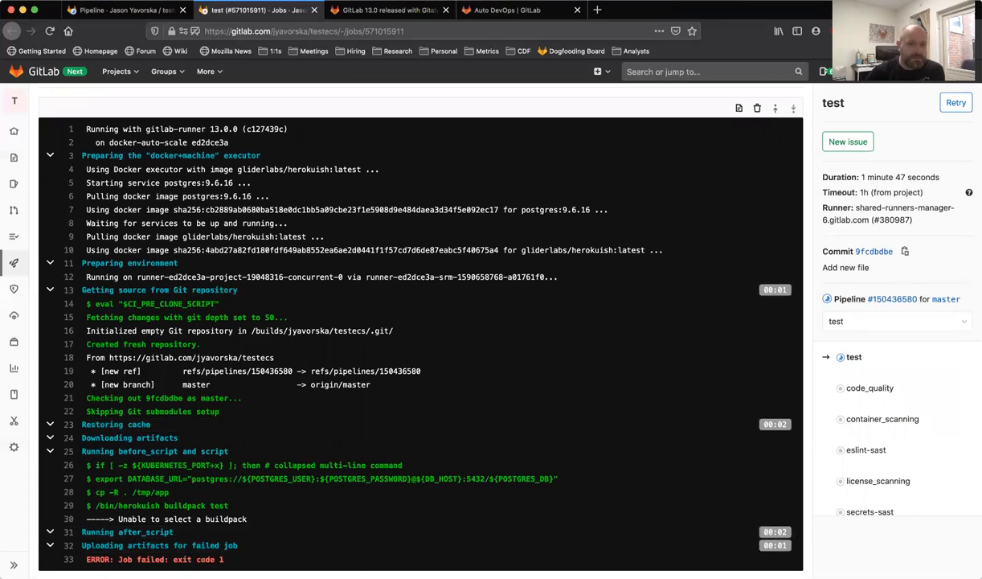
mouse_move(82, 505)
mouse_down()
mouse_move(246, 518)
mouse_move(87, 518)
mouse_up()
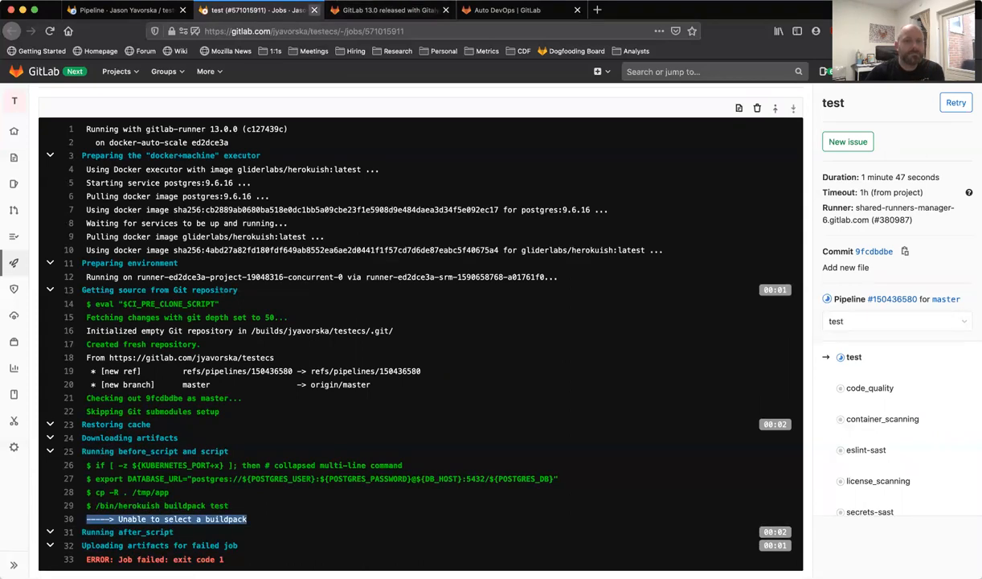
click(314, 9)
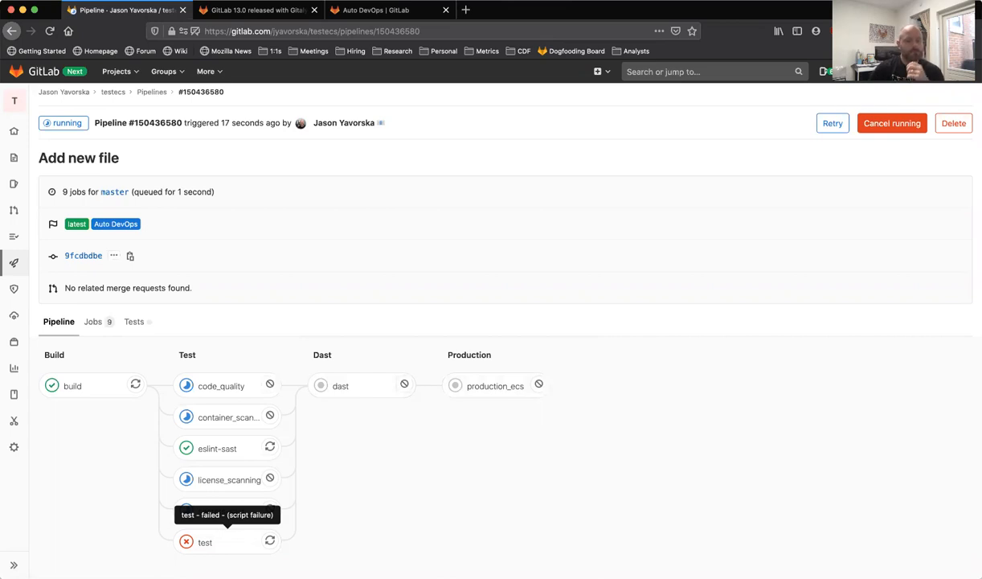
Open the eslint-sast and secrets-sast jobs from the pipeline graph in separate browser tabs.
right_click(229, 447)
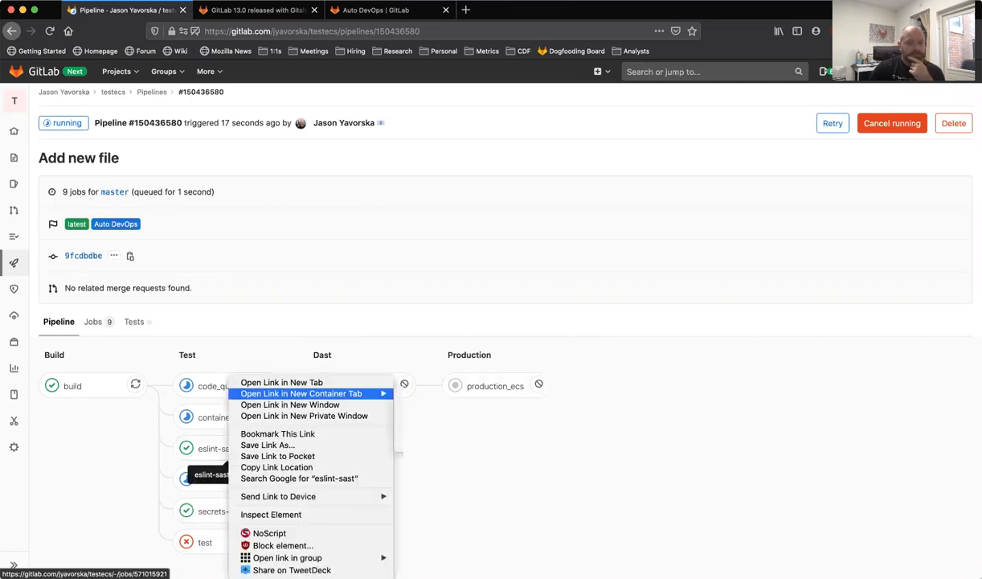
click(279, 382)
right_click(224, 511)
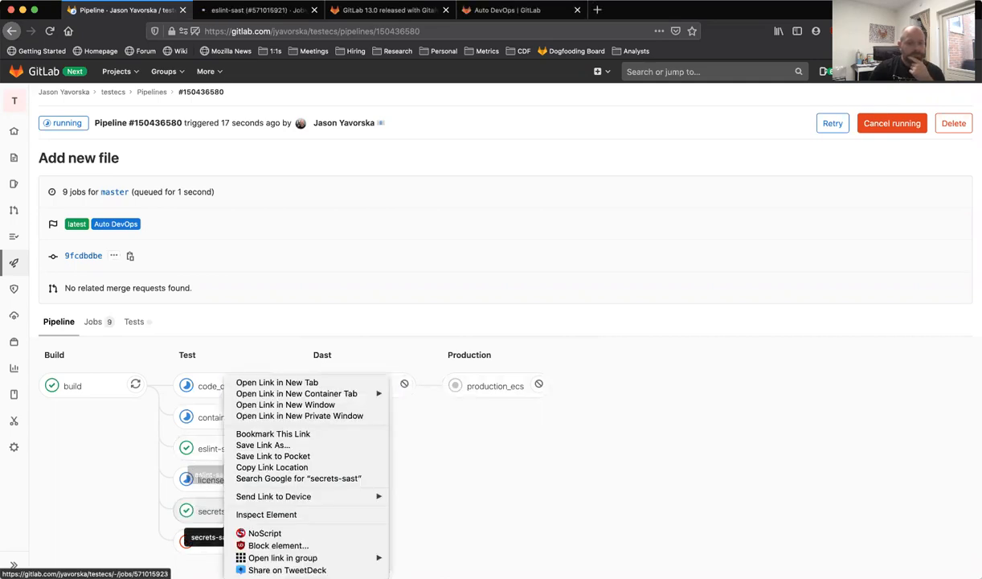
click(277, 382)
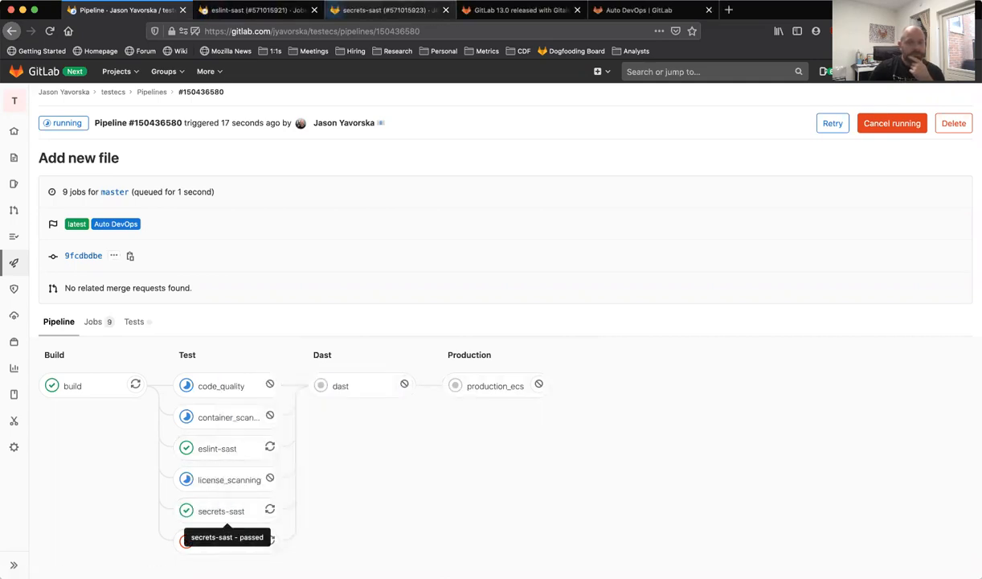
Review the logs of the secrets-sast and eslint-sast jobs, closing each job's page after reading it.
click(386, 9)
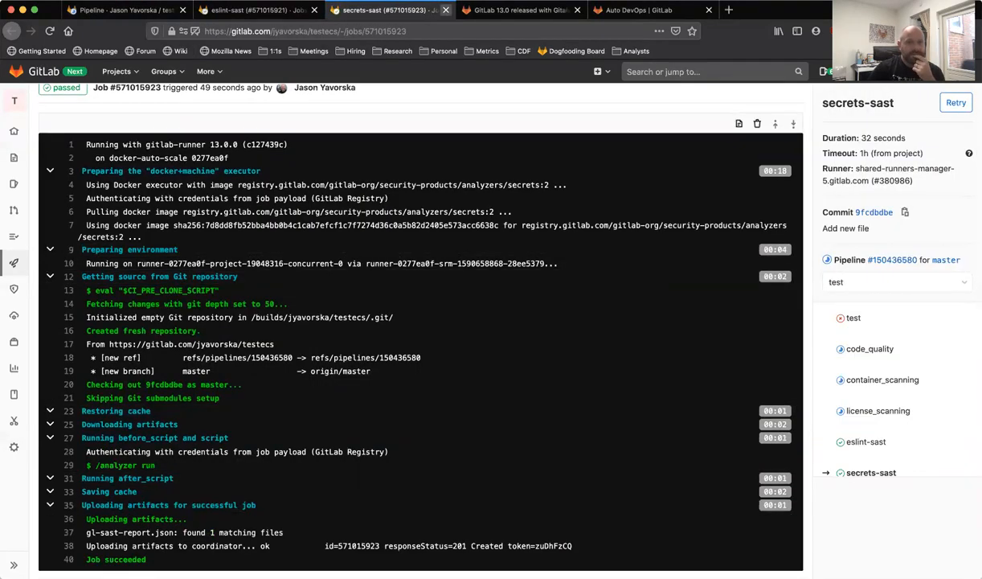
key(ctrl+w)
key(ctrl+Tab)
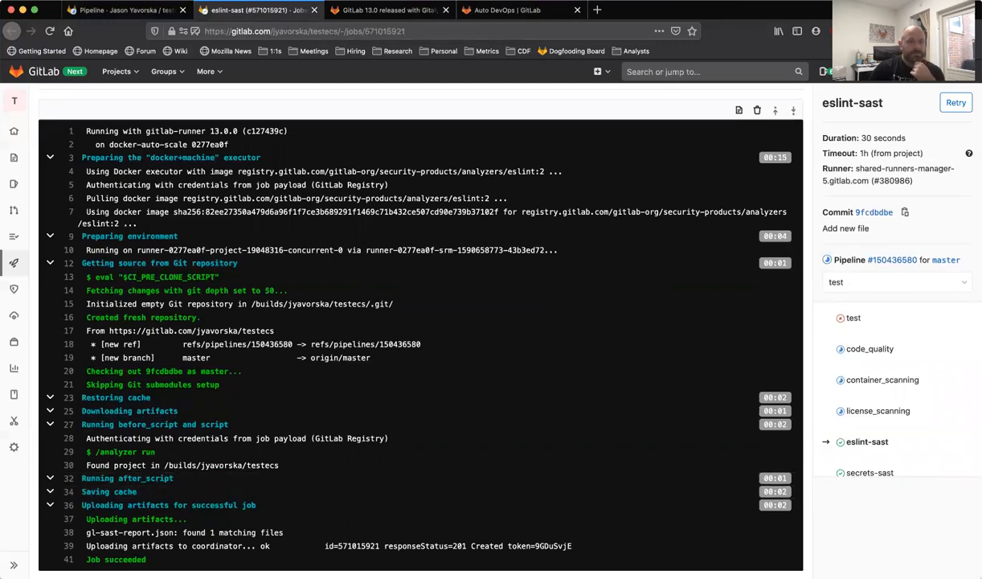
click(314, 10)
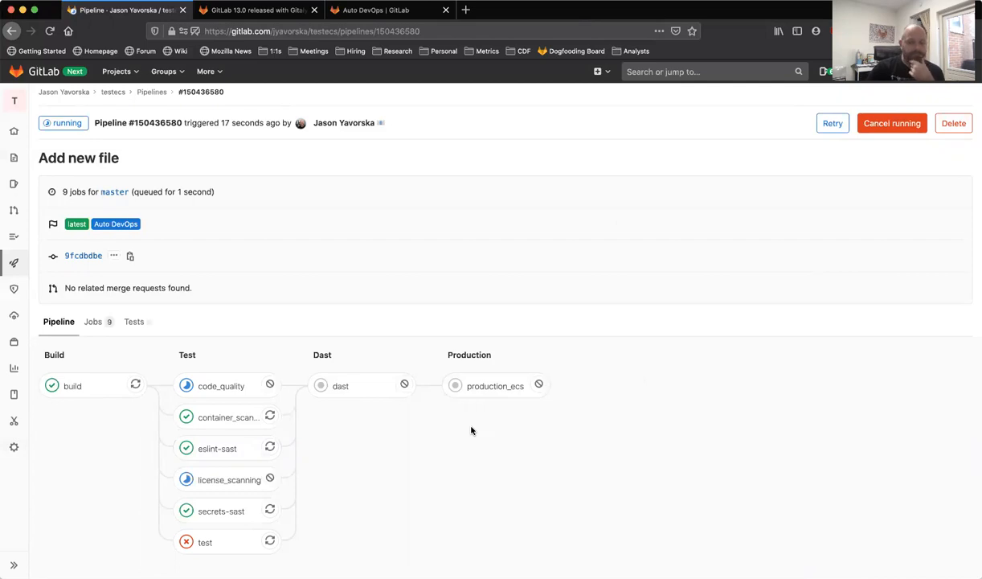
Open the code_quality and license_scanning jobs from the pipeline graph in separate browser tabs.
right_click(217, 386)
click(257, 382)
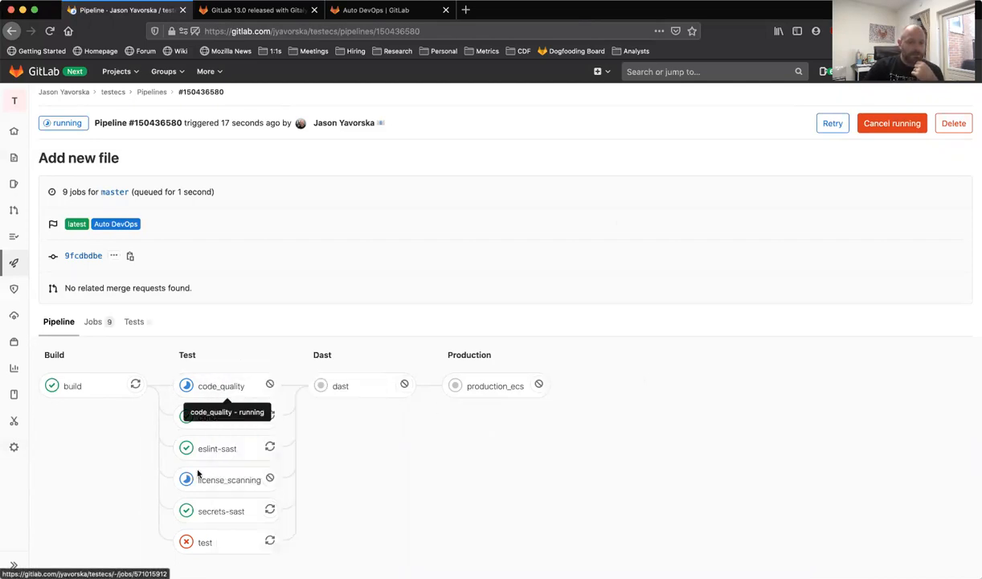
right_click(209, 480)
click(253, 365)
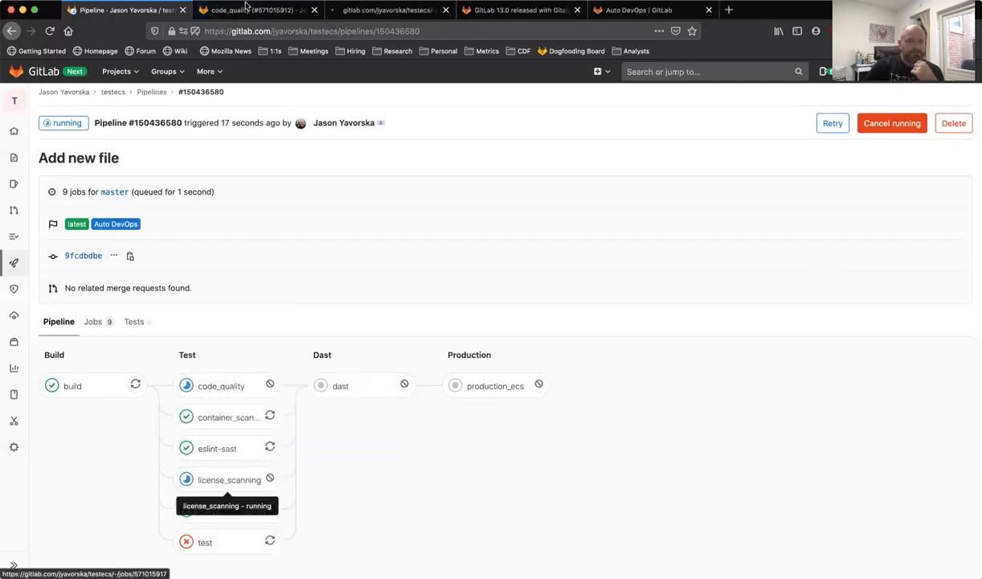
Check the logs of the code_quality and license_scanning jobs and close the license_scanning job's page.
click(247, 10)
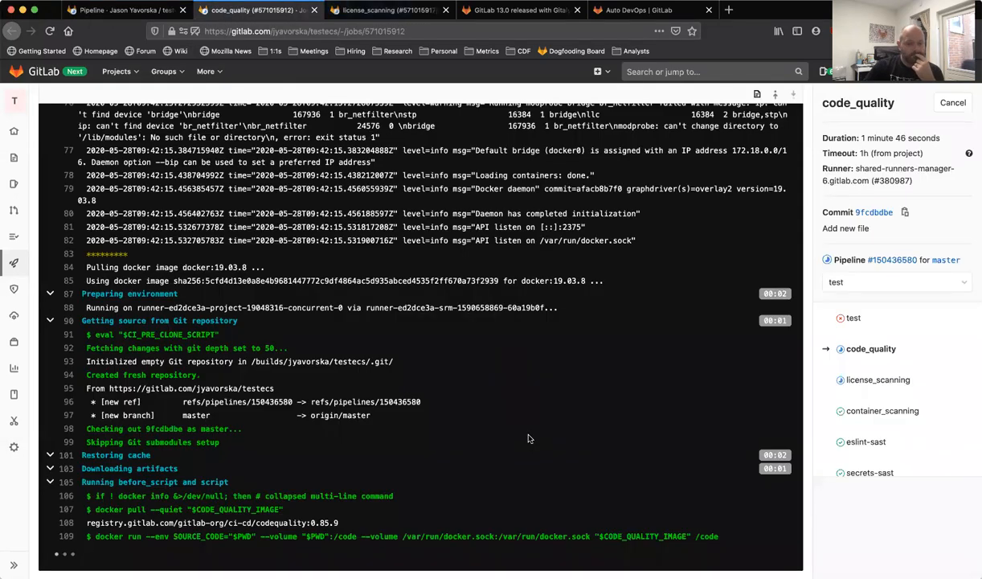
click(367, 9)
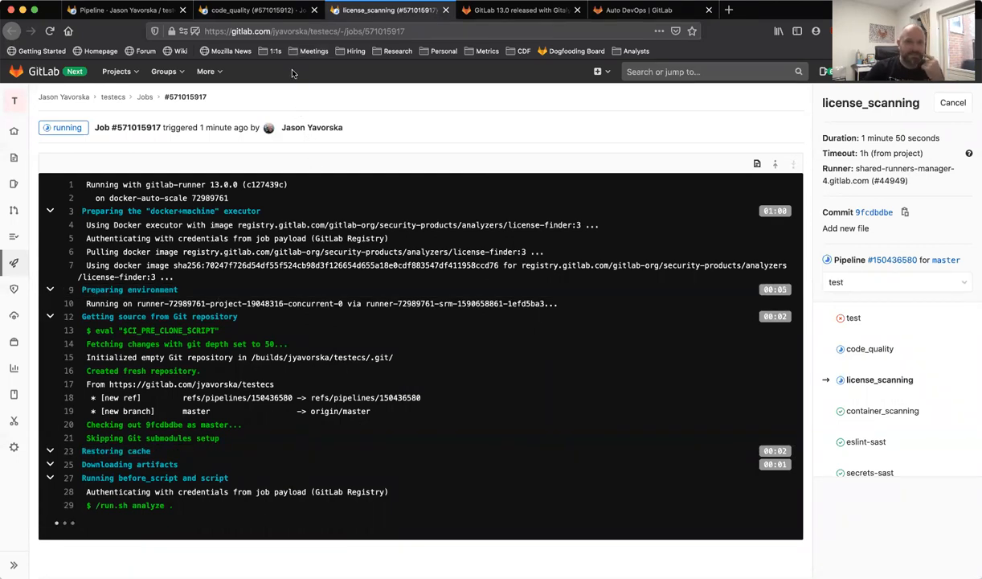
click(282, 11)
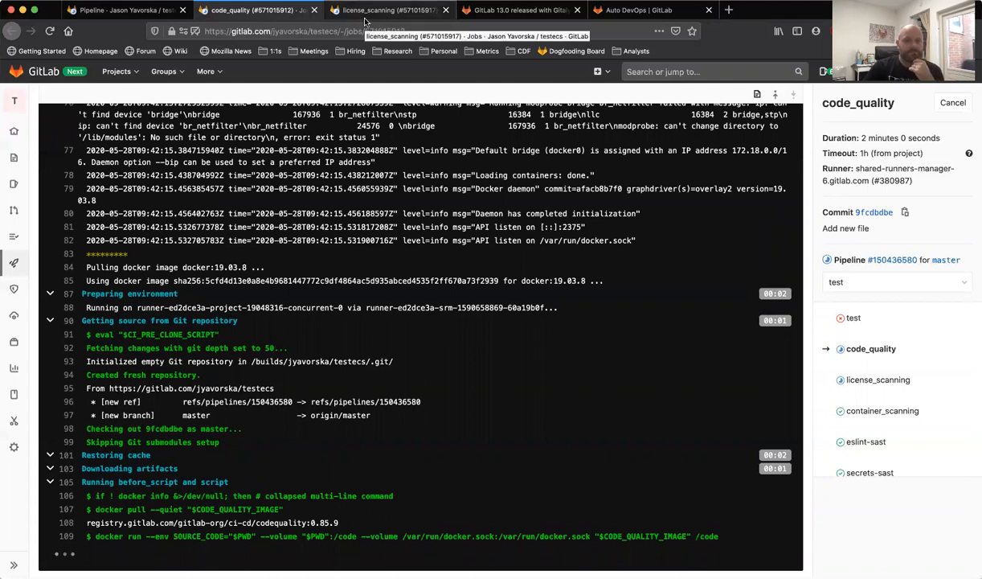
click(367, 22)
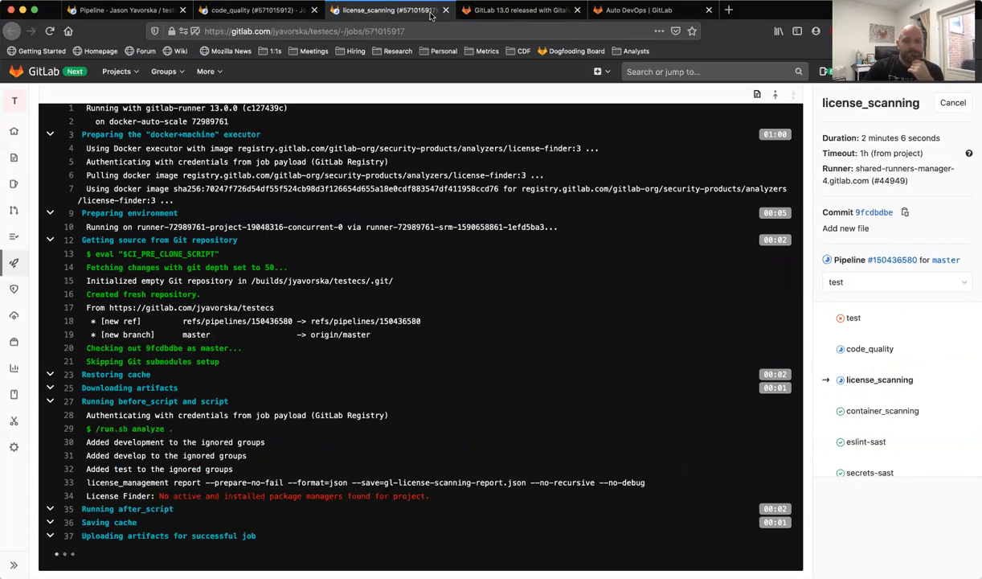
key(super+w)
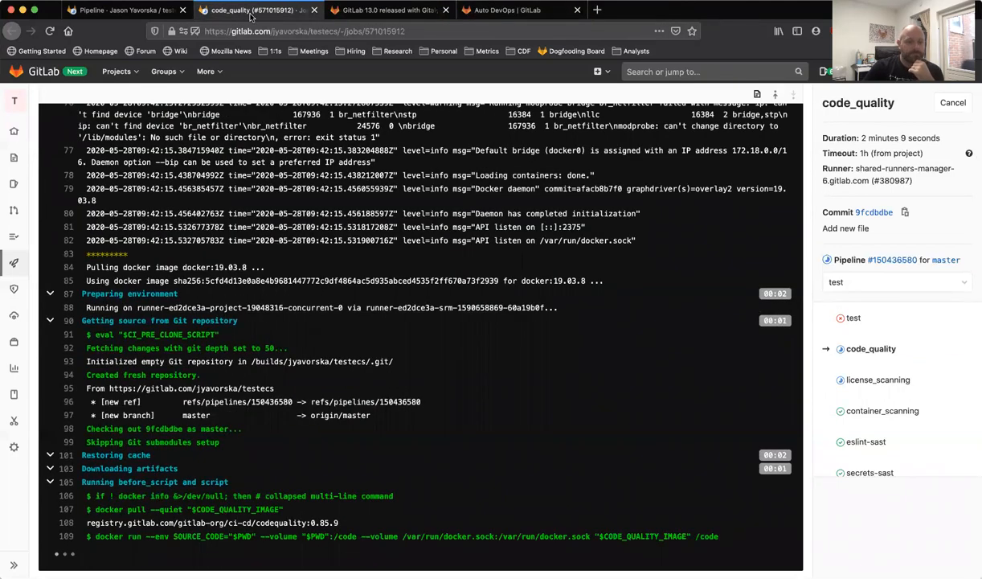
Monitor the pipeline graph and the code_quality job's log by alternating between them, ending on the pipeline graph.
click(113, 11)
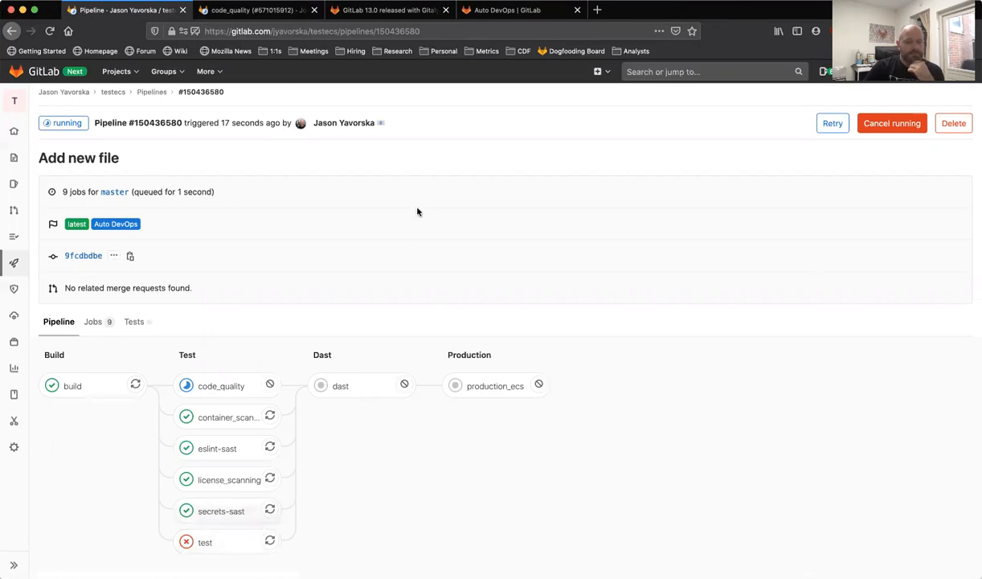
click(227, 8)
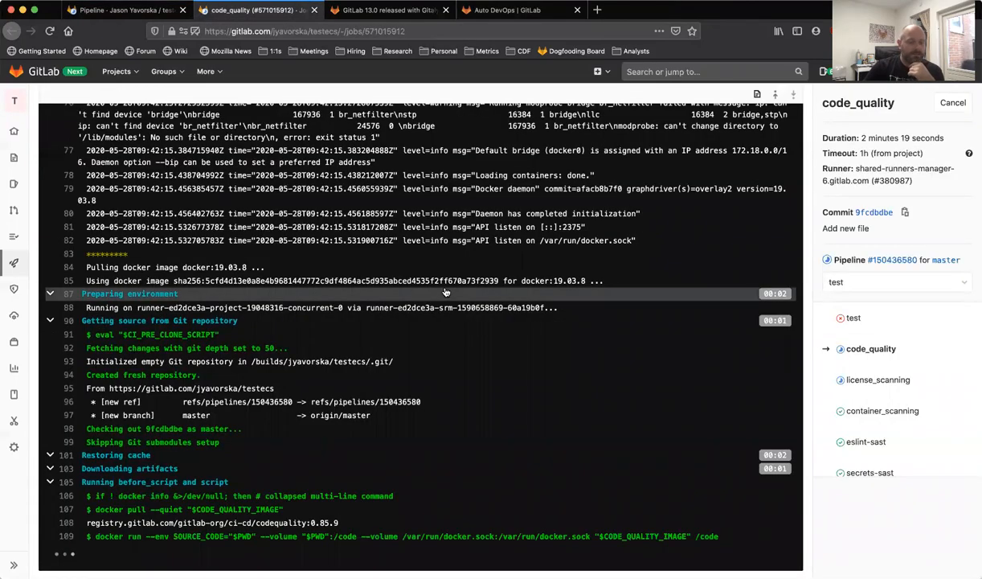
click(124, 10)
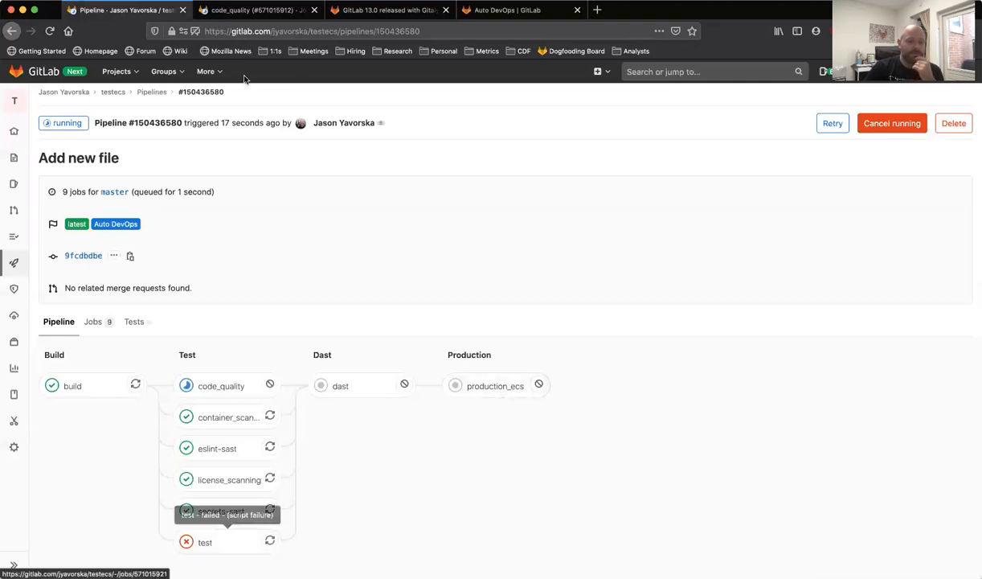
click(238, 10)
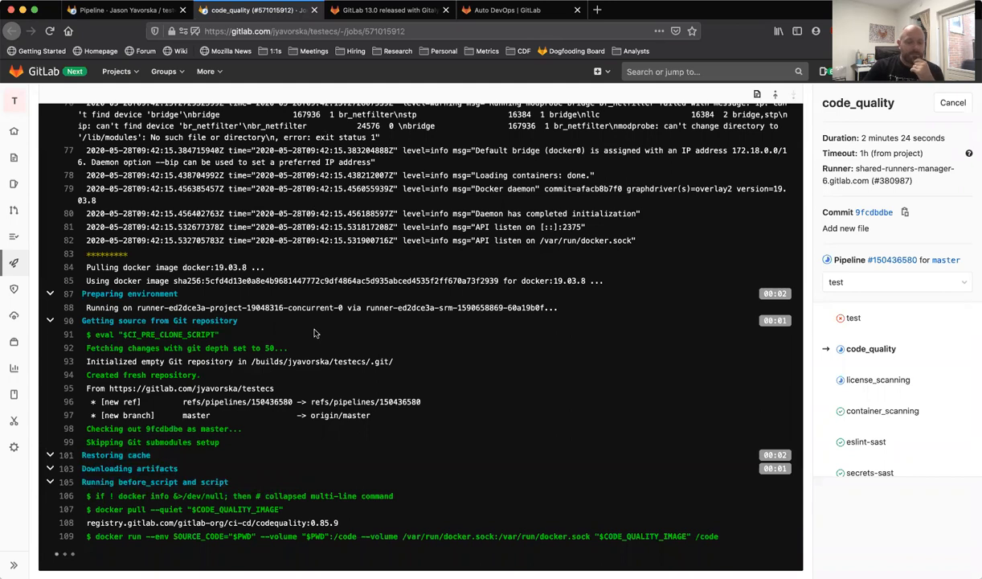
click(124, 11)
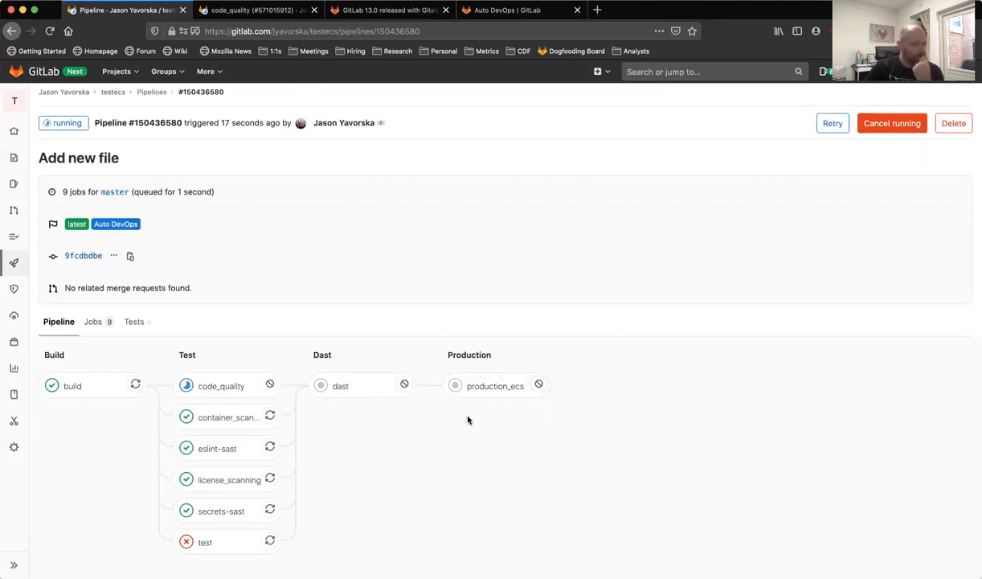
click(242, 14)
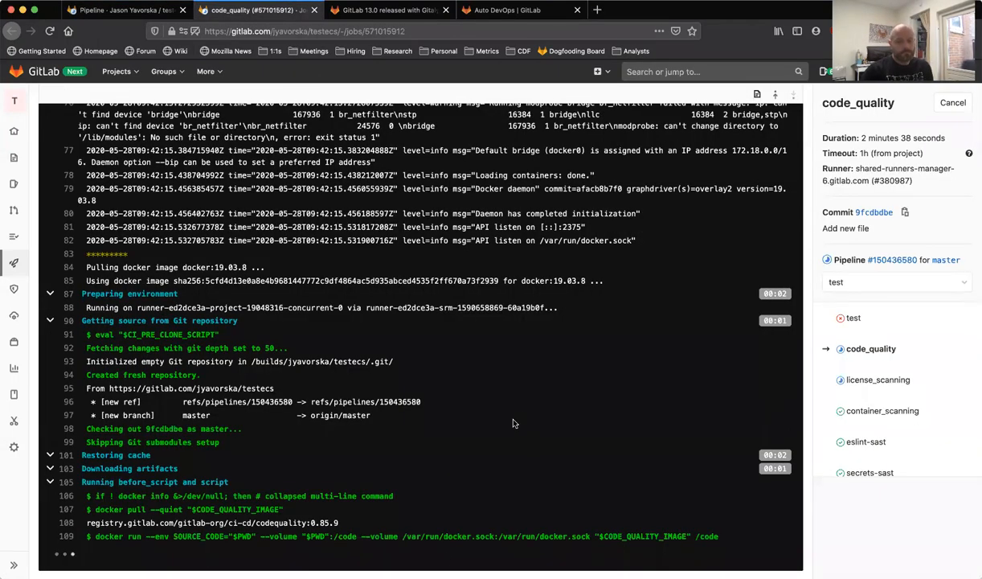
click(119, 8)
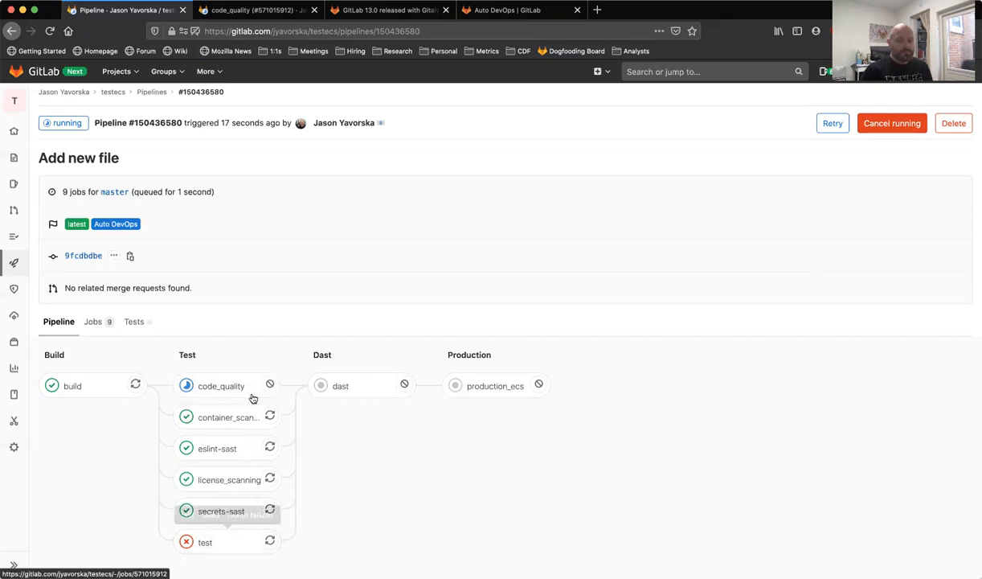
mouse_move(14, 263)
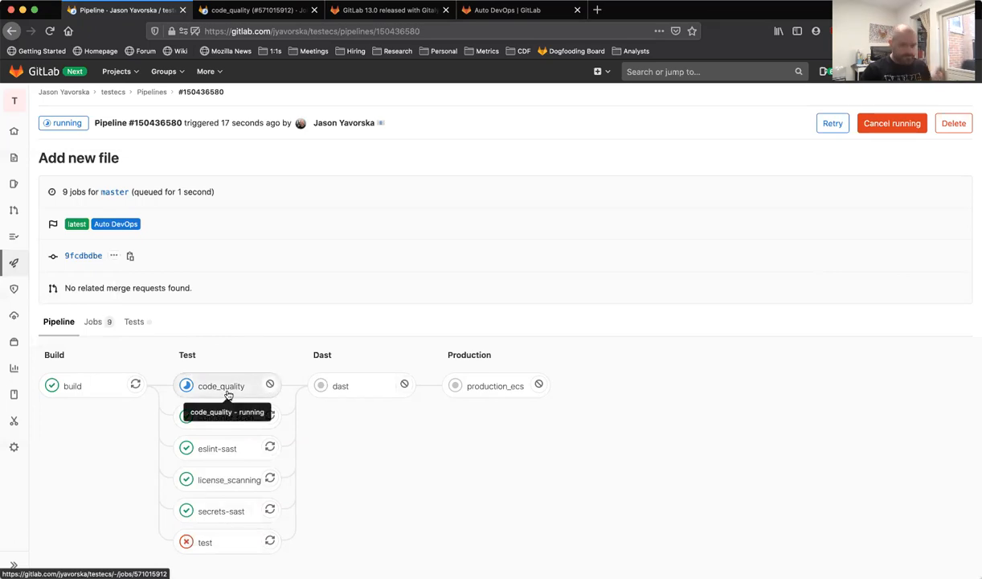
mouse_move(14, 367)
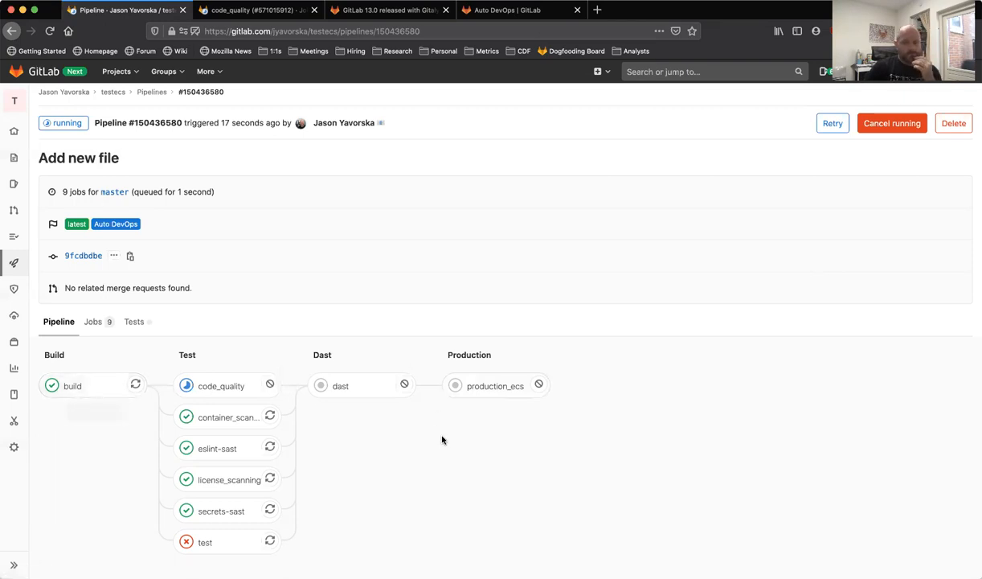
mouse_move(14, 237)
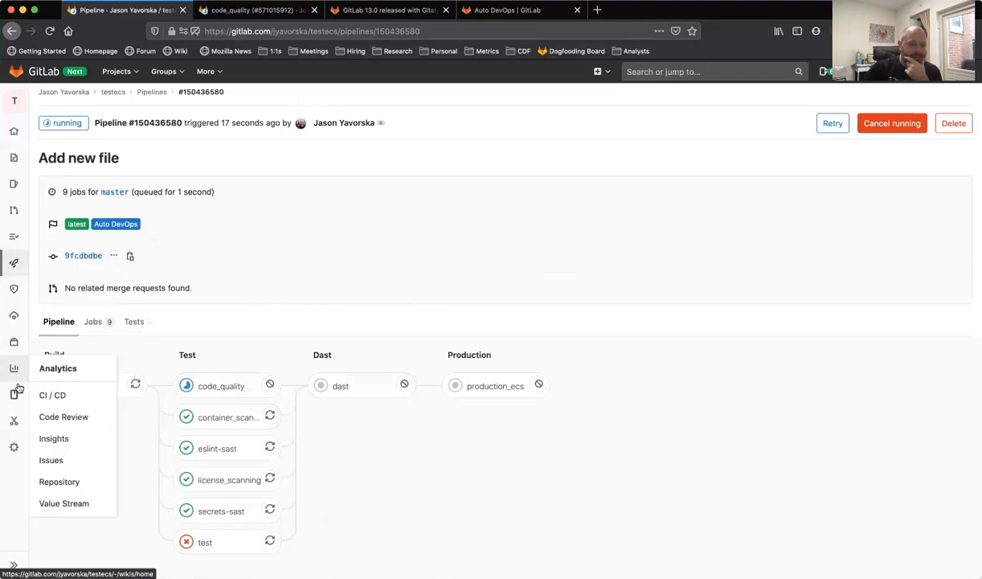
mouse_move(18, 368)
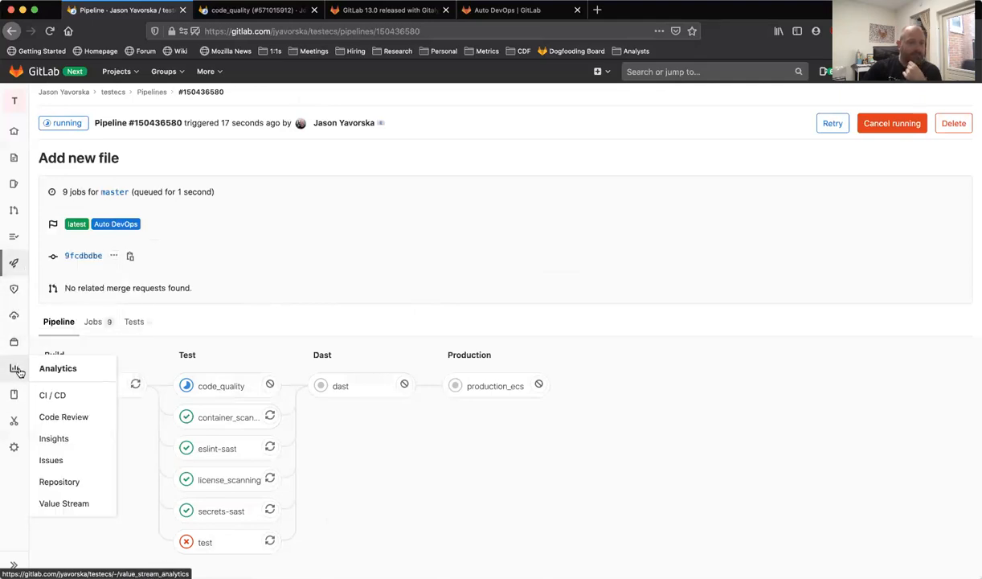
right_click(73, 396)
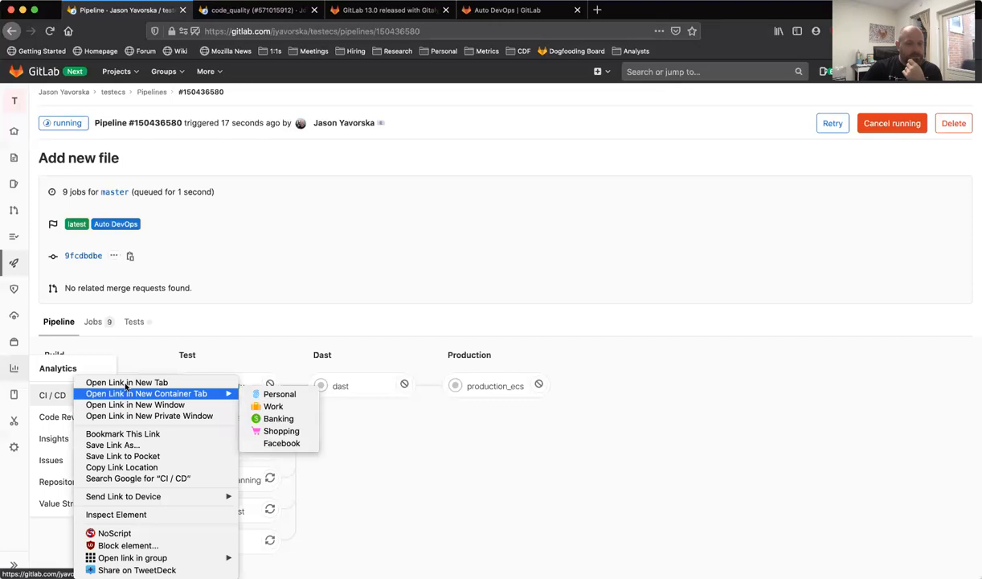
click(135, 338)
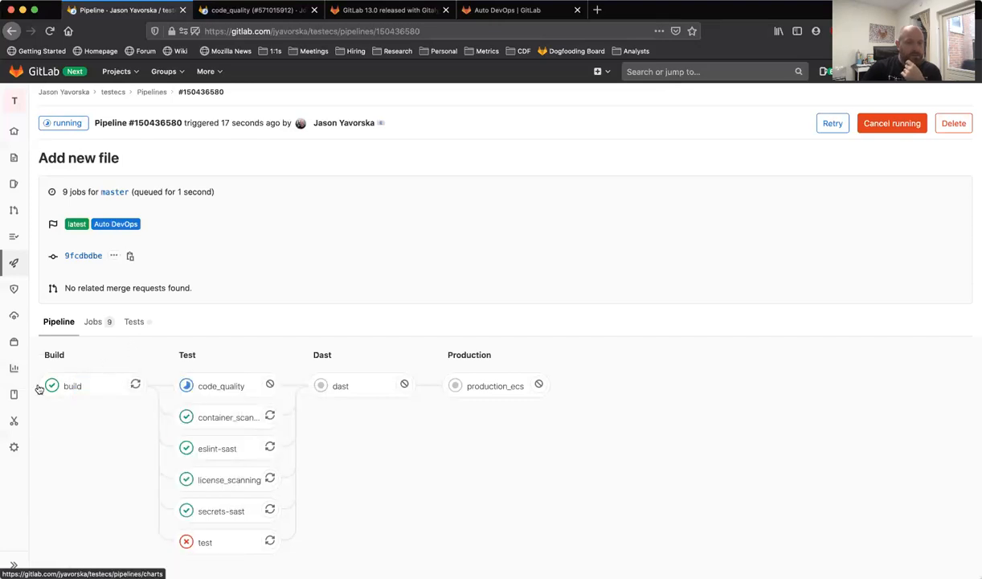
Open the project's CI/CD settings in a separate browser tab and switch to it.
mouse_move(16, 450)
right_click(69, 378)
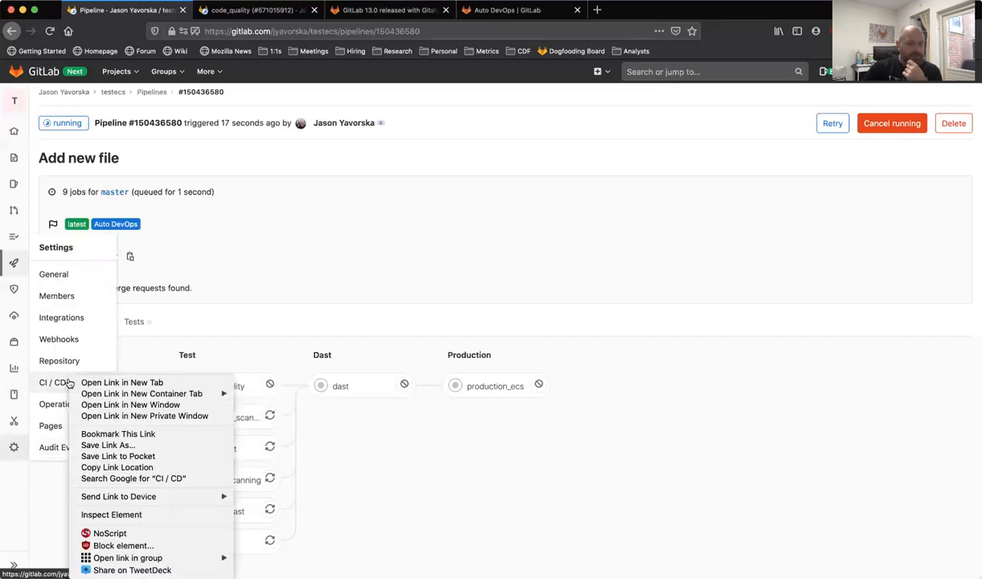
click(88, 382)
click(260, 16)
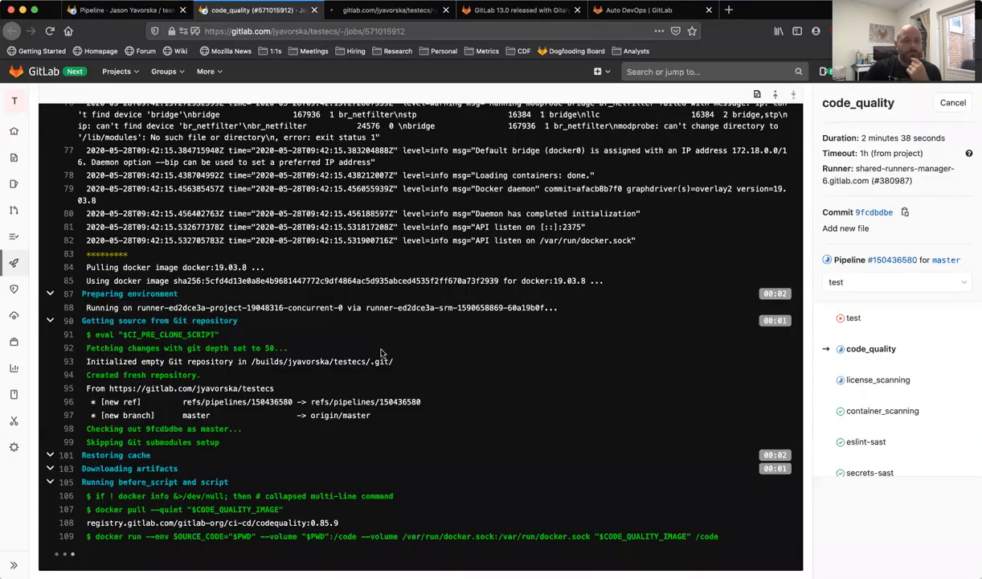
click(388, 11)
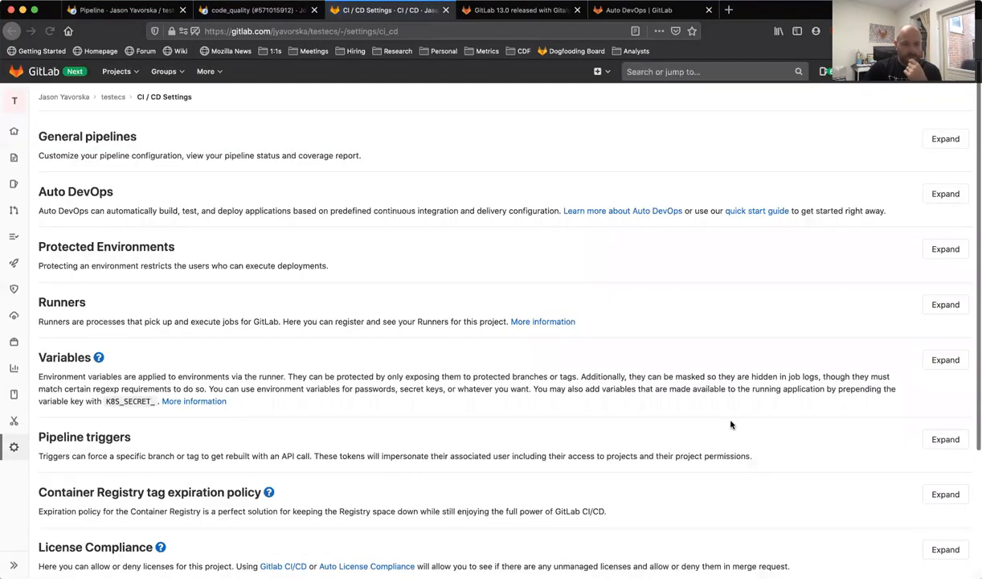
Add an unprotected CI/CD variable TEST_DISABLED with the value true to the project.
scroll(829, 342, down, 4)
click(943, 200)
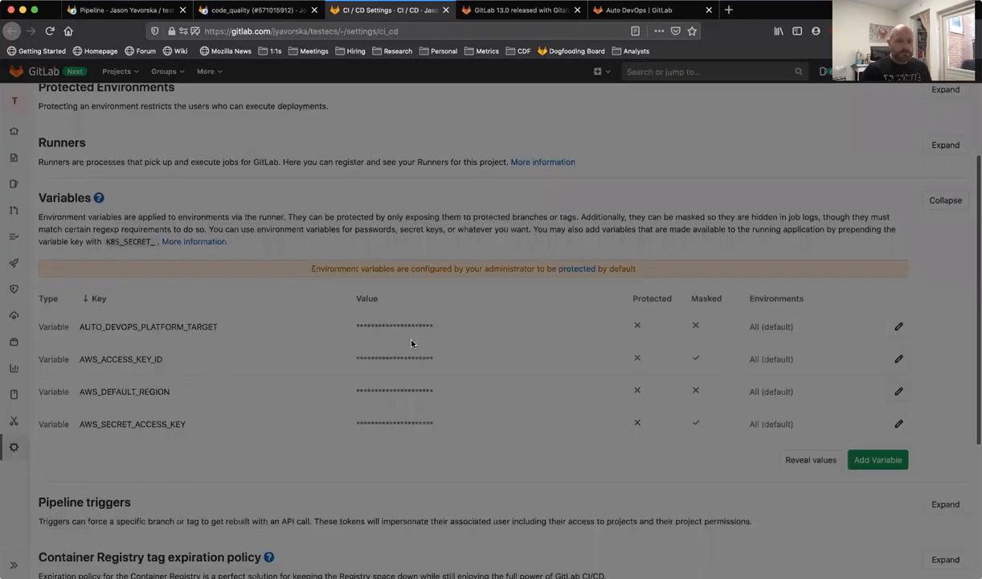
click(335, 168)
text(TEST_DISABLED)
click(383, 214)
text(true)
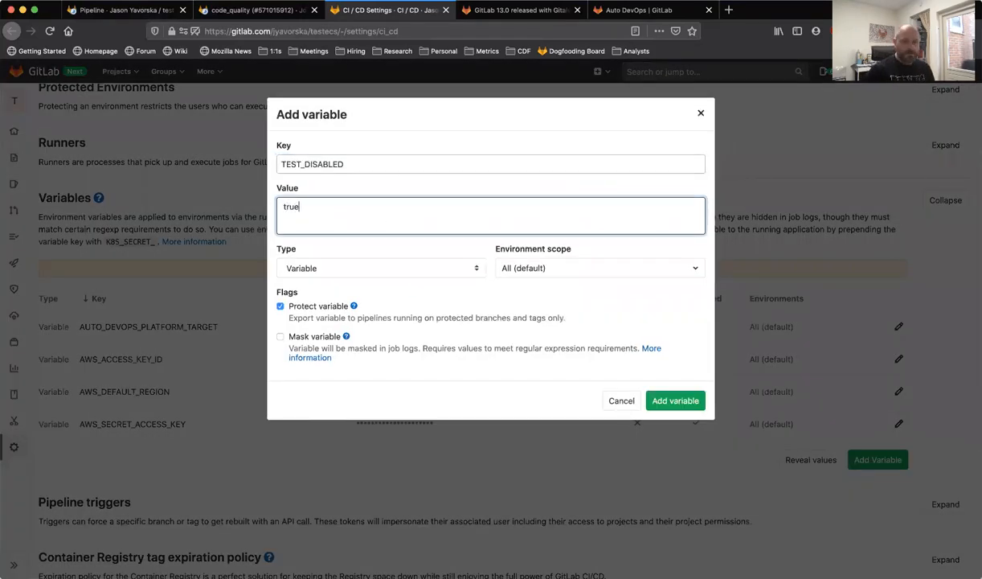
click(280, 306)
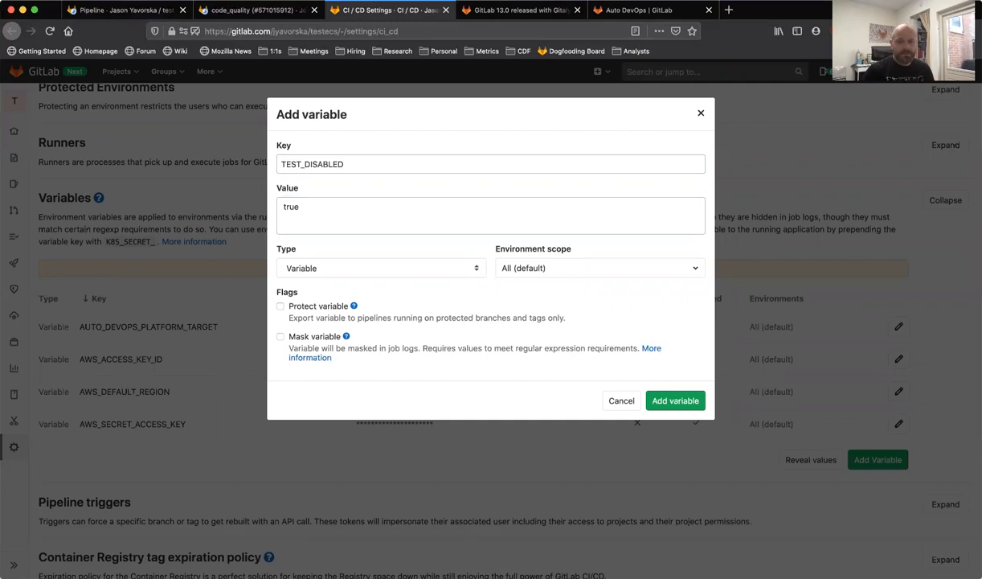
click(675, 400)
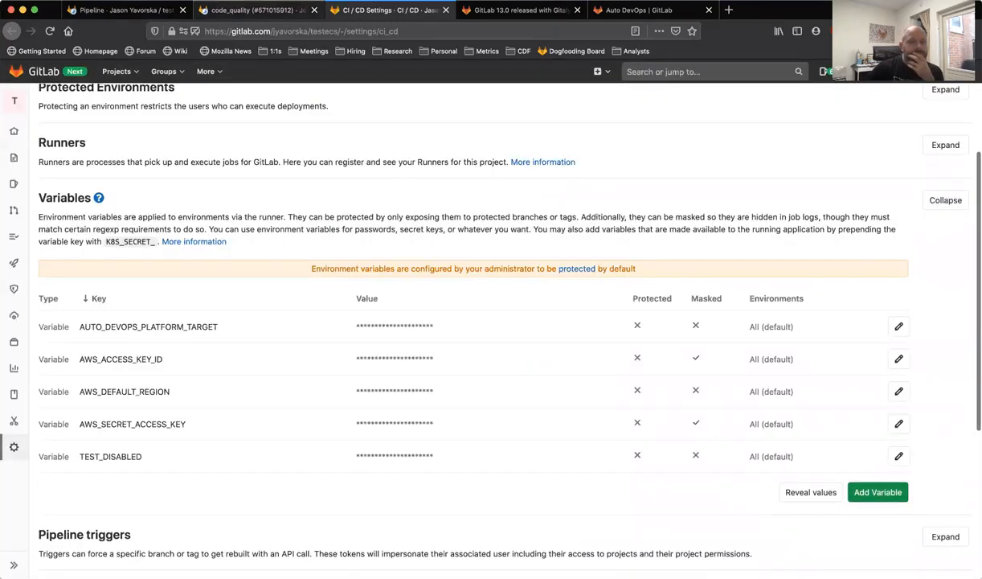
Check the progress of the code_quality job's log and the pipeline graph, ending on the graph.
click(257, 10)
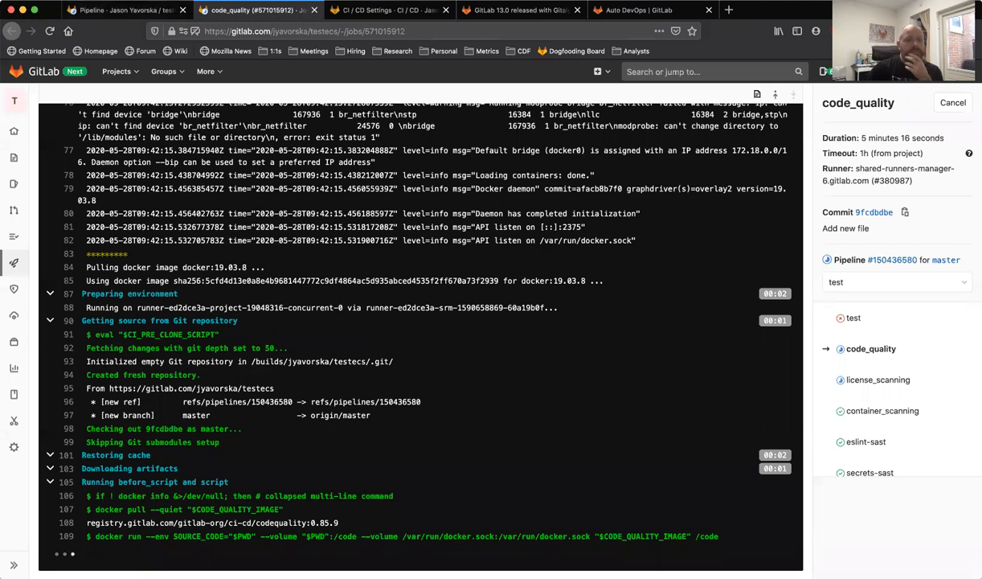
click(120, 9)
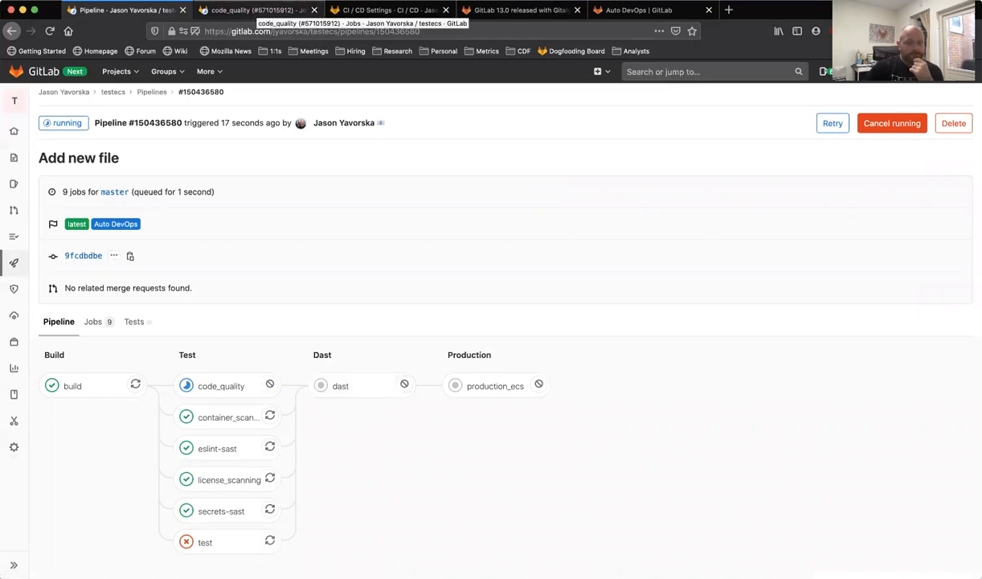
click(257, 10)
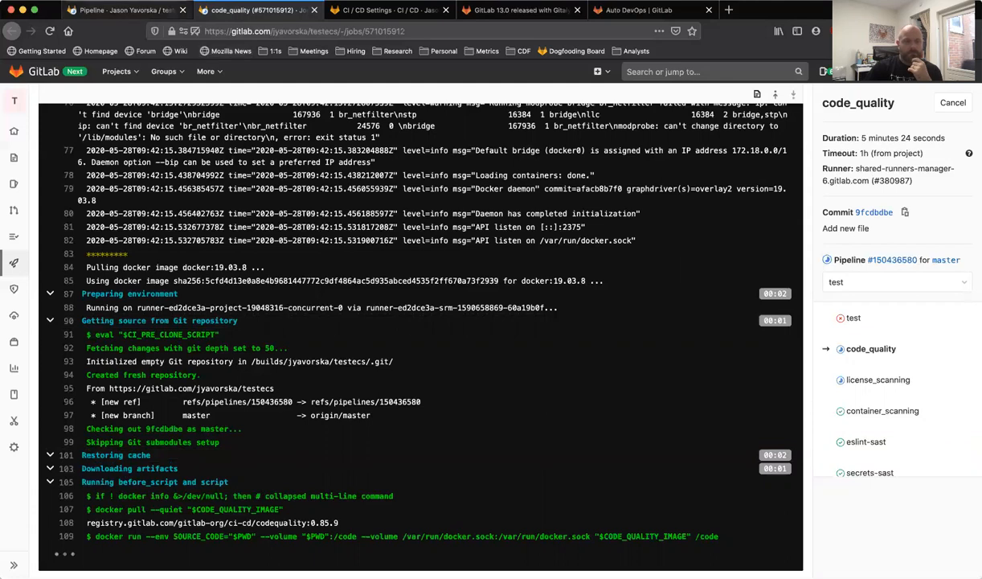
click(122, 11)
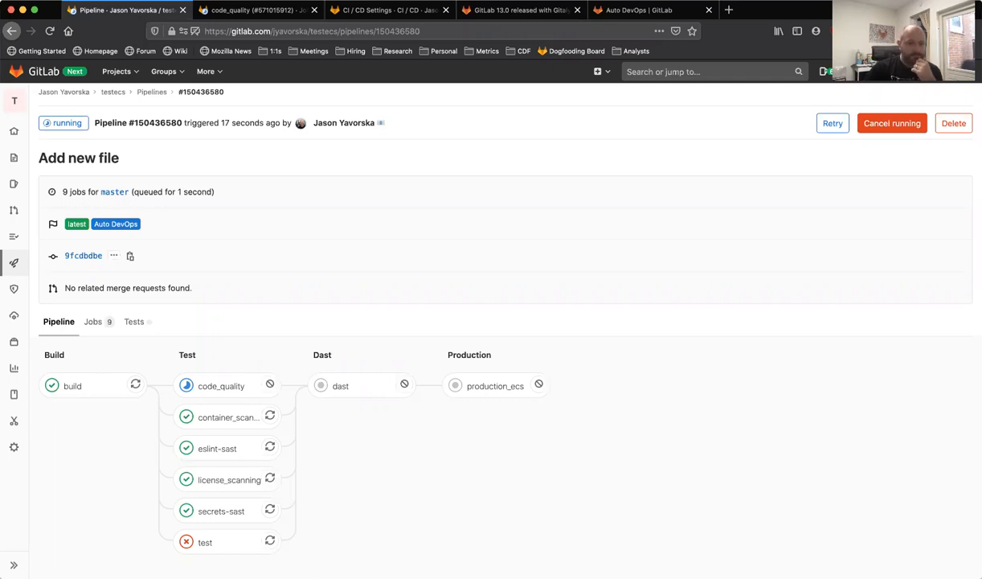
Run a new pipeline on master from the project's pipelines list and close the code_quality job's page.
mouse_move(14, 130)
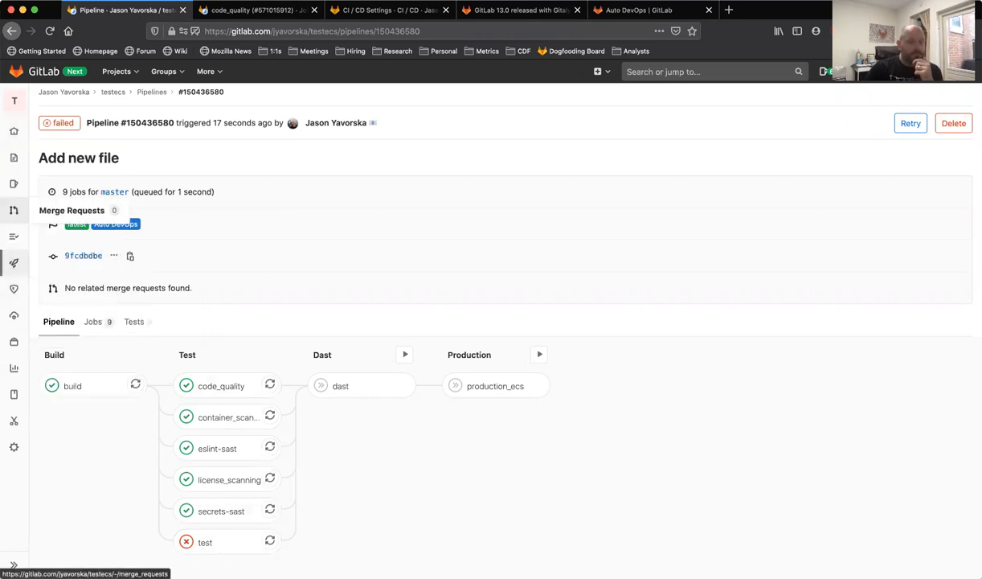
click(48, 278)
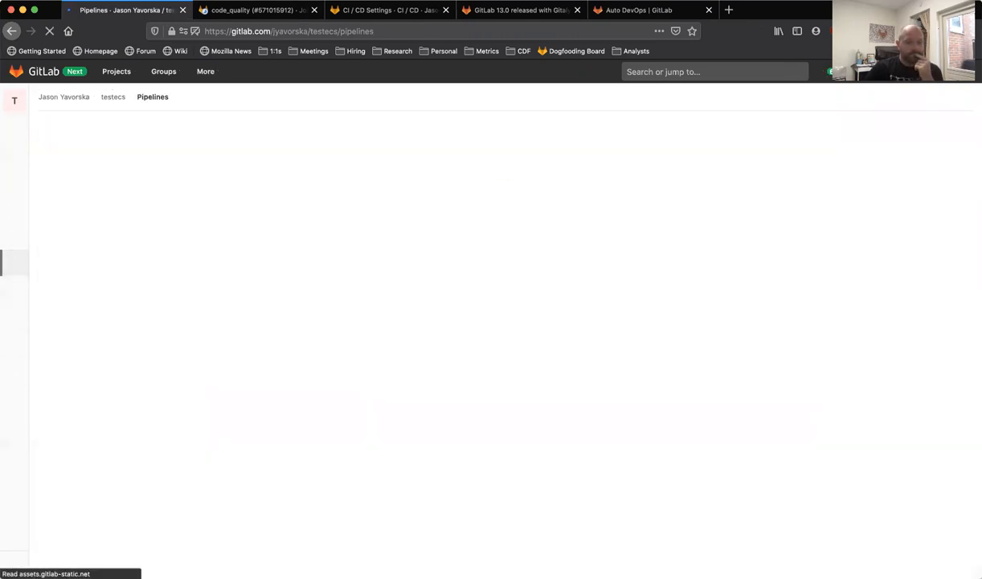
click(801, 125)
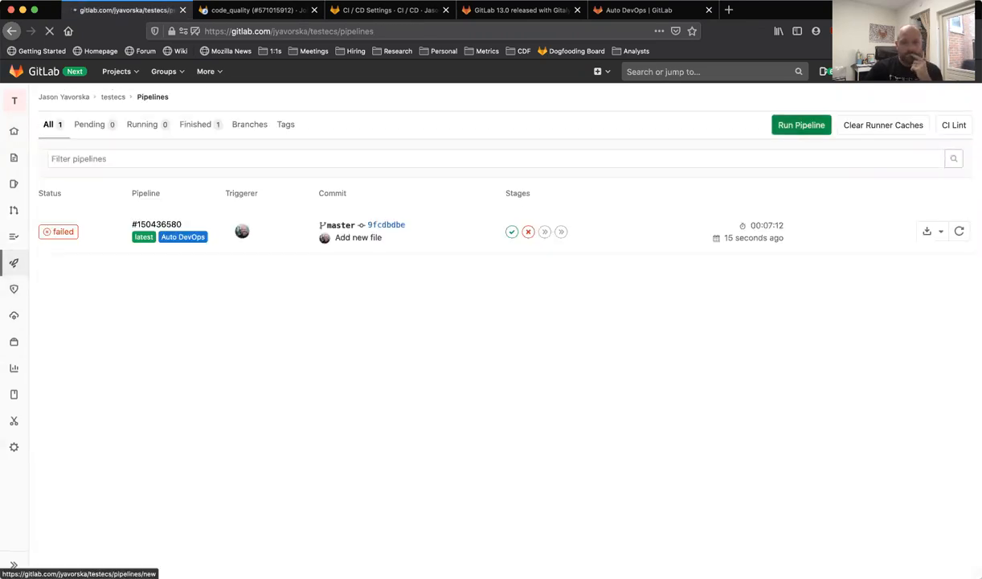
click(77, 315)
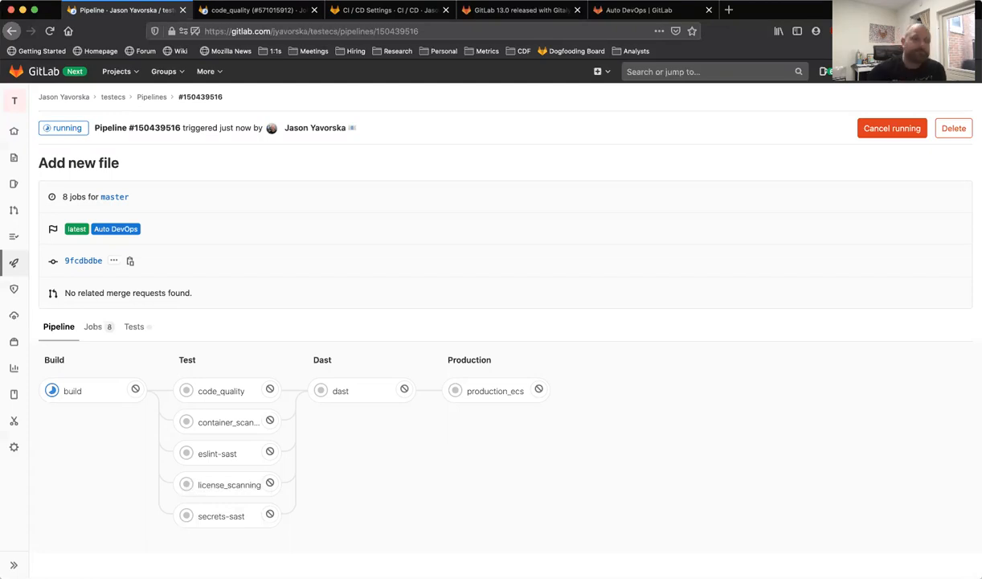
click(314, 11)
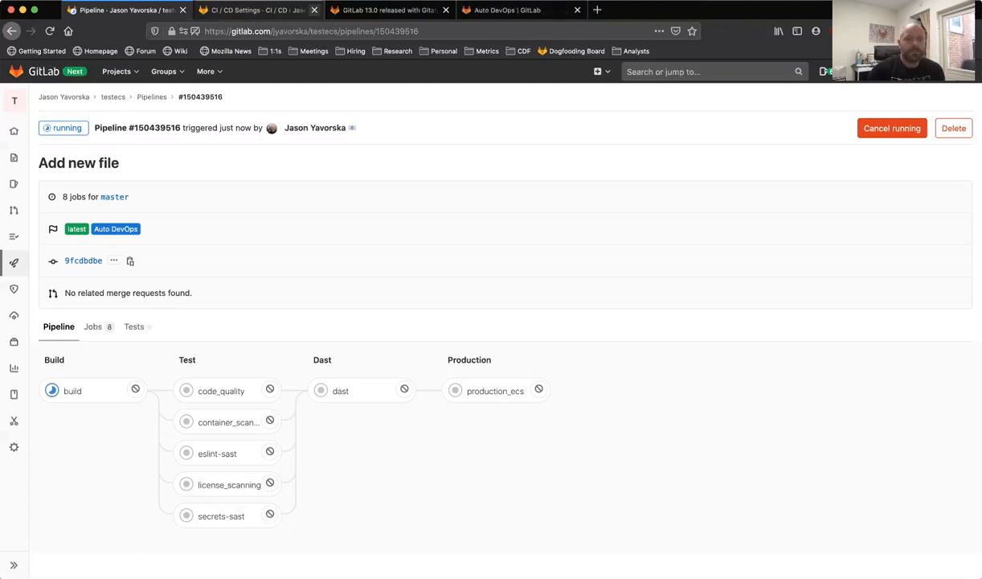
View the Auto Deploy to ECS release notes and highlight the ECS value in the Auto DevOps documentation's AWS ECS section.
click(386, 10)
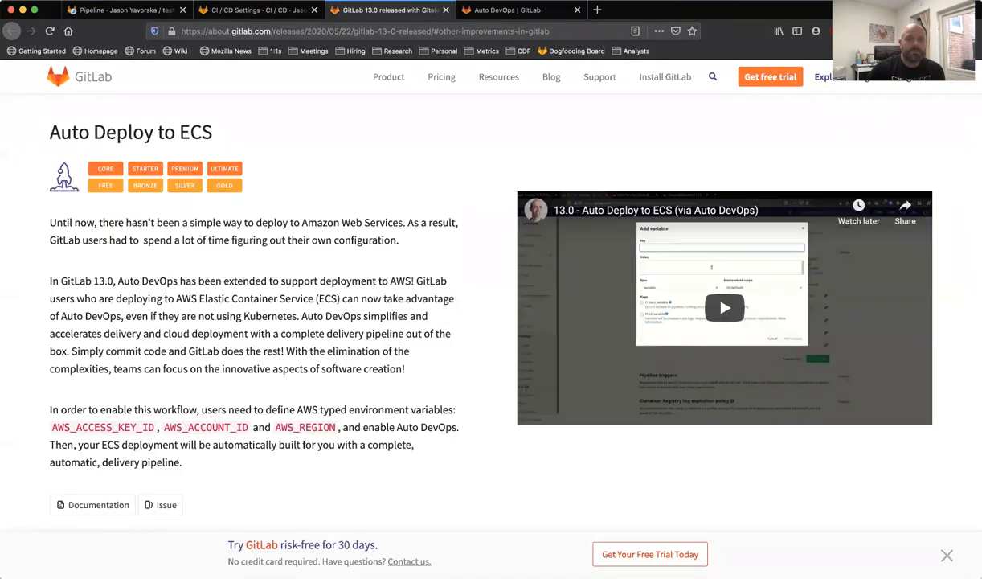
click(507, 11)
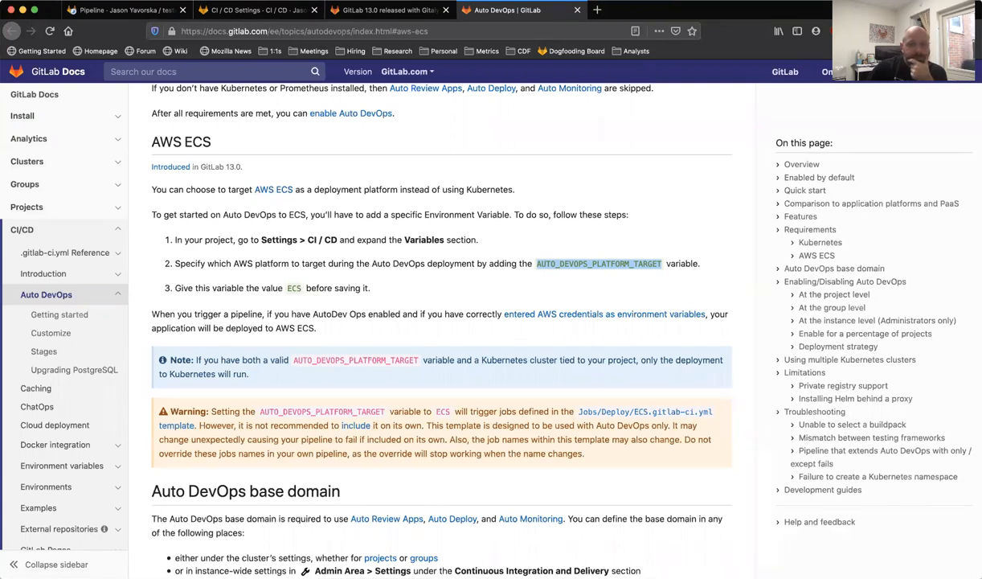
double_click(294, 289)
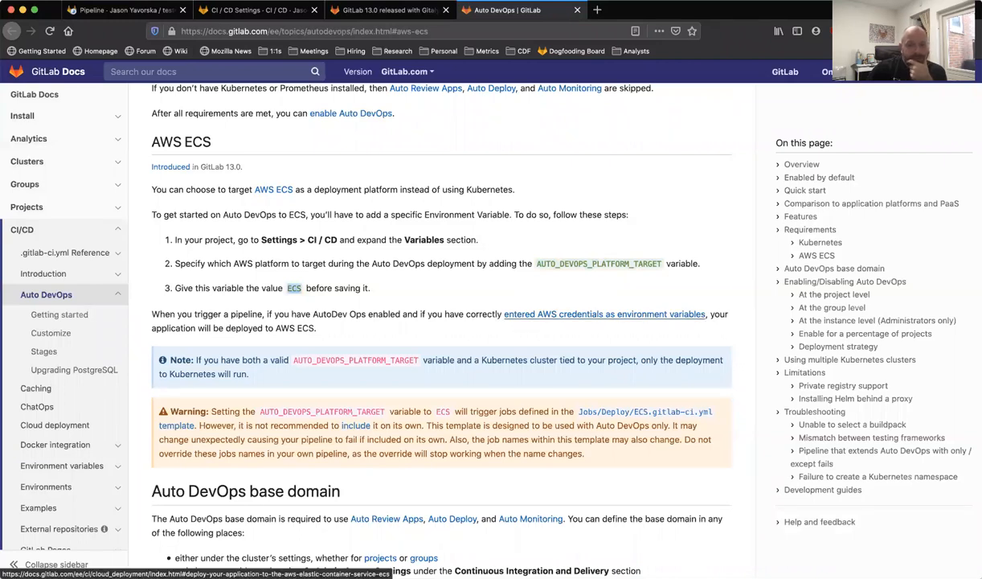
Open the linked guide on entering AWS credentials as environment variables in a separate browser tab and read its ECS deployment instructions.
click(604, 314)
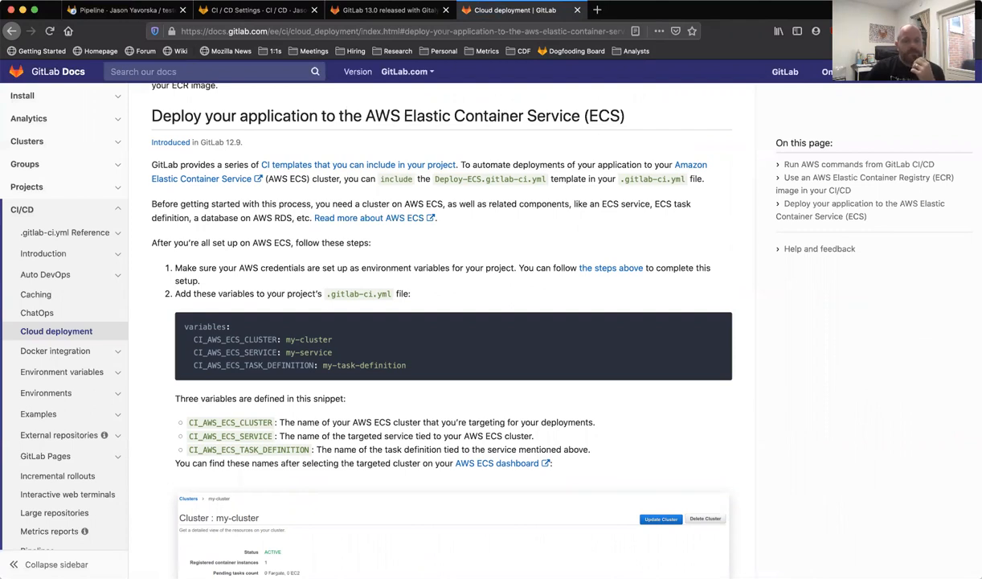
click(11, 31)
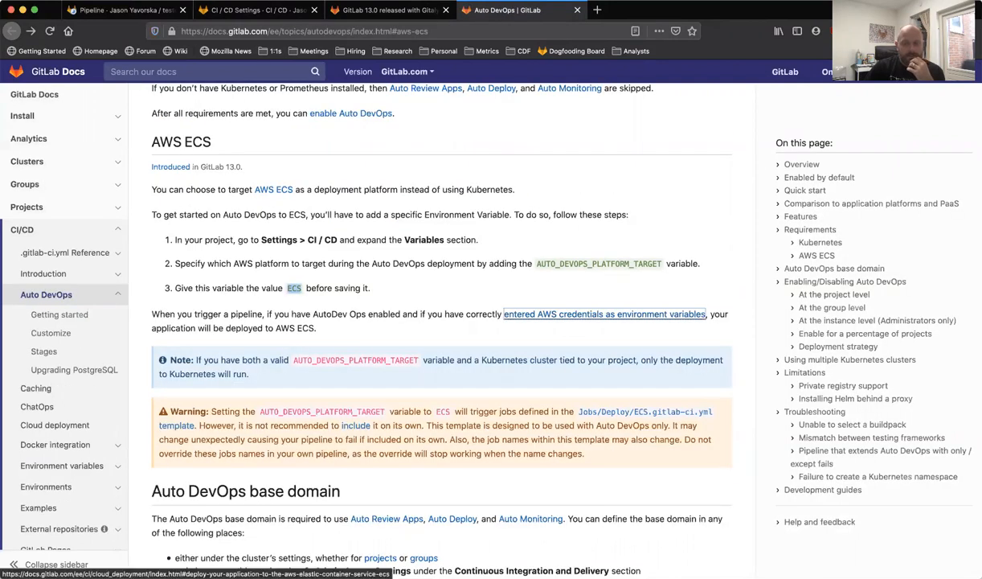
right_click(530, 313)
click(562, 318)
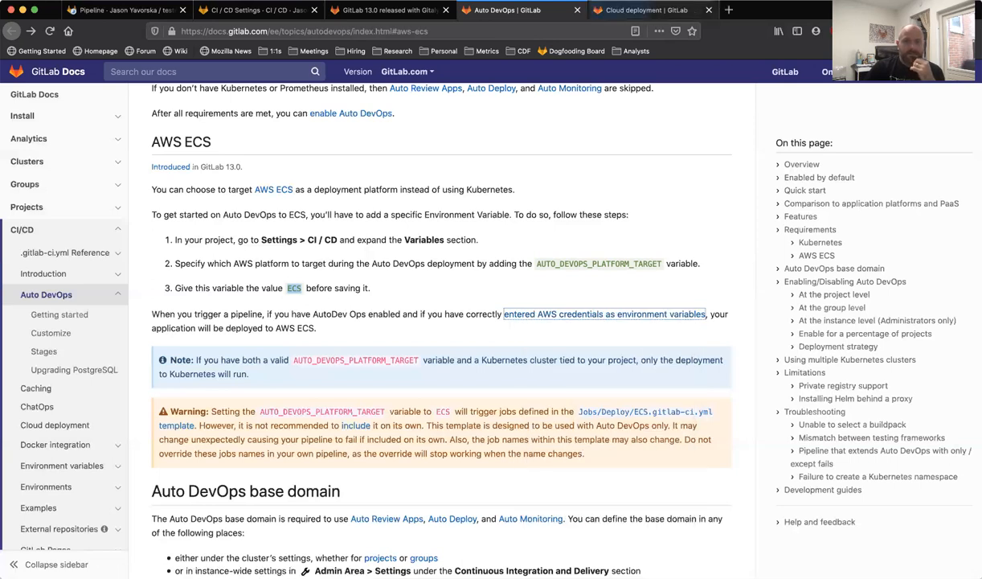
click(646, 10)
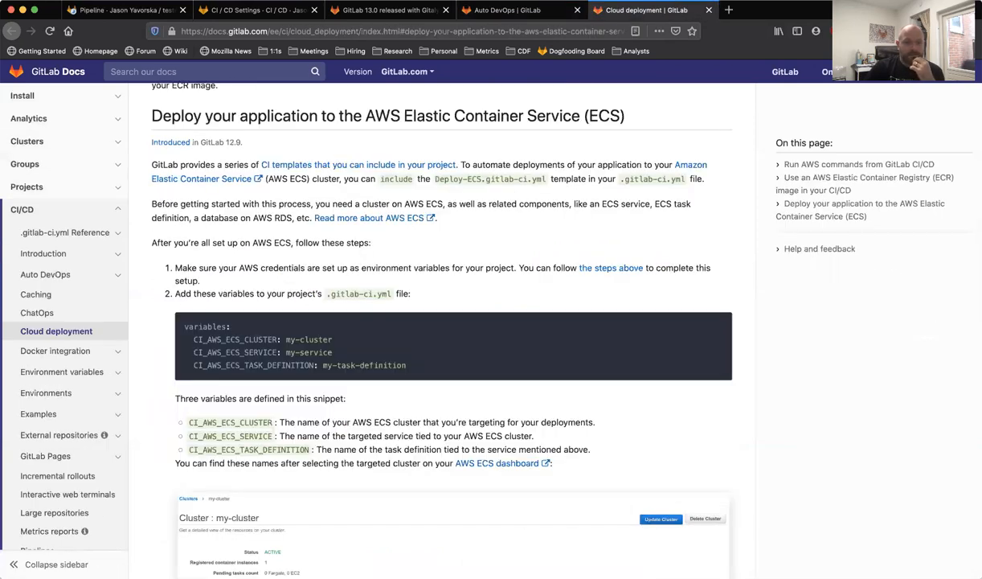
scroll(442, 322, down, 15)
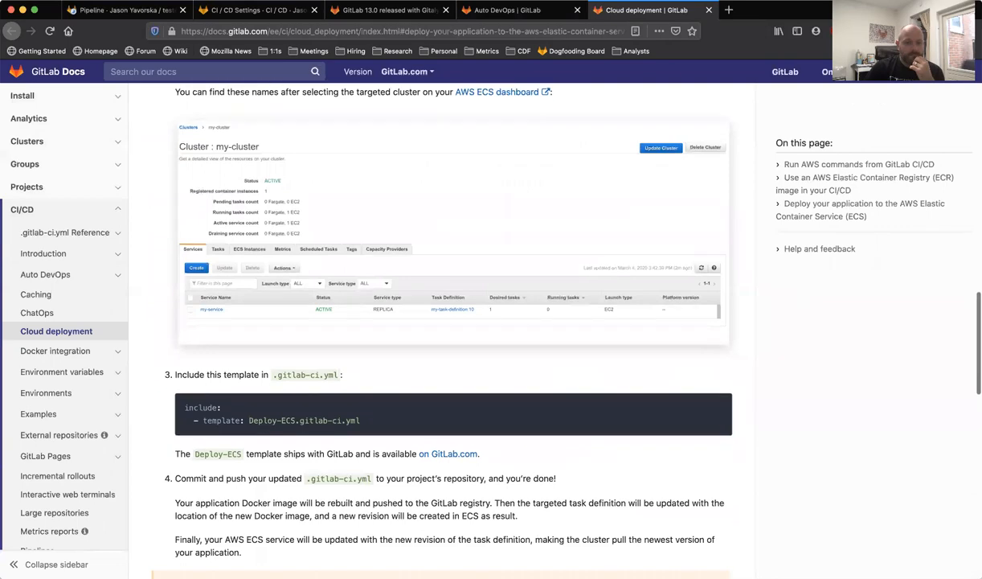
scroll(442, 322, down, 5)
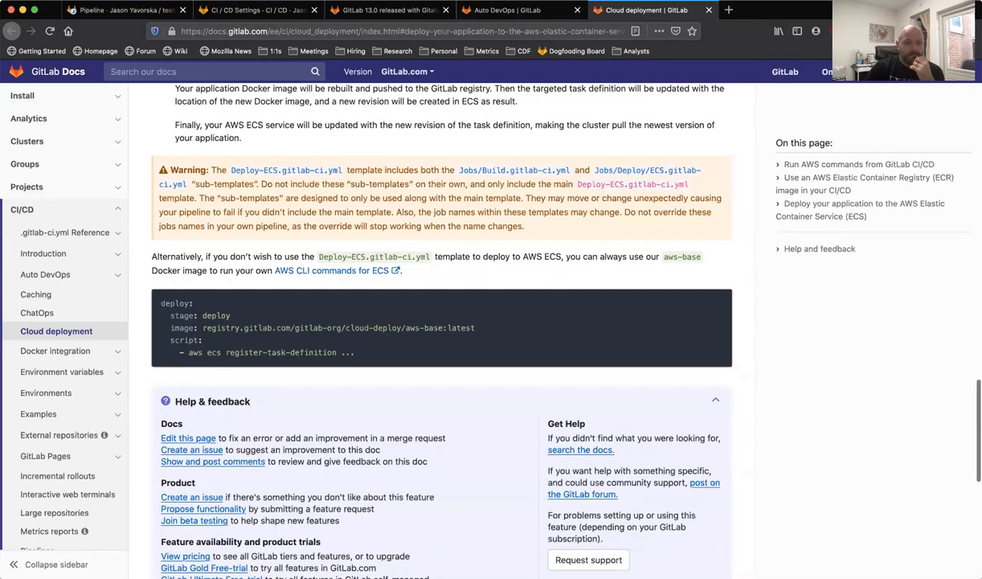
scroll(442, 321, up, 4)
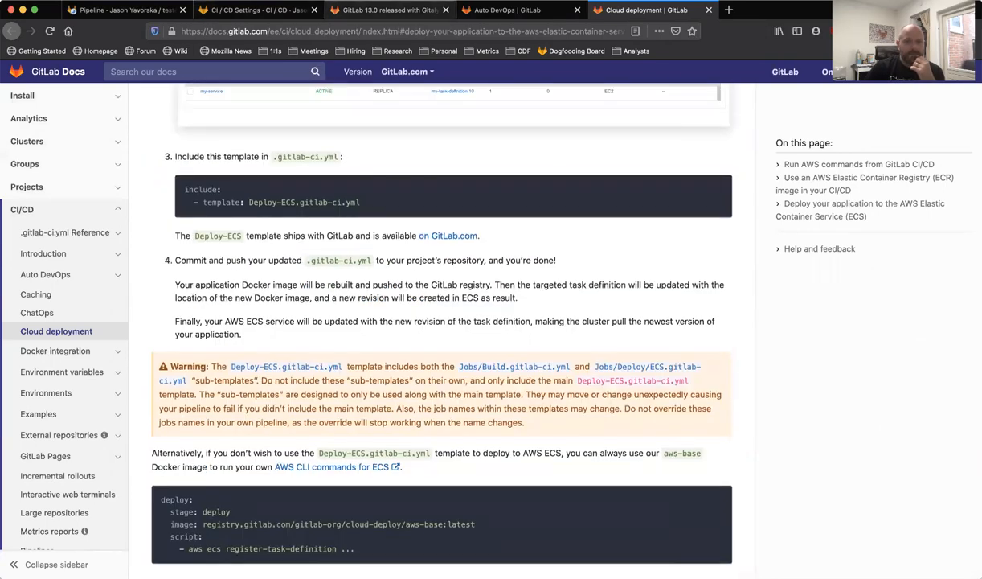
Highlight AWS_ACCESS_KEY_ID, AWS_ACCOUNT_ID and AWS_REGION in the release notes, and review the required ECS variables in the Cloud deployment documentation.
click(386, 10)
drag(52, 427, 336, 427)
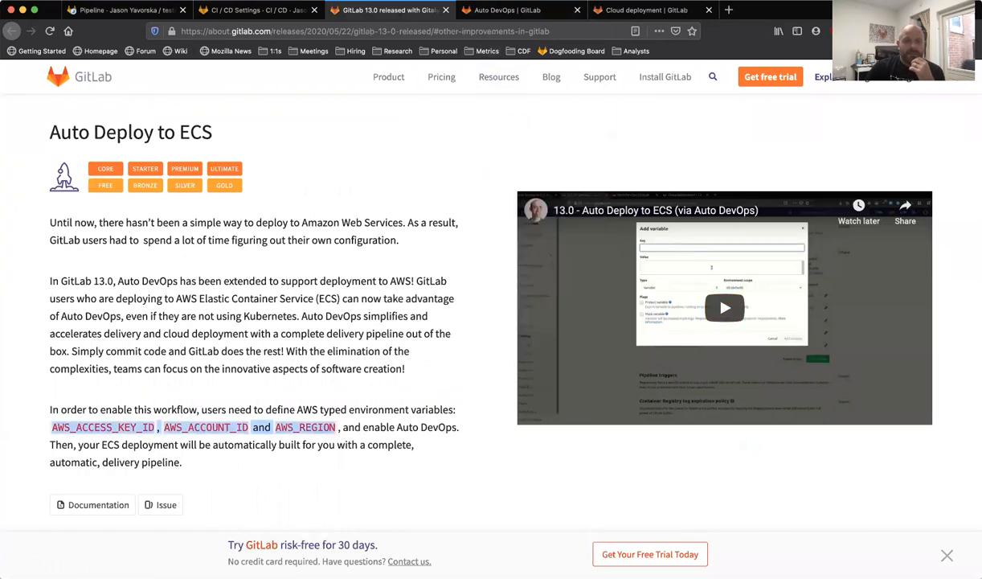
click(646, 11)
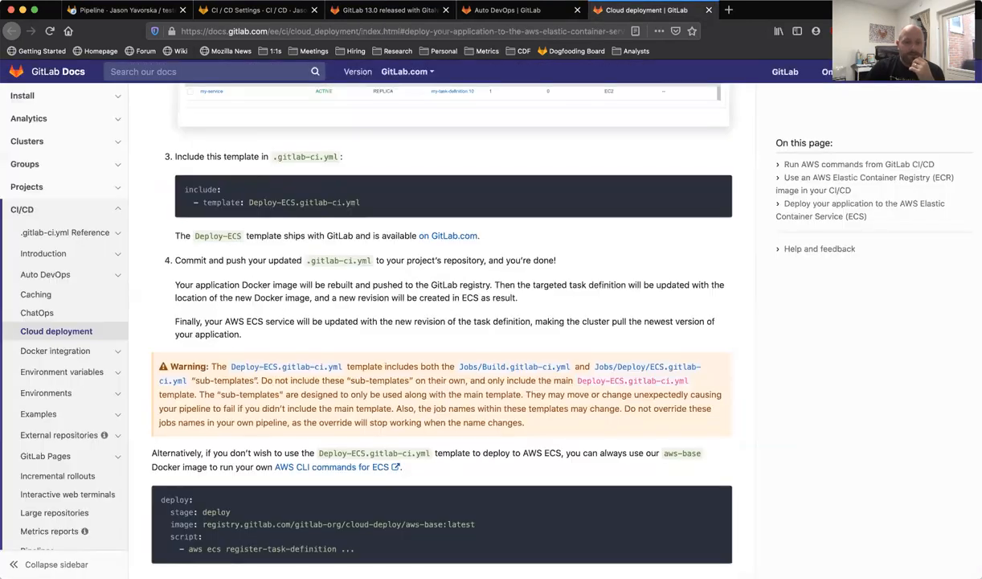
scroll(453, 322, up, 2)
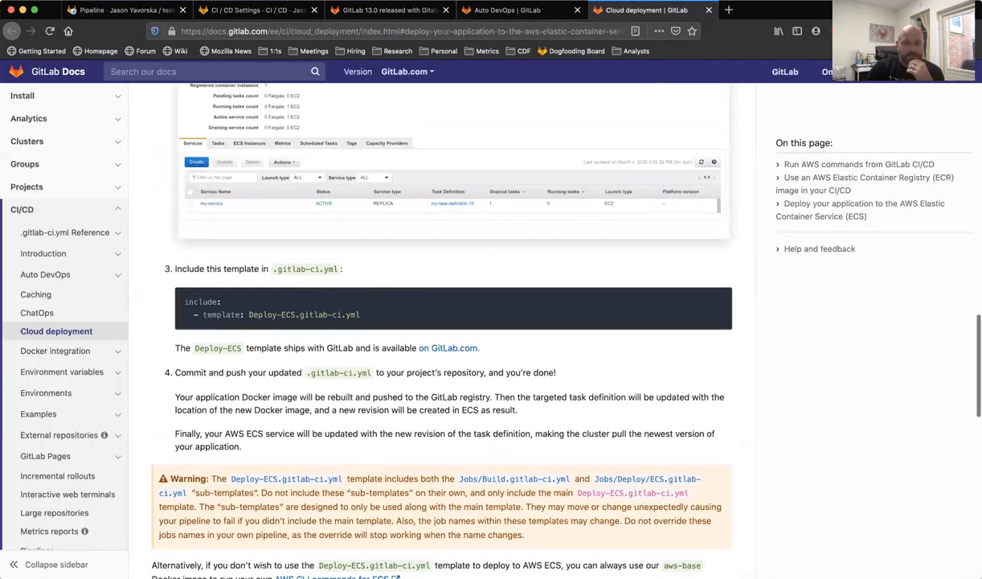
scroll(453, 321, up, 10)
scroll(453, 321, up, 3)
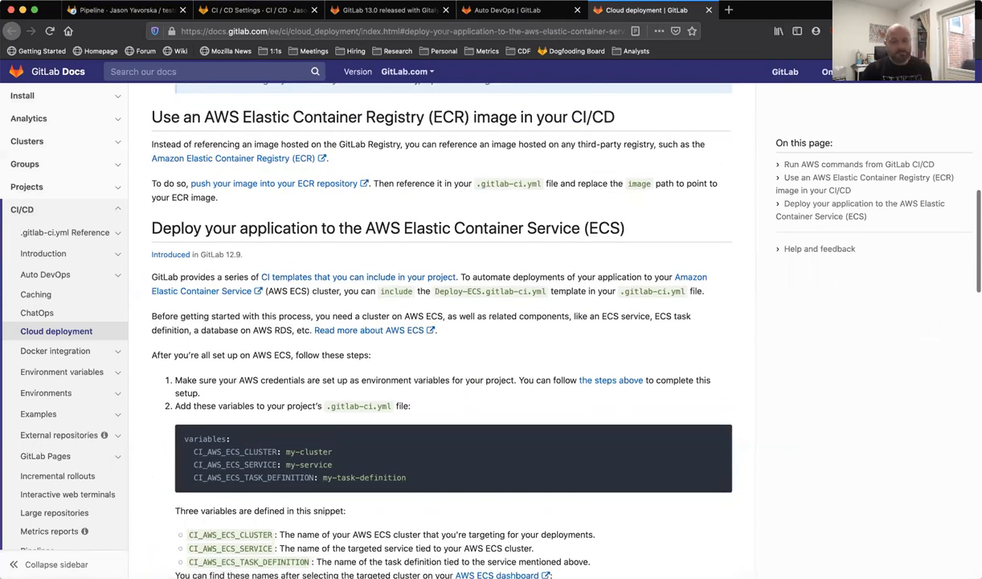
scroll(441, 322, down, 3)
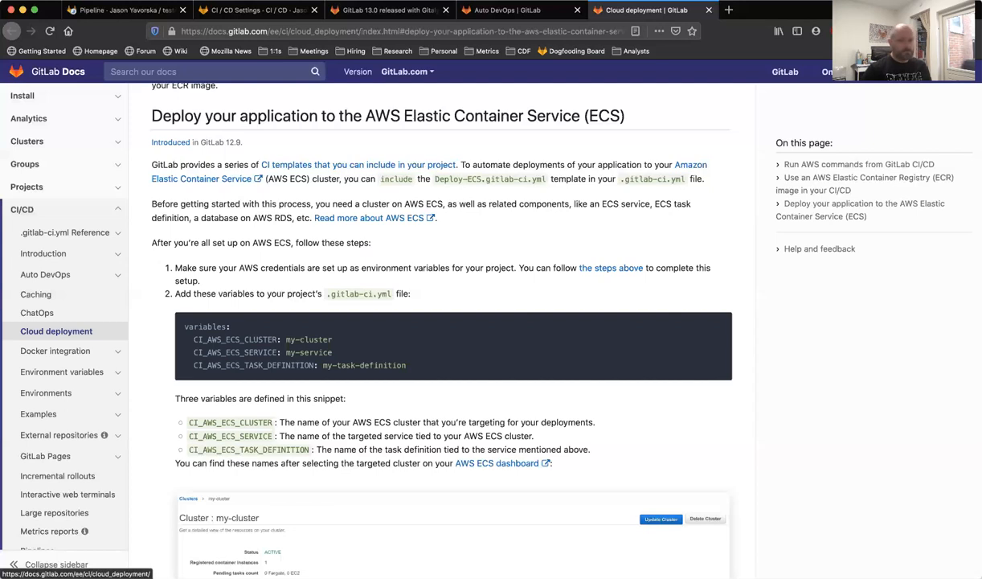
Highlight the ECS variables snippet in the Cloud deployment documentation, and open the testecs project overview from the pipeline page in a separate browser tab.
drag(406, 365, 179, 320)
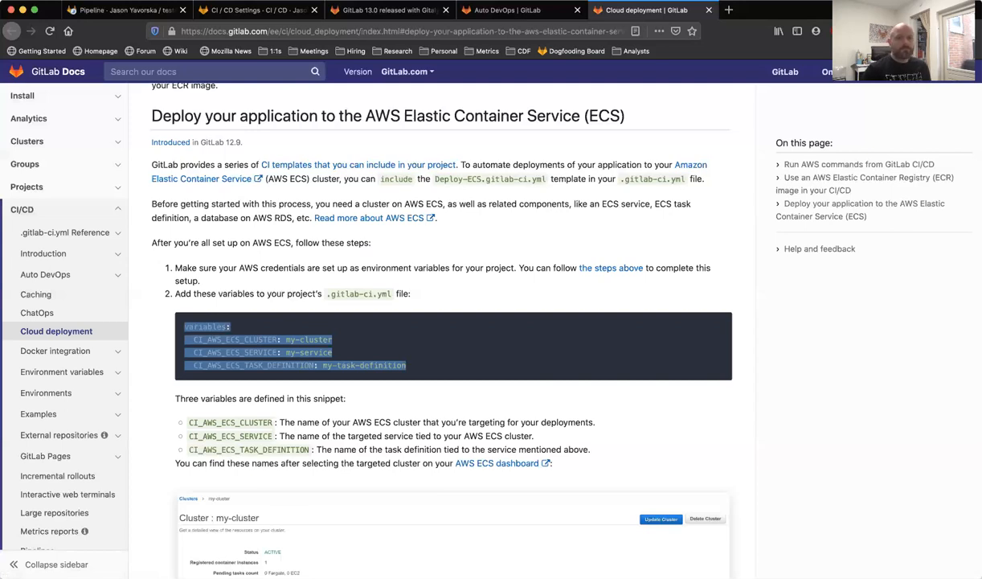
click(261, 11)
click(124, 10)
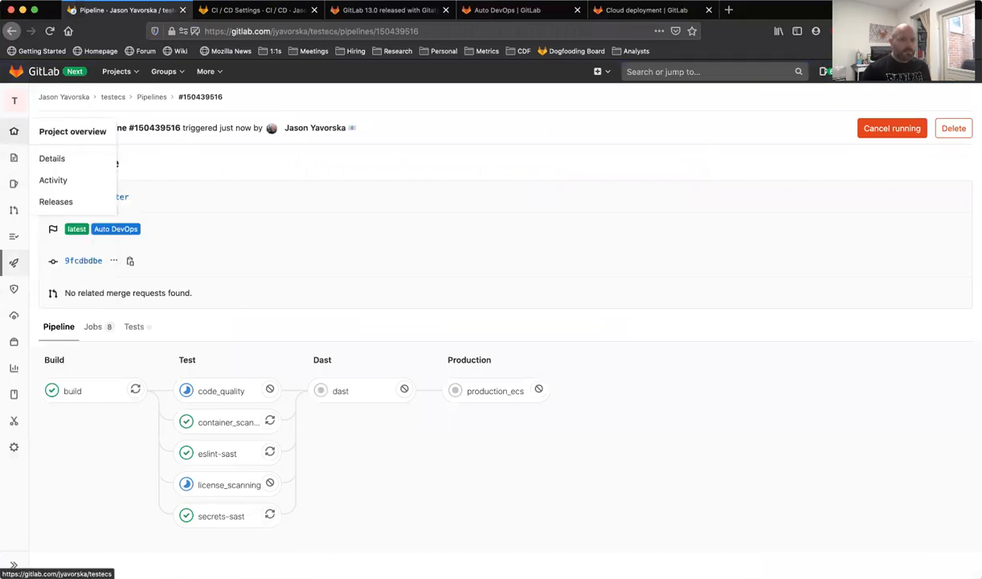
right_click(22, 128)
click(76, 135)
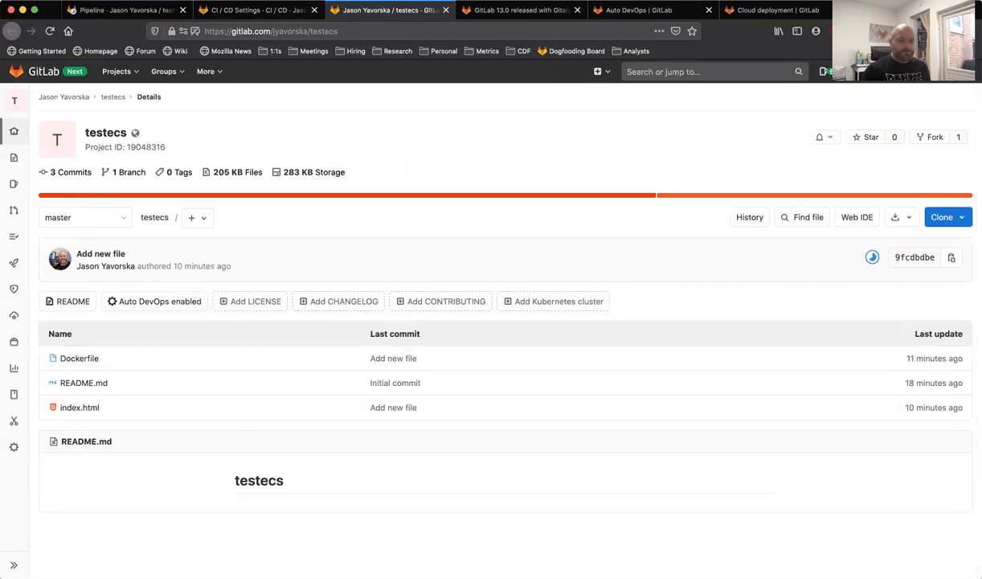
Revisit the Auto DevOps documentation and highlight the Cloud deployment guide's instruction to include the Deploy-ECS.gitlab-ci.yml template in .gitlab-ci.yml.
click(641, 11)
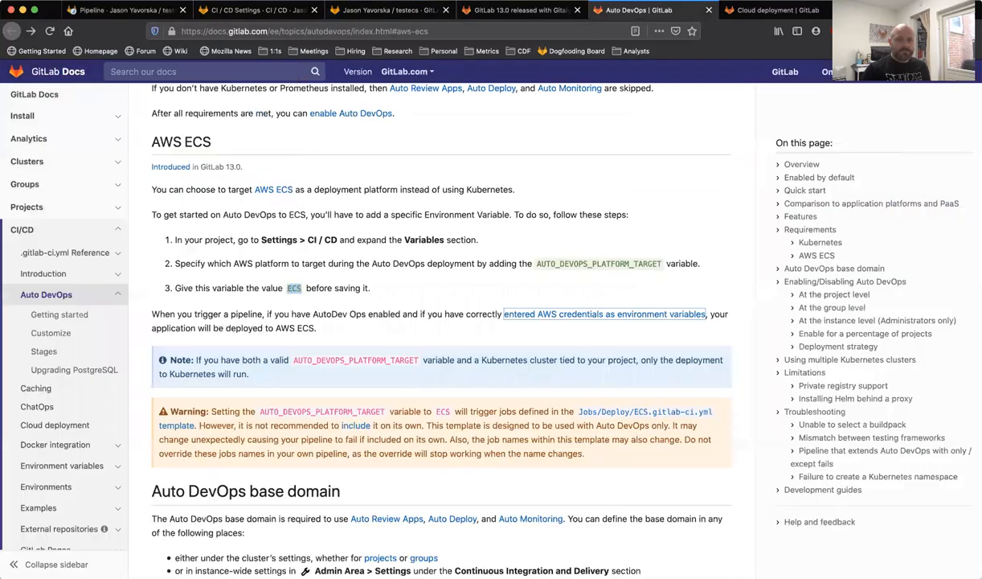
key(ctrl+Tab)
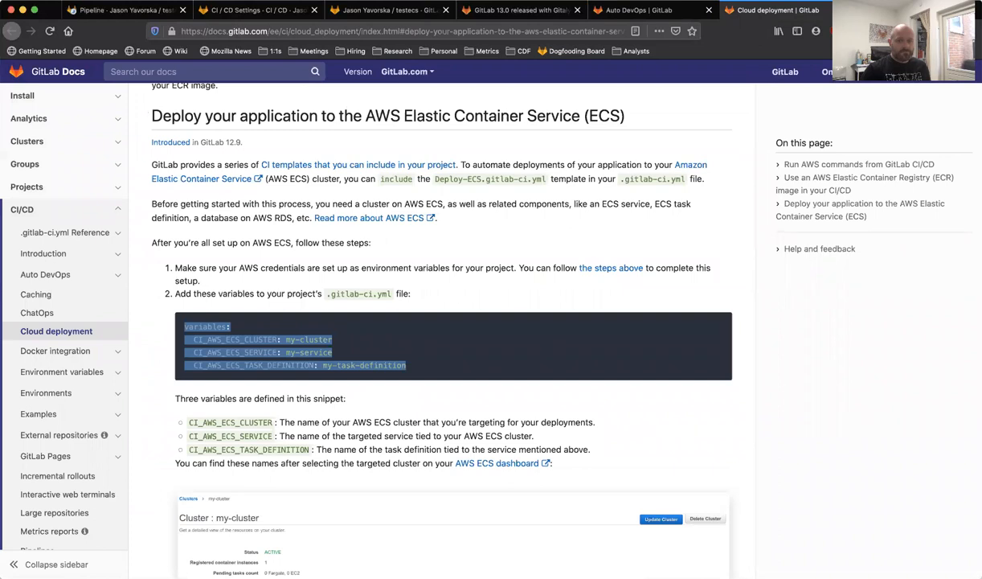
drag(380, 179, 705, 180)
click(705, 181)
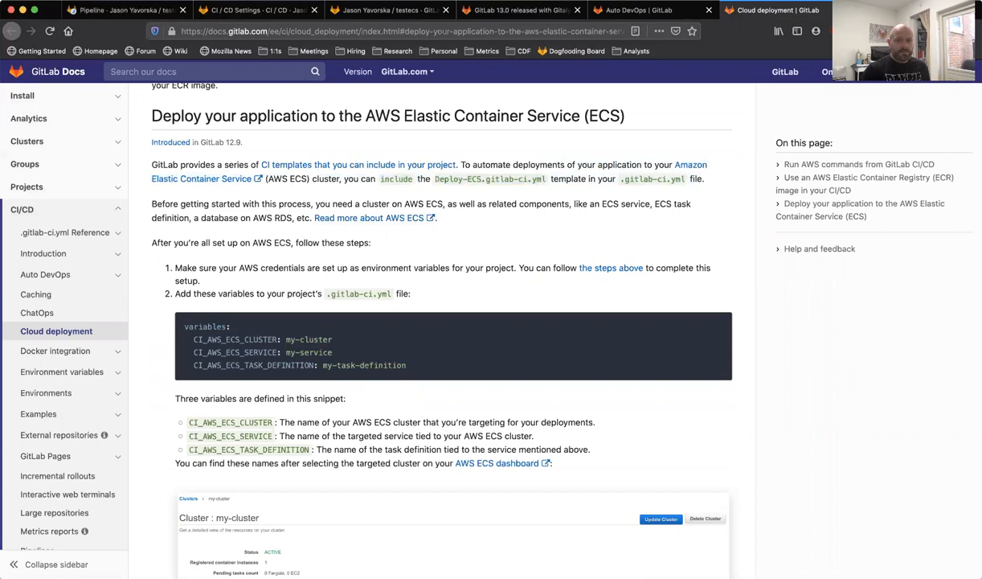
drag(380, 179, 685, 179)
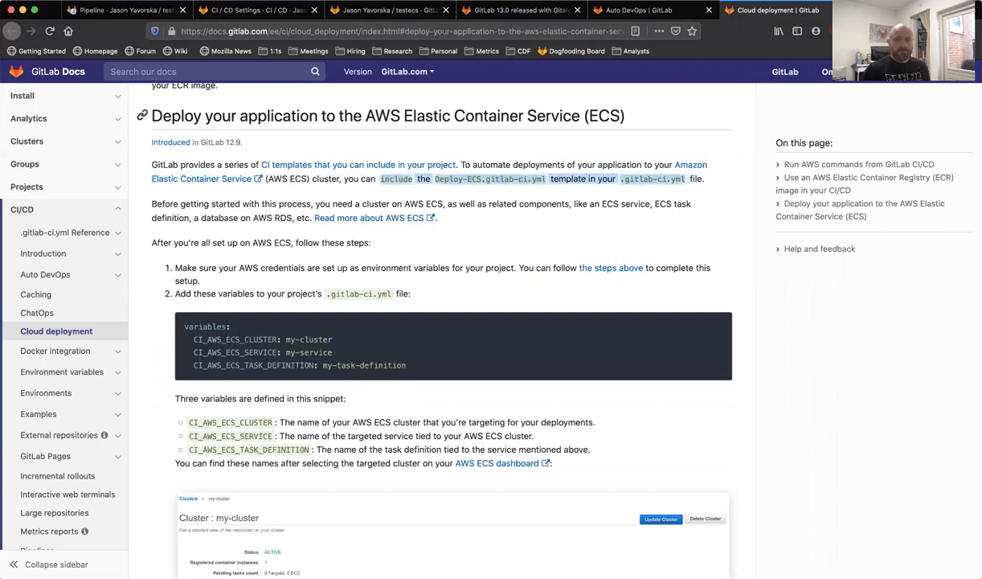
Check the project's CI/CD variables and the release notes, and highlight the Auto DevOps documentation's warning about including the Jobs/Deploy/ECS.gitlab-ci.yml template.
click(255, 9)
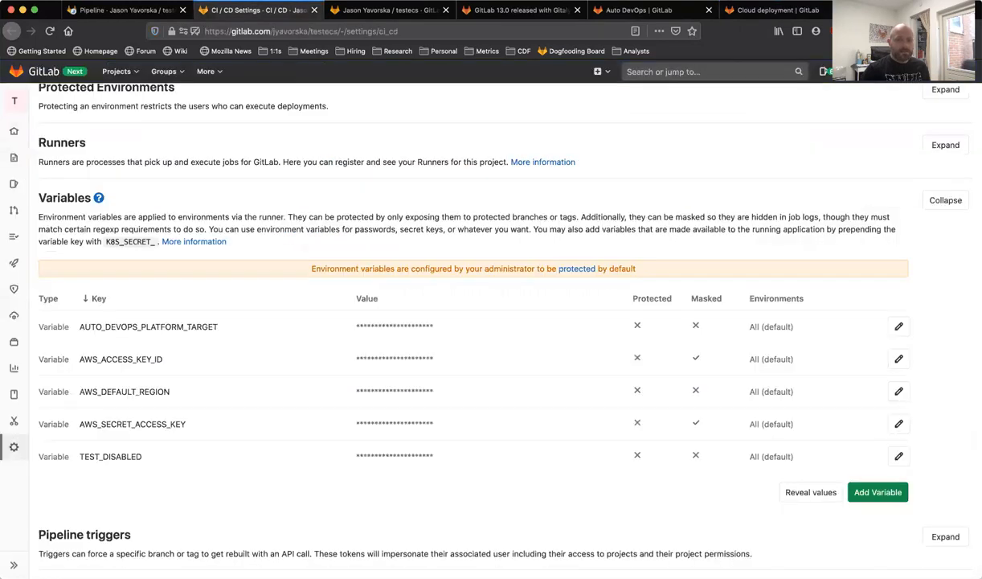
click(389, 10)
click(519, 10)
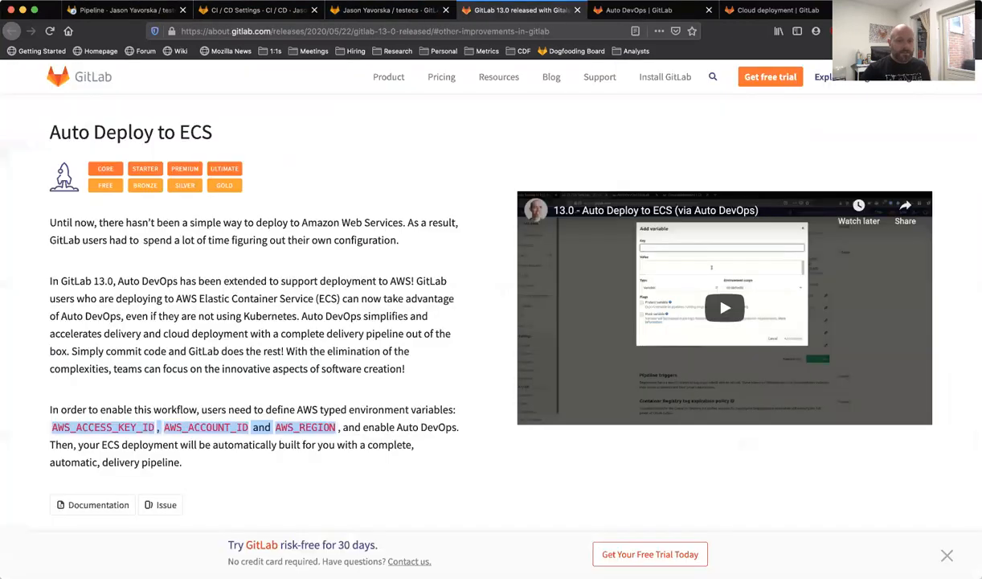
click(640, 11)
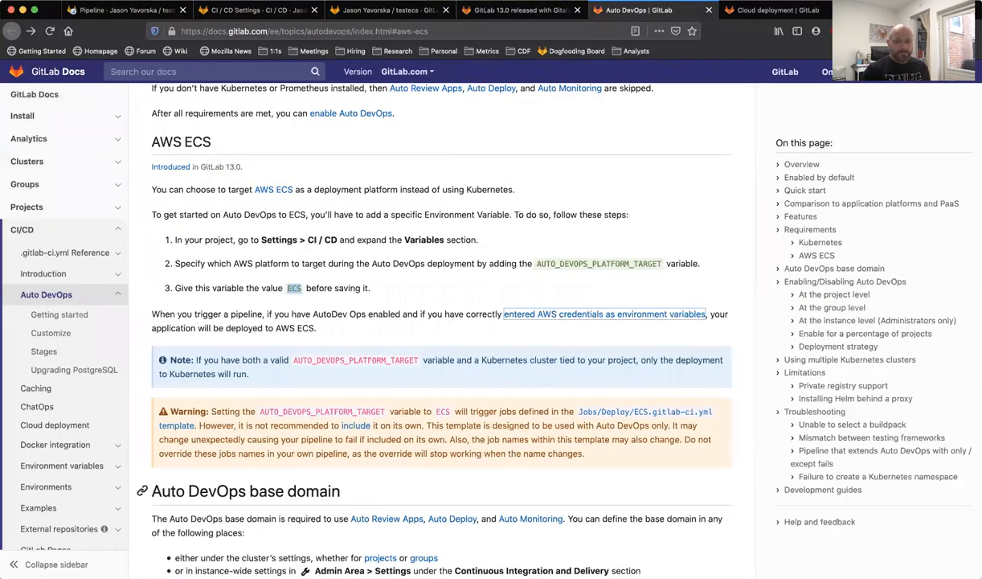
drag(183, 412, 585, 455)
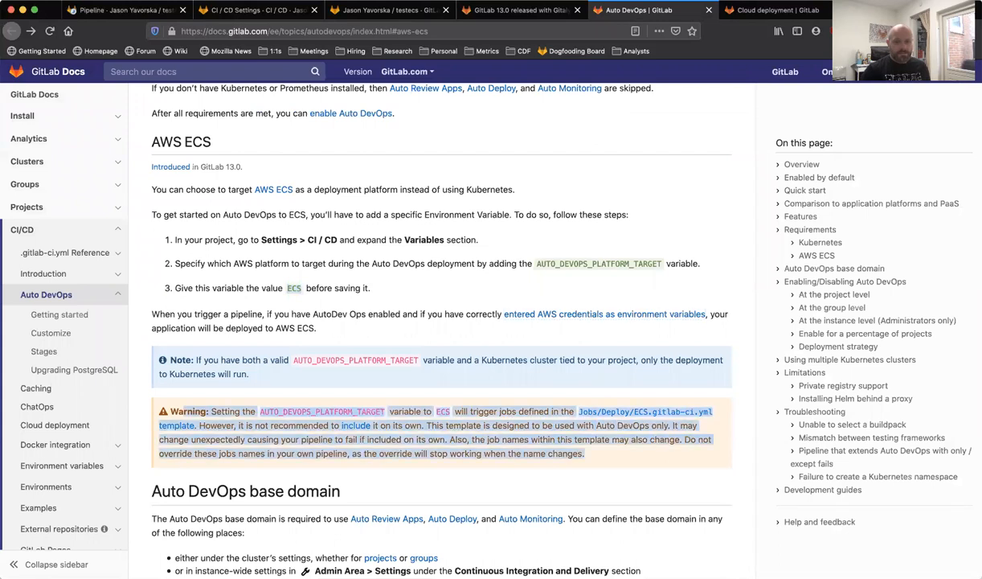
click(593, 455)
Reread the Cloud deployment documentation's ECS section, examining the prerequisites, the three CI_AWS_ECS variables and the cluster dashboard example.
key(ctrl+Tab)
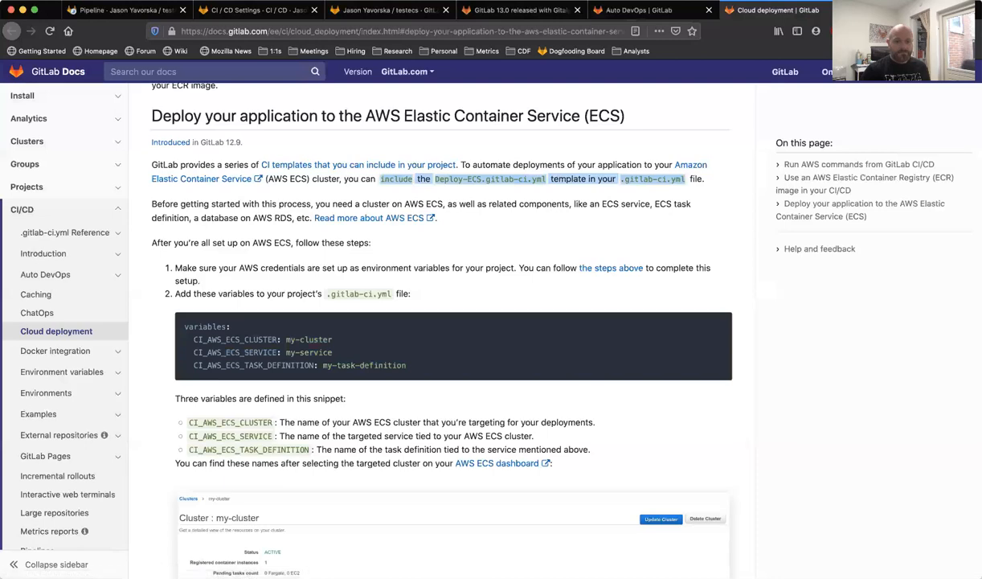
drag(344, 179, 649, 203)
drag(407, 366, 184, 327)
click(184, 327)
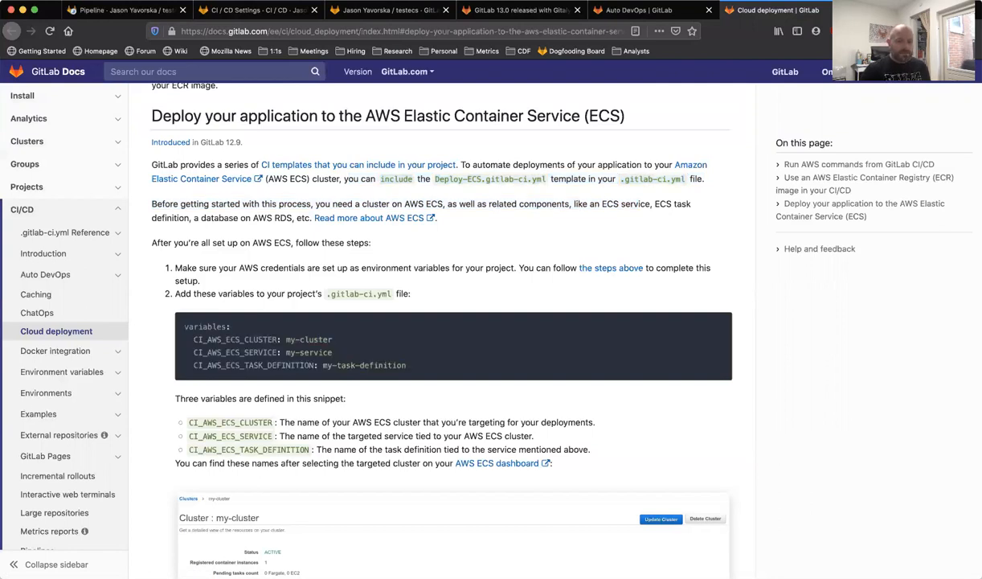
scroll(442, 330, down, 2)
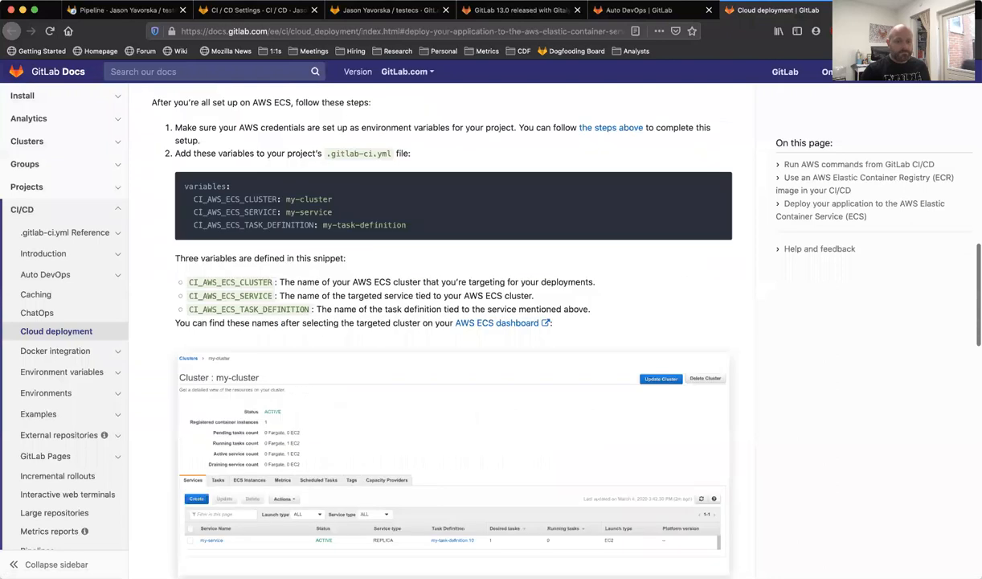
scroll(442, 329, up, 2)
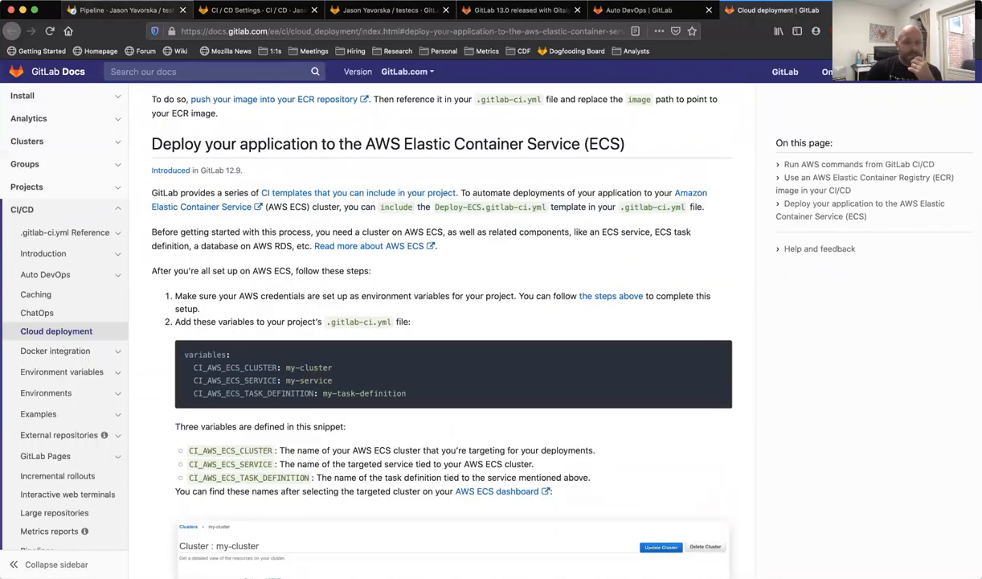
Start a new project CI/CD variable with the key CI_AWS_ECS_CLUSTER copied from the Cloud deployment documentation, without a leading space.
click(213, 10)
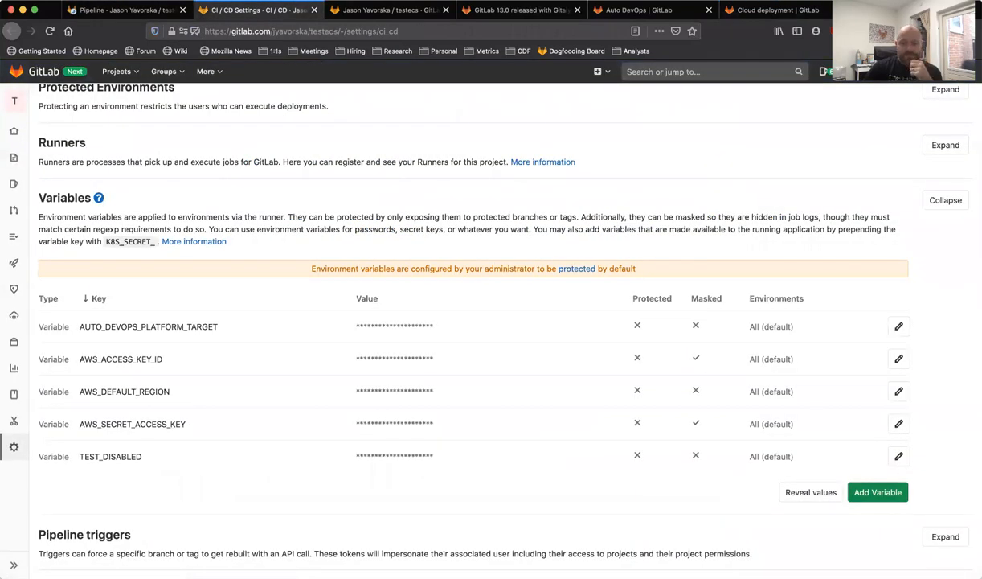
click(872, 492)
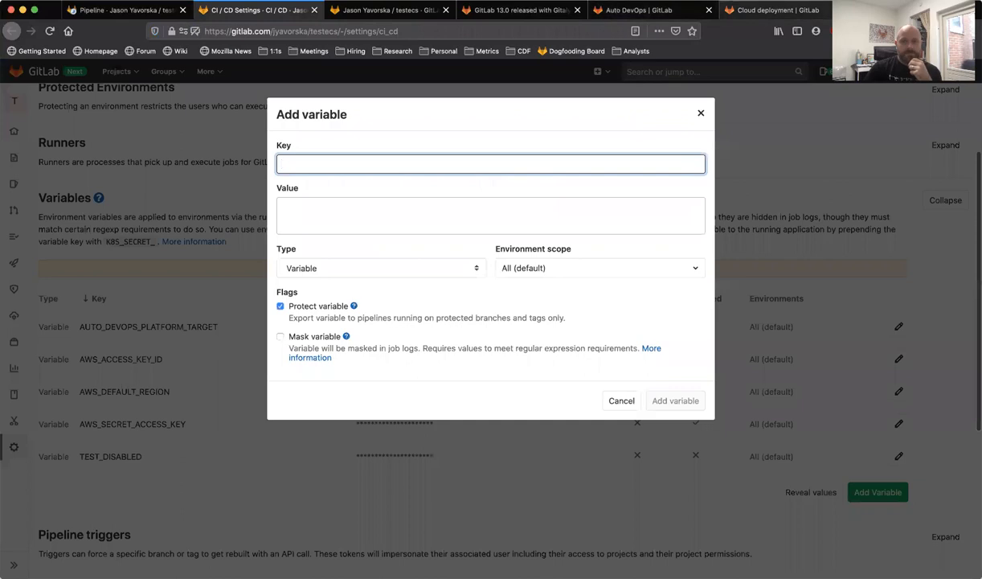
click(777, 10)
drag(184, 381, 277, 368)
key(super+c)
click(256, 11)
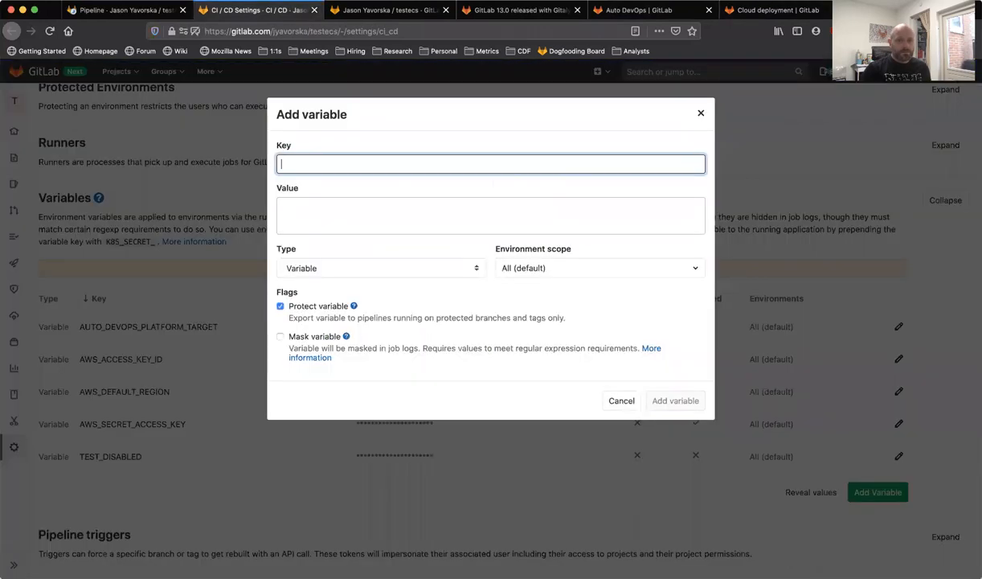
key(super+v)
key(Tab)
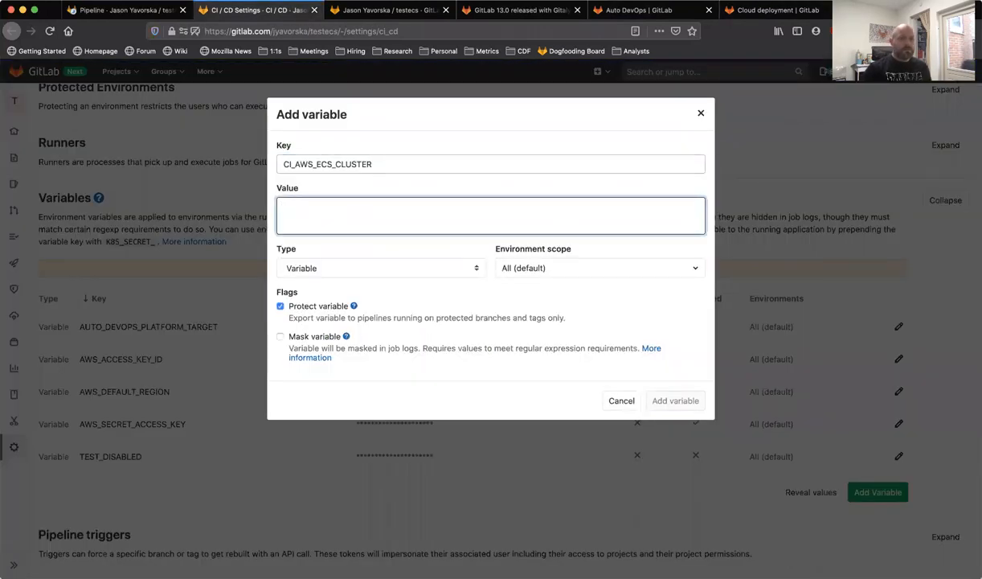
key(shift+Tab)
key(Left)
key(Delete)
key(Tab)
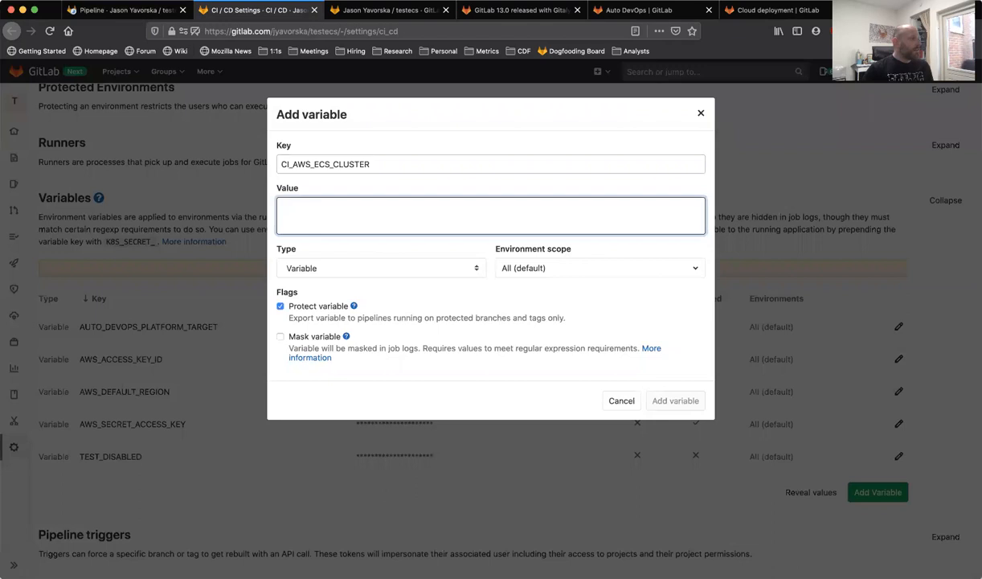
Give the CI_AWS_ECS_CLUSTER variable the value testcluster, turn off its protection and add it to the project.
text(testcluster)
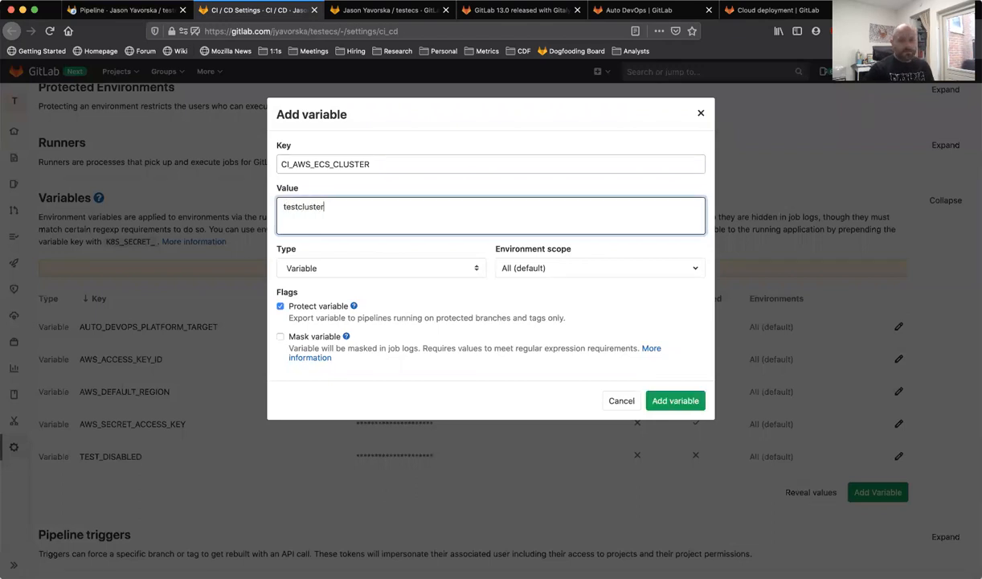
click(280, 306)
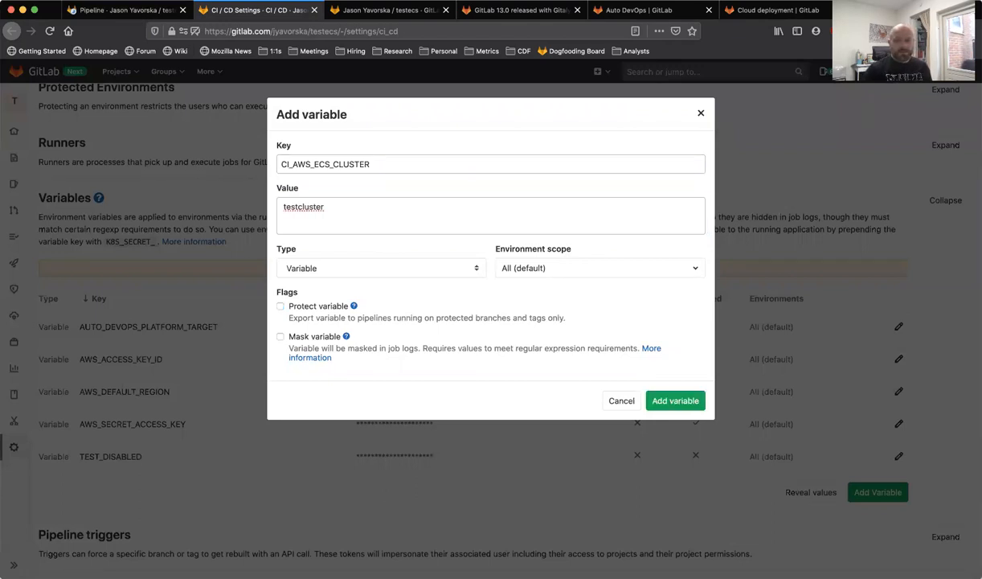
click(675, 400)
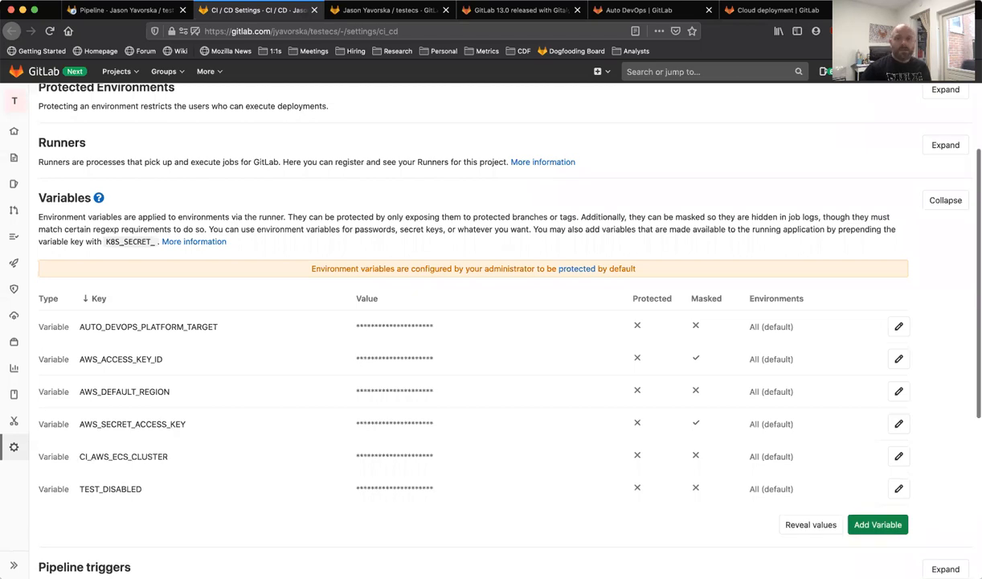
Add an unprotected CI/CD variable CI_AWS_ECS_SERVICE, its key copied from the Cloud deployment documentation, with the value my-service.
click(771, 10)
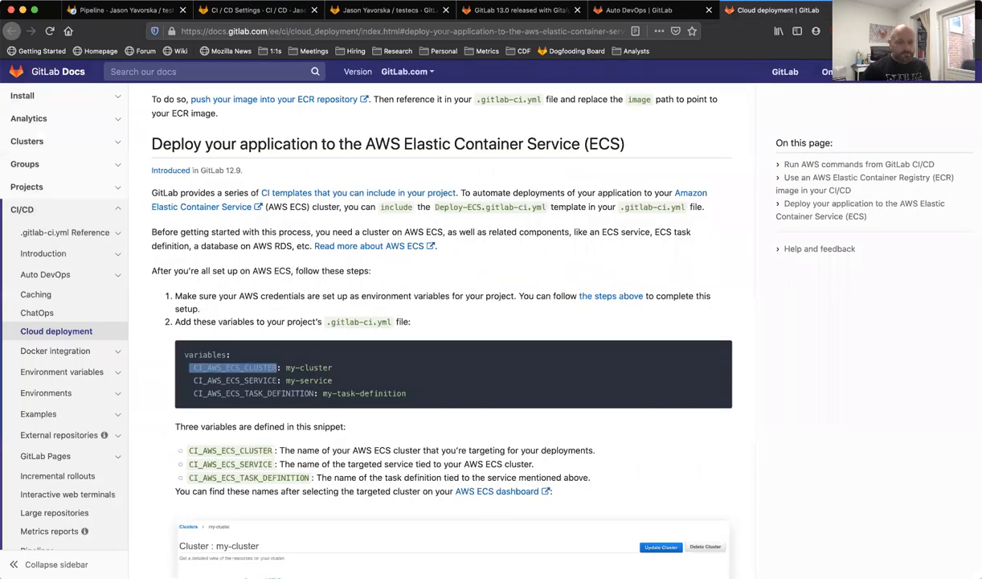
drag(278, 380, 194, 380)
key(super+c)
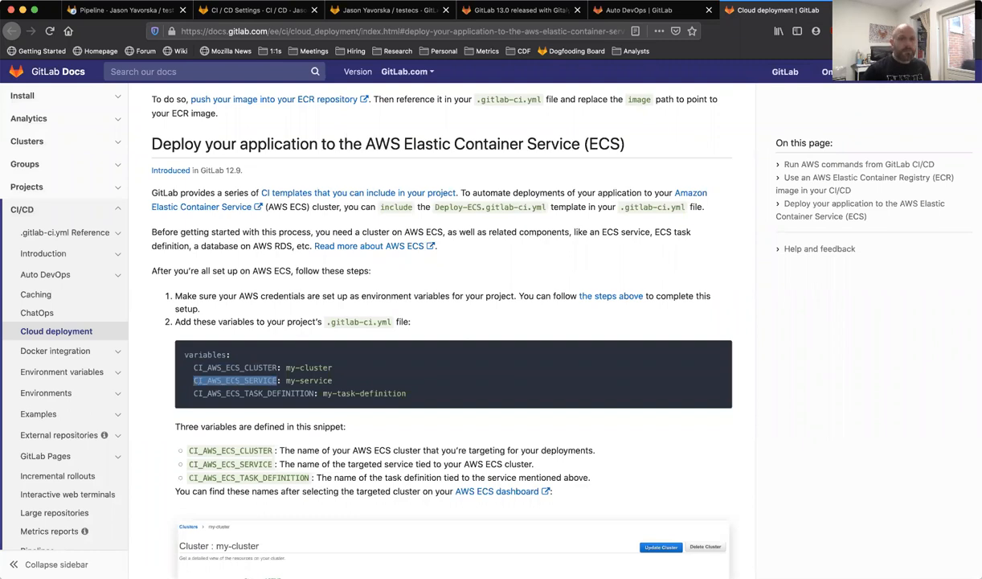
click(257, 11)
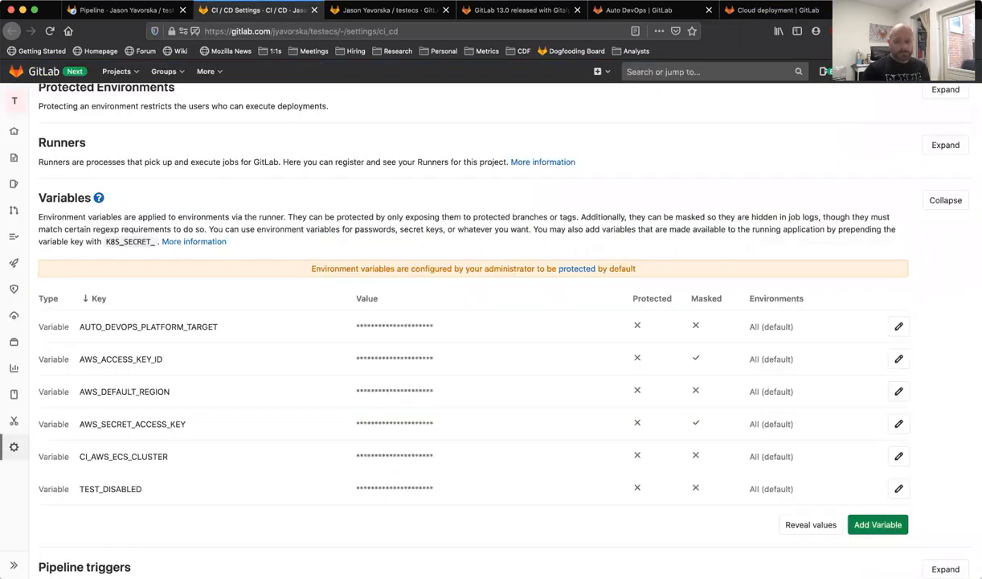
click(877, 524)
key(super+v)
key(Tab)
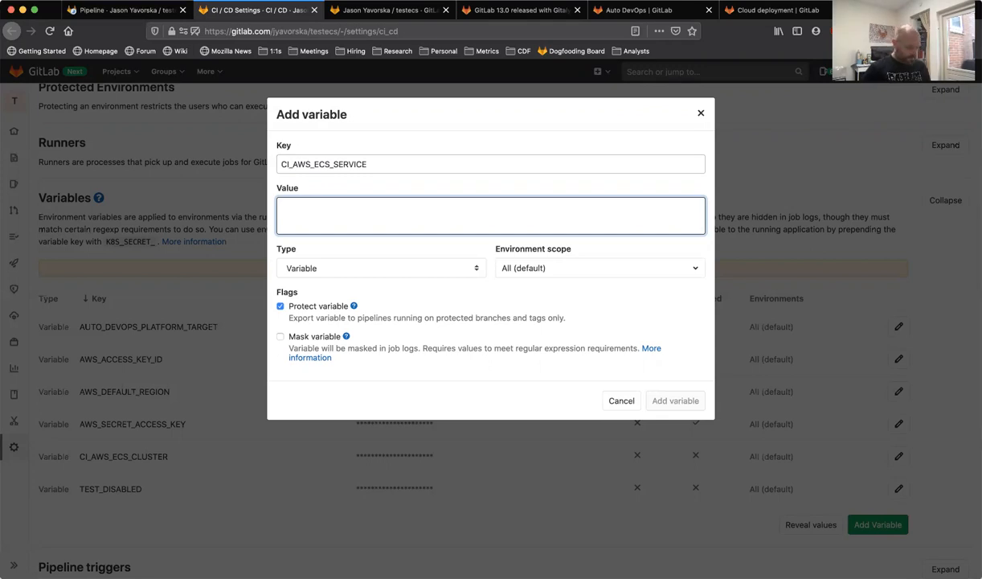
text(my-service)
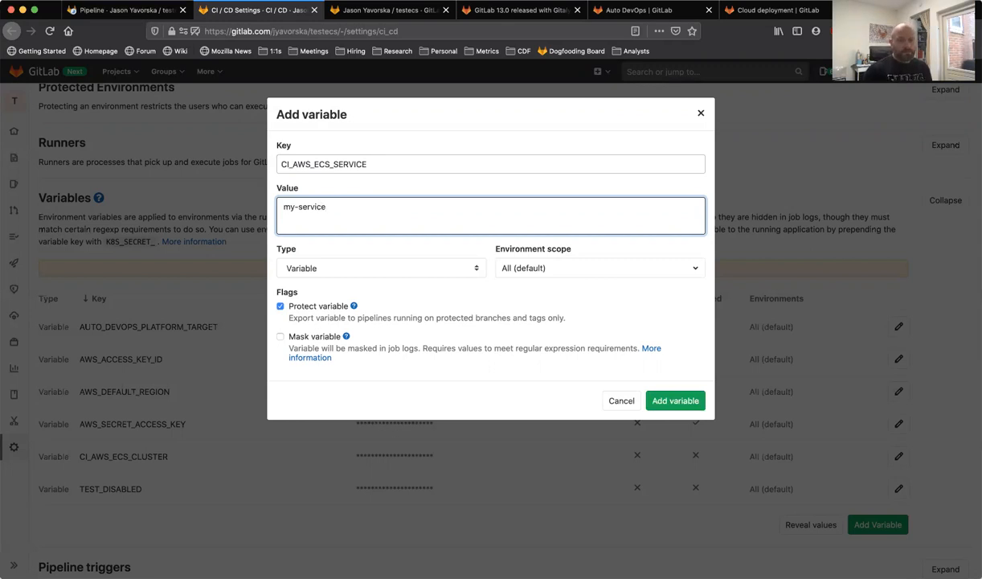
click(280, 306)
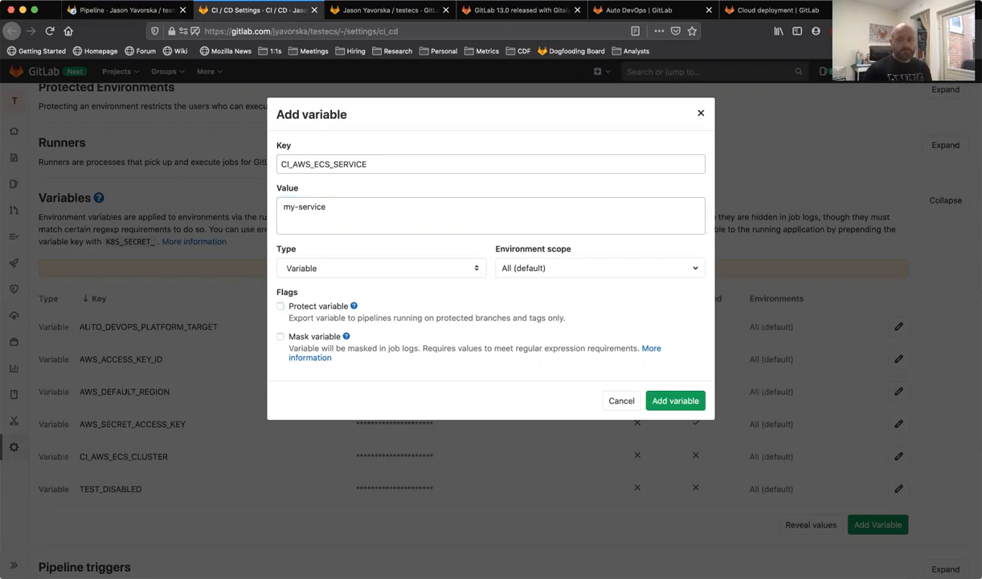
click(675, 400)
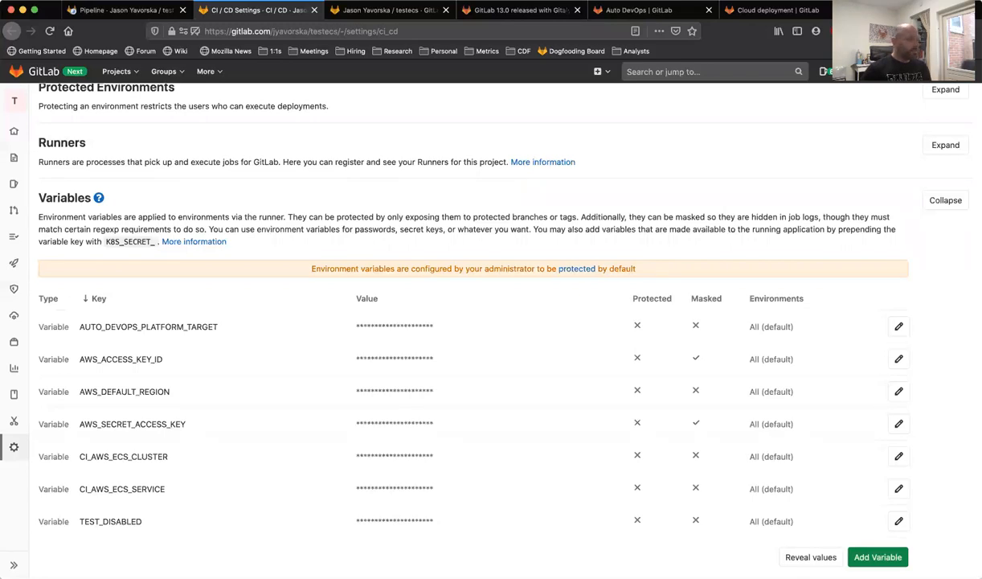
Add an unprotected CI/CD variable CI_AWS_ECS_TASK_DEFINITION, its key copied from the Cloud deployment documentation, with the value my-task-definition.
click(381, 10)
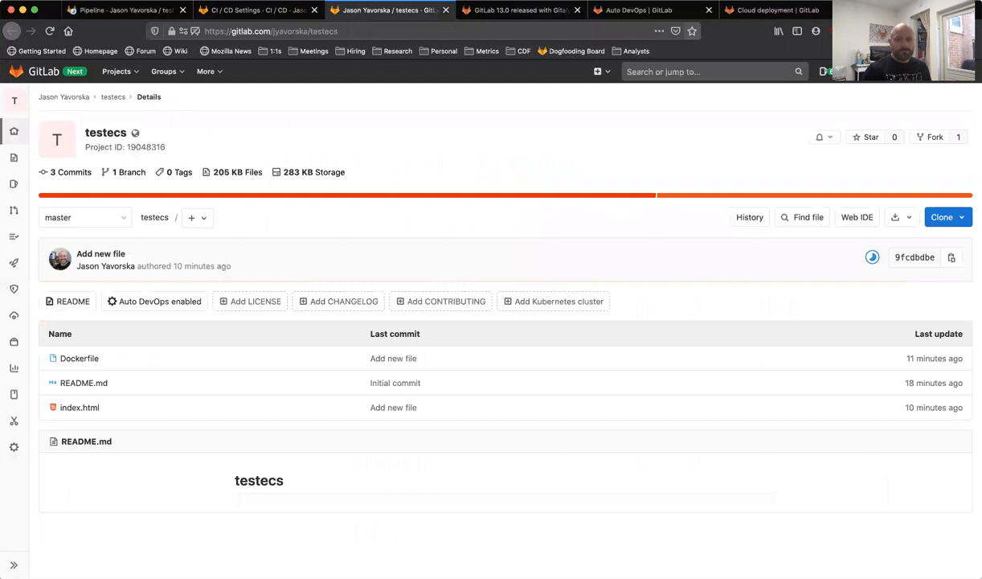
click(766, 10)
drag(314, 394, 194, 394)
key(super+c)
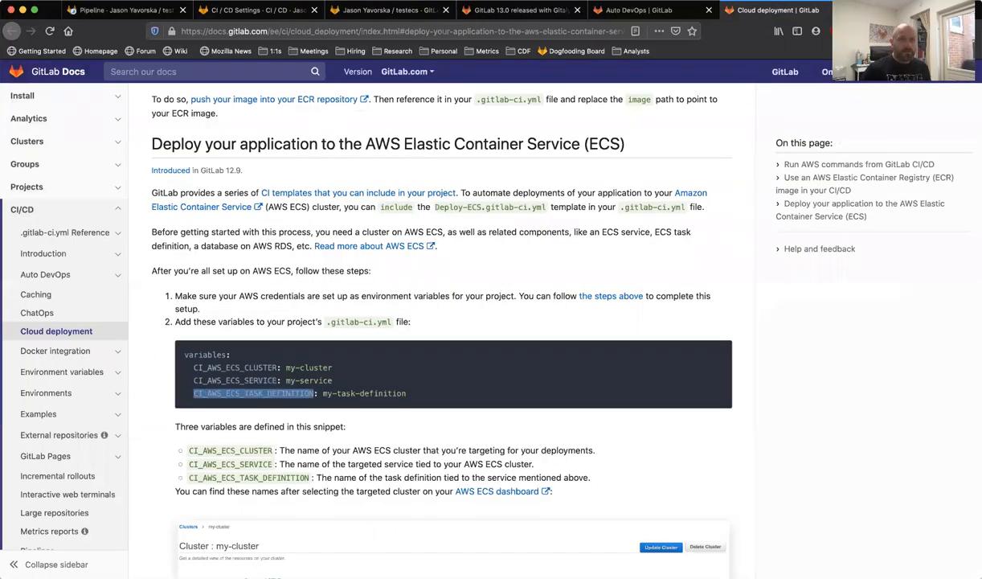
click(255, 11)
click(877, 557)
key(super+v)
key(Tab)
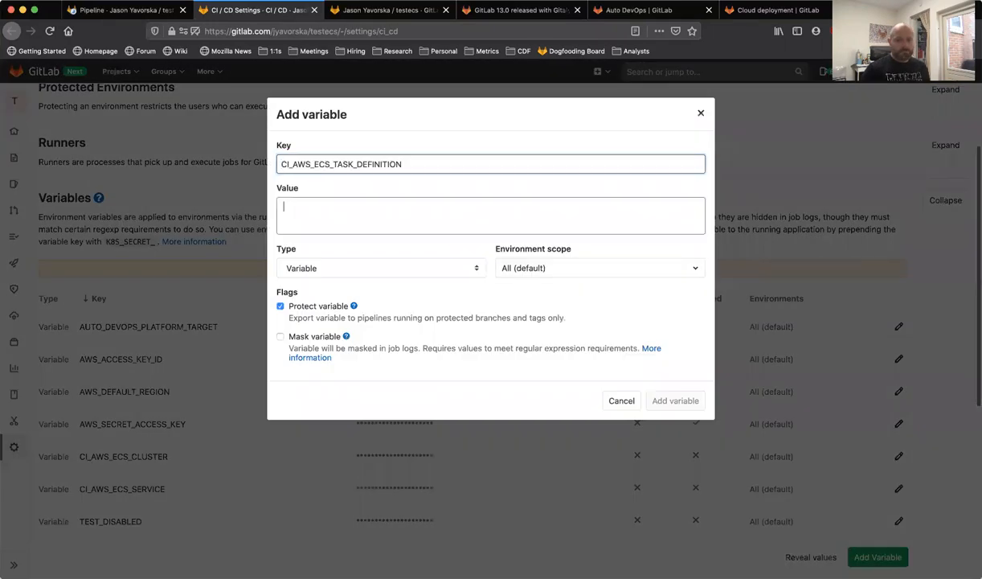
text(my-task-definition)
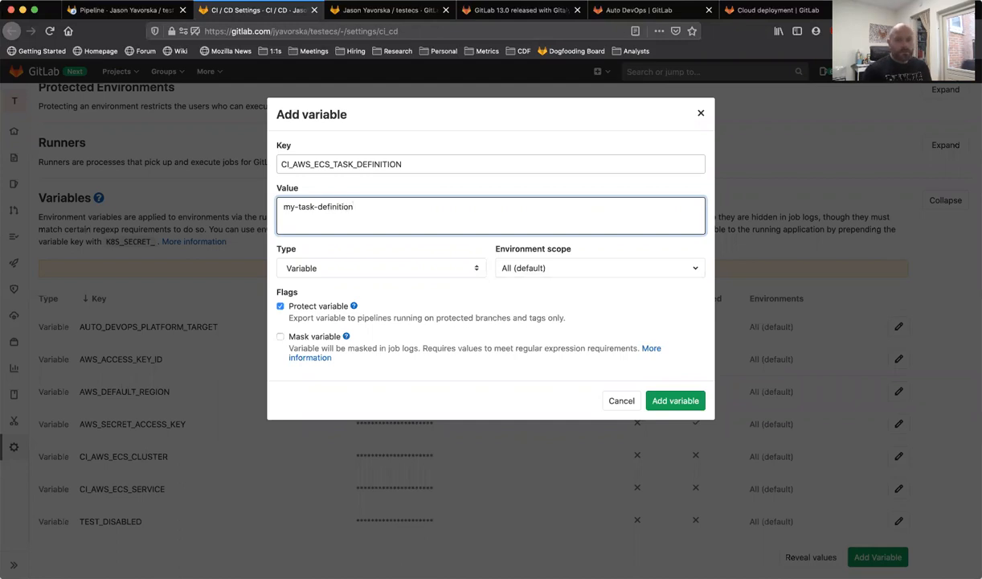
click(280, 306)
click(675, 400)
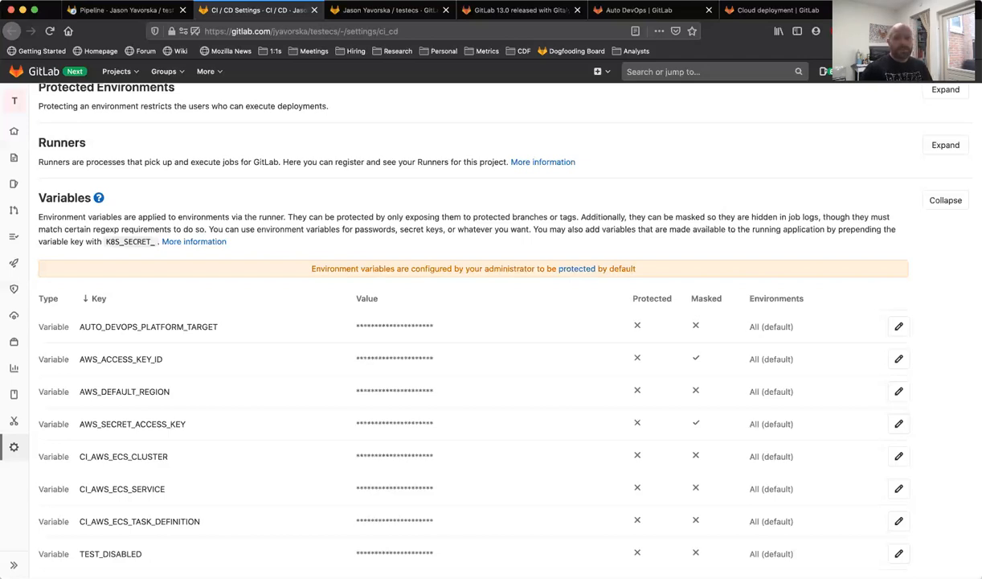
Open the testecs project's Container Registry and copy the image path of its master image repository.
scroll(482, 337, down, 2)
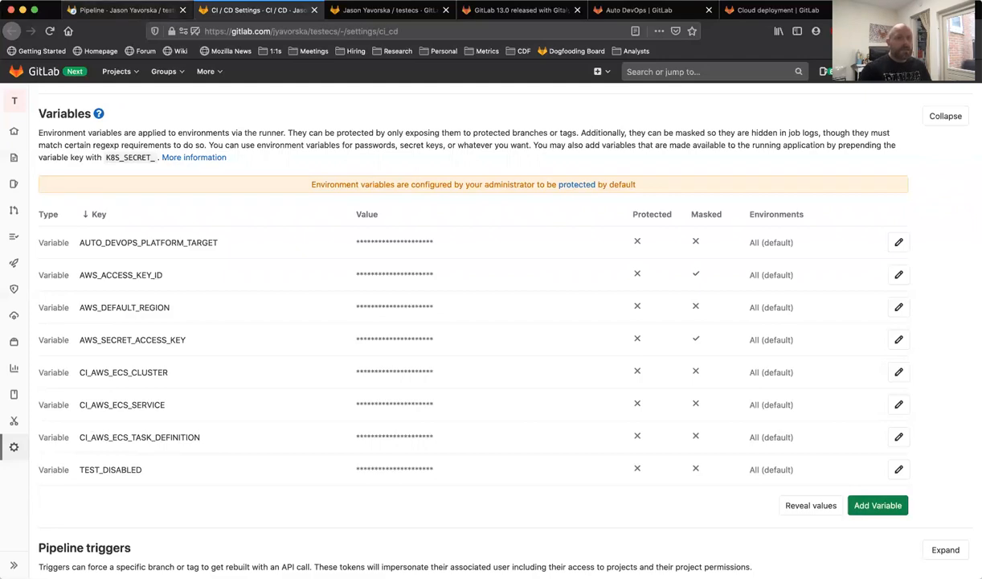
click(125, 10)
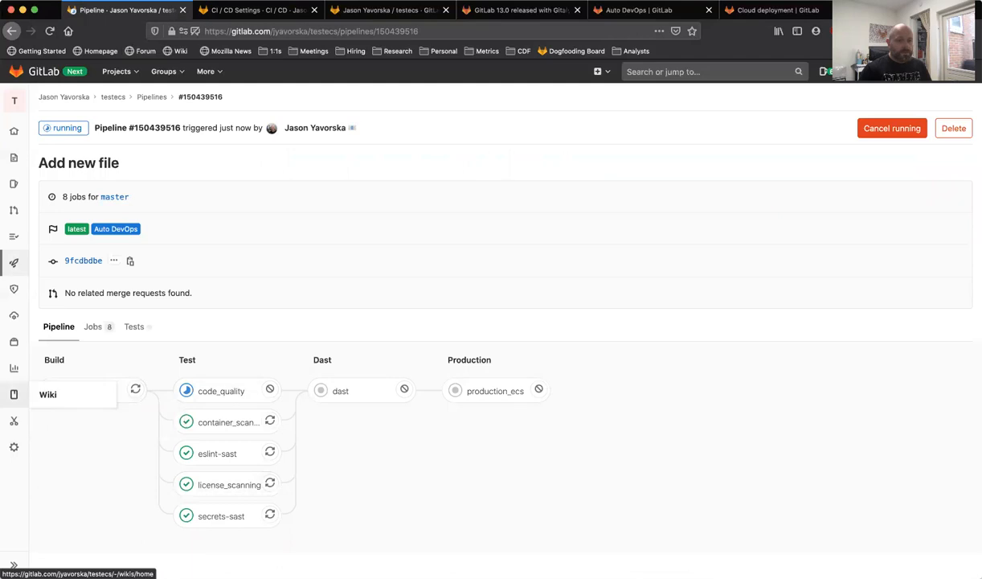
mouse_move(14, 343)
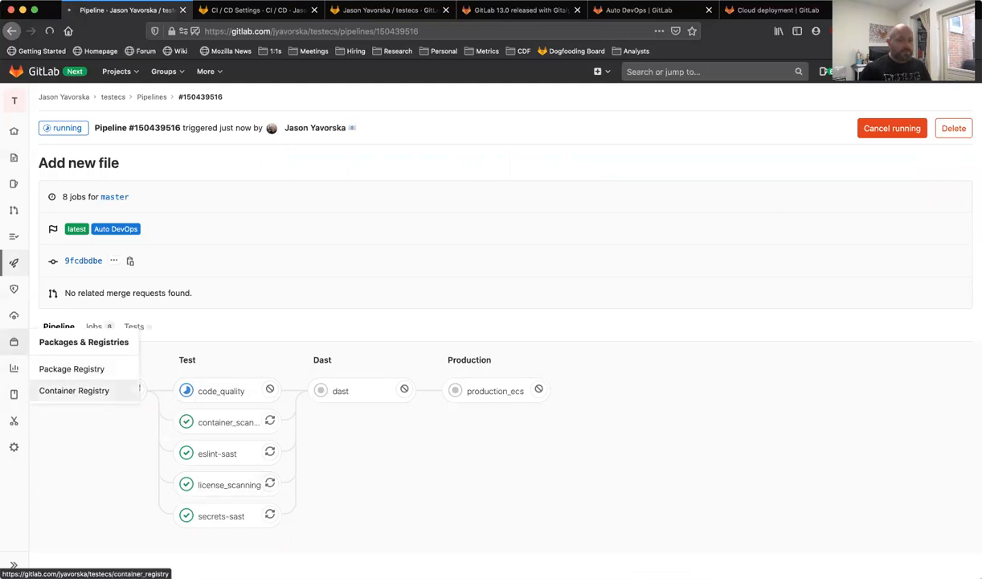
click(73, 391)
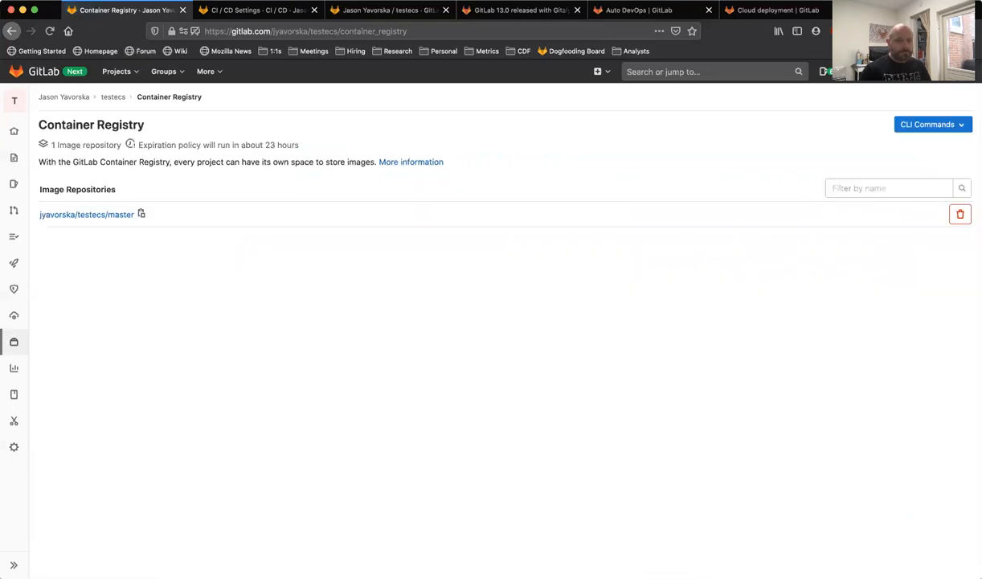
right_click(113, 212)
click(159, 301)
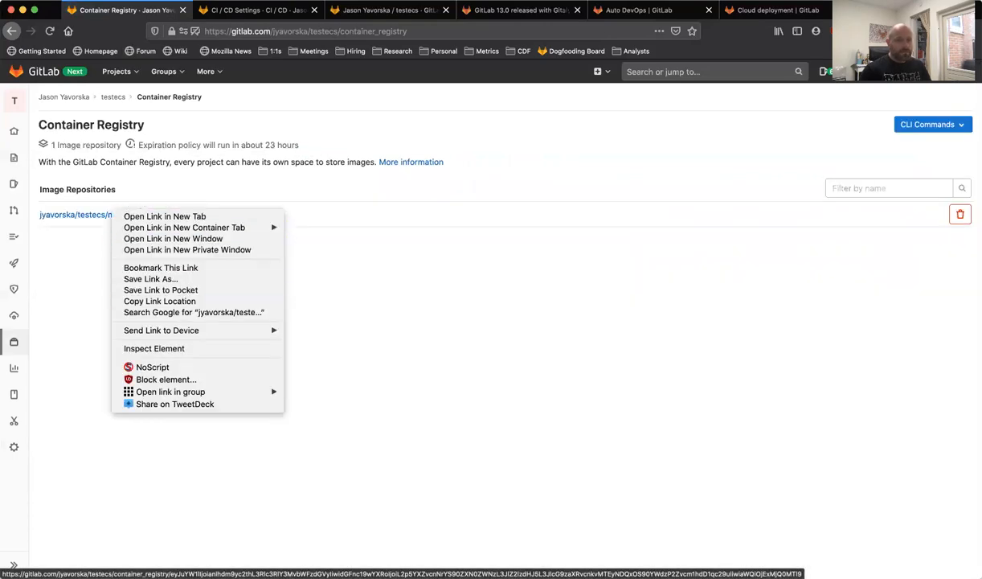
click(140, 214)
mouse_move(14, 157)
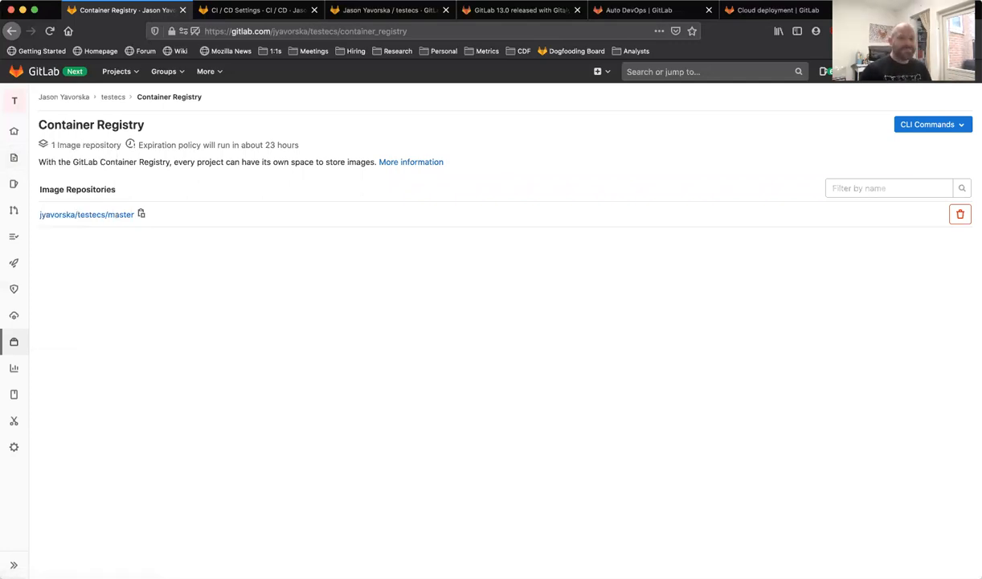
mouse_move(14, 289)
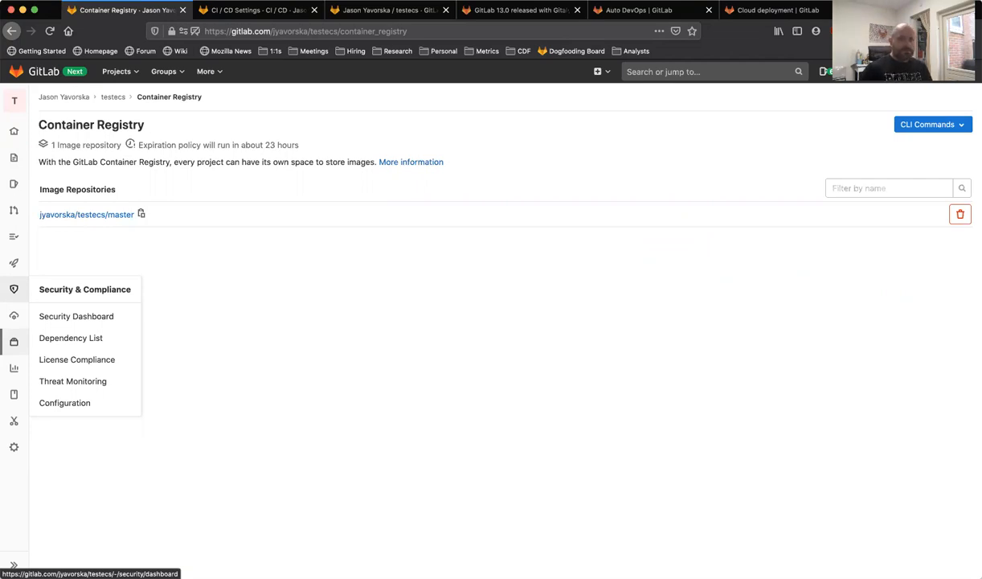
Open the running Auto DevOps pipeline from the project's pipelines list and view its production_ecs job log.
click(771, 10)
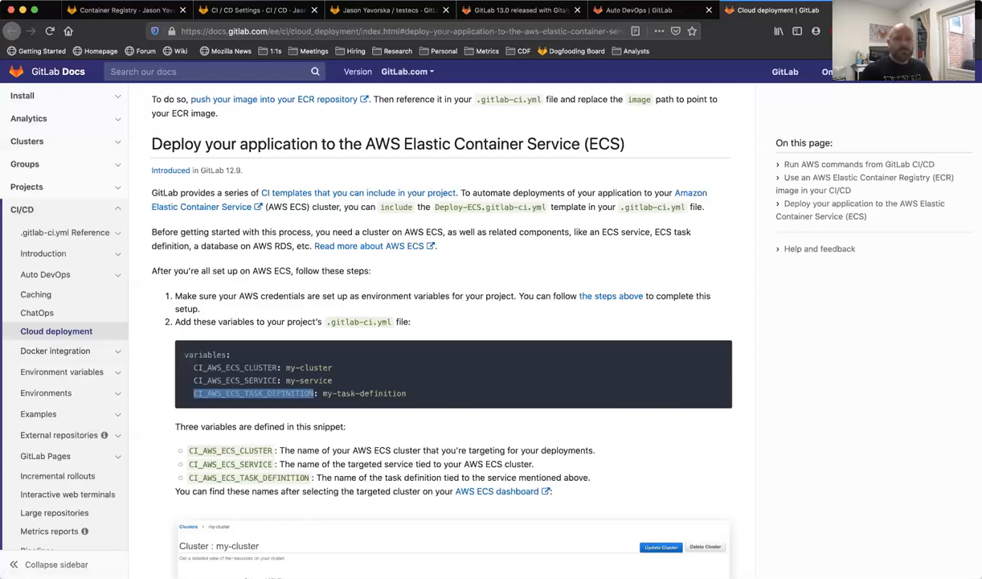
click(252, 11)
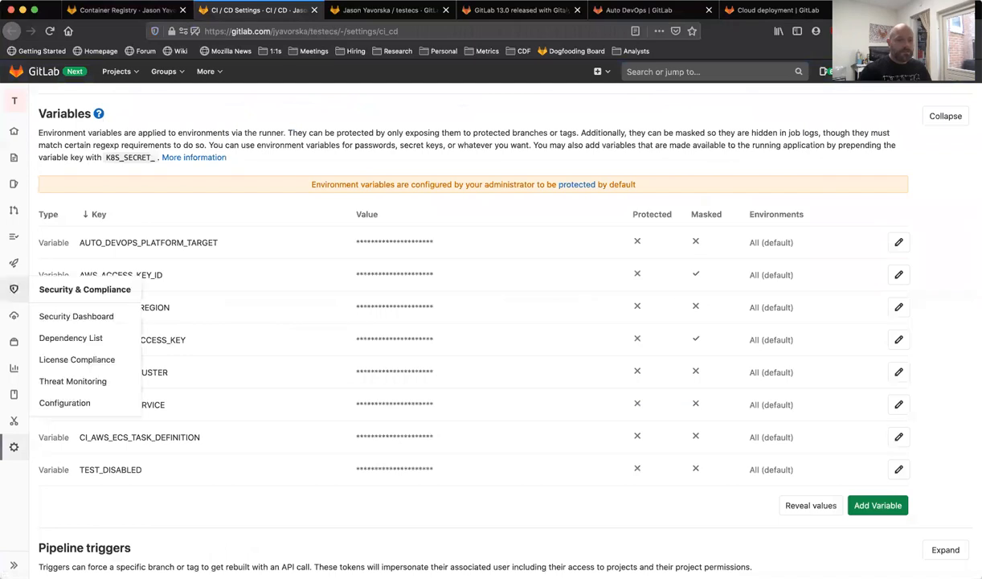
click(48, 277)
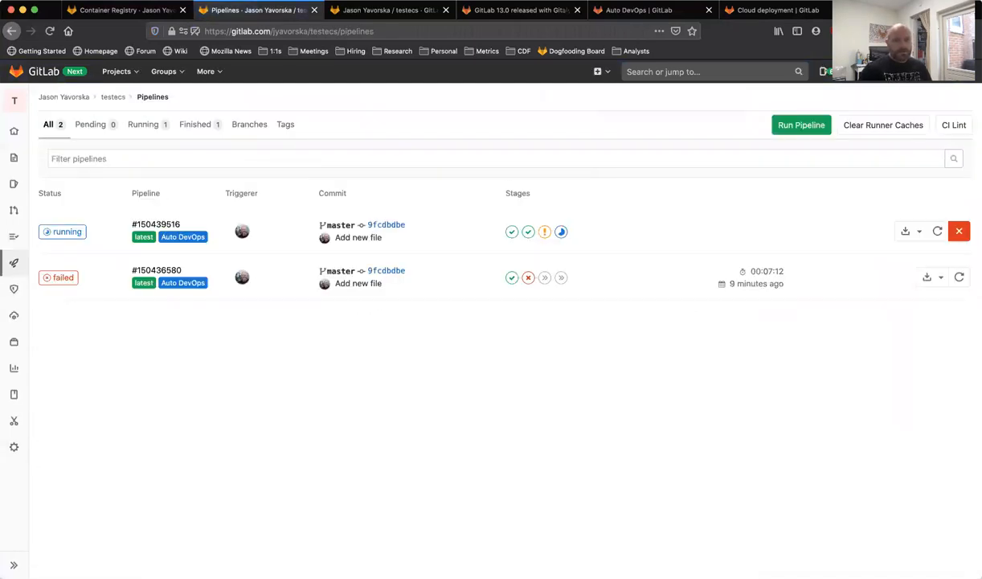
click(63, 232)
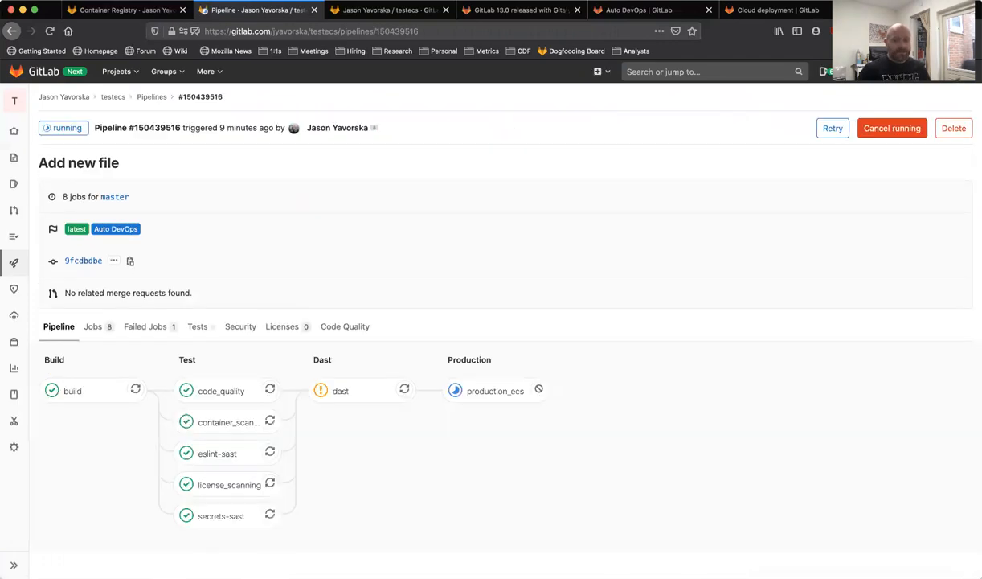
click(493, 390)
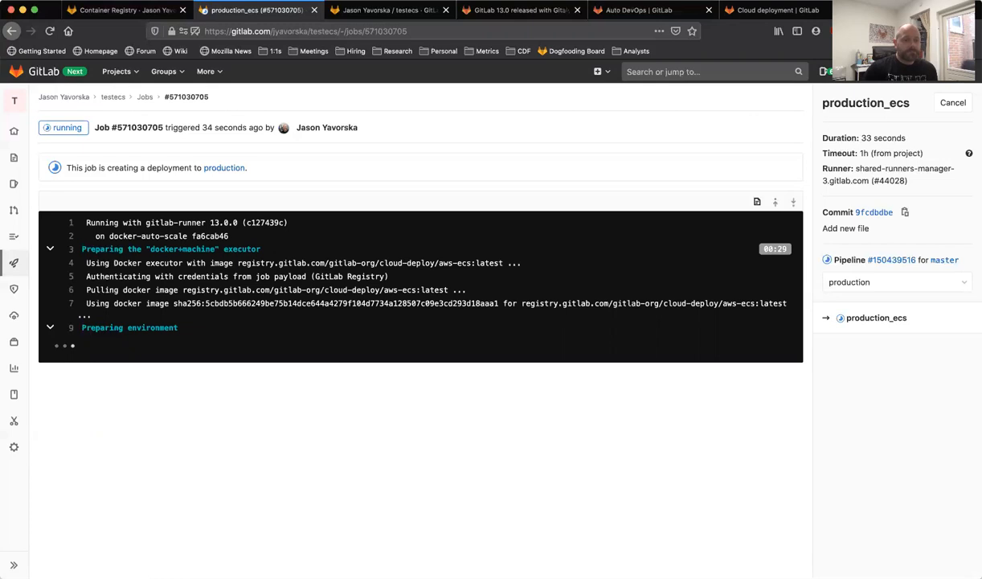
Run a new pipeline for the testecs project and return to the pipelines list.
click(57, 275)
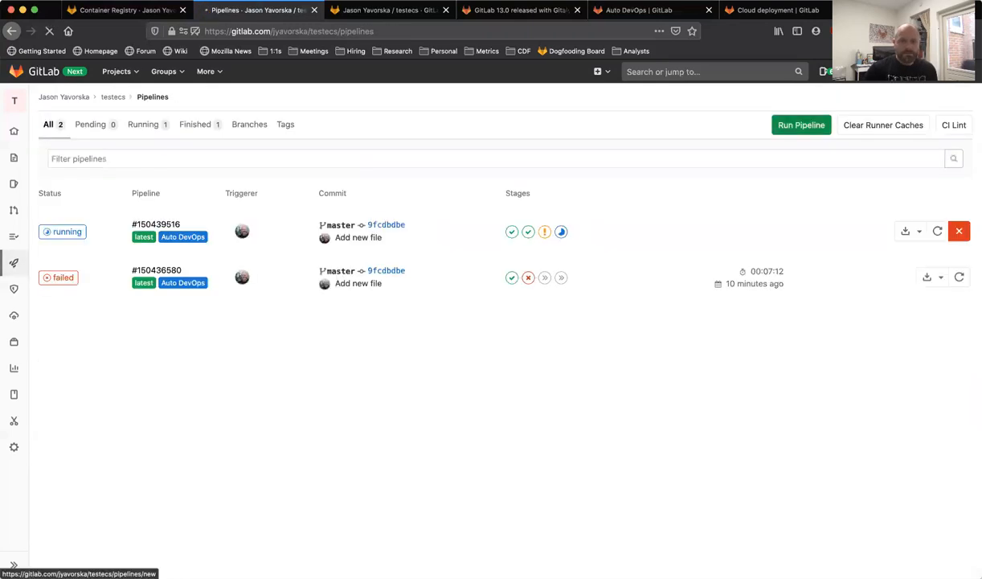
click(801, 125)
click(77, 315)
mouse_move(13, 262)
click(56, 290)
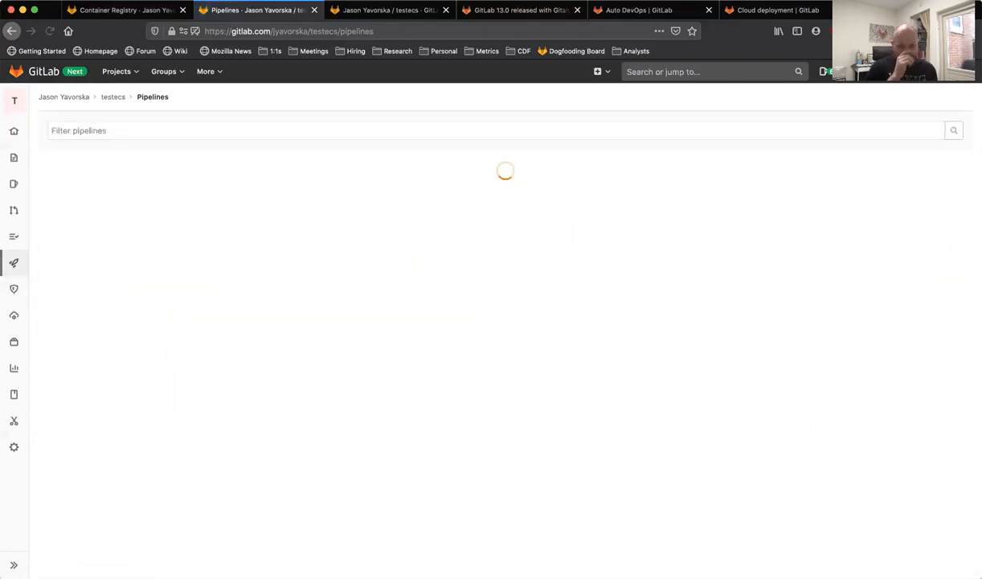
Open the production_ecs job of the previous pipeline and examine the script output in its log.
click(561, 277)
click(546, 304)
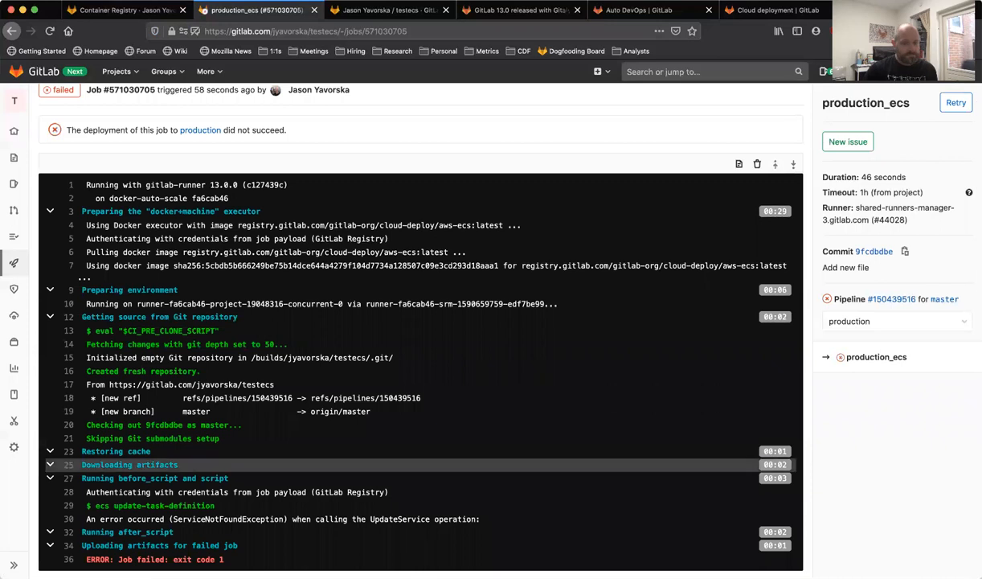
drag(482, 518, 83, 492)
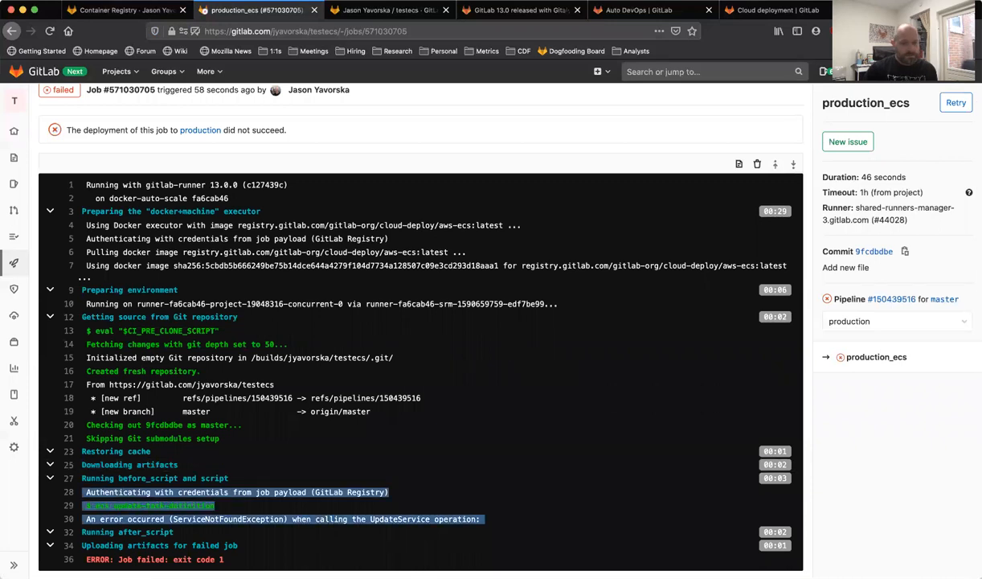
click(190, 506)
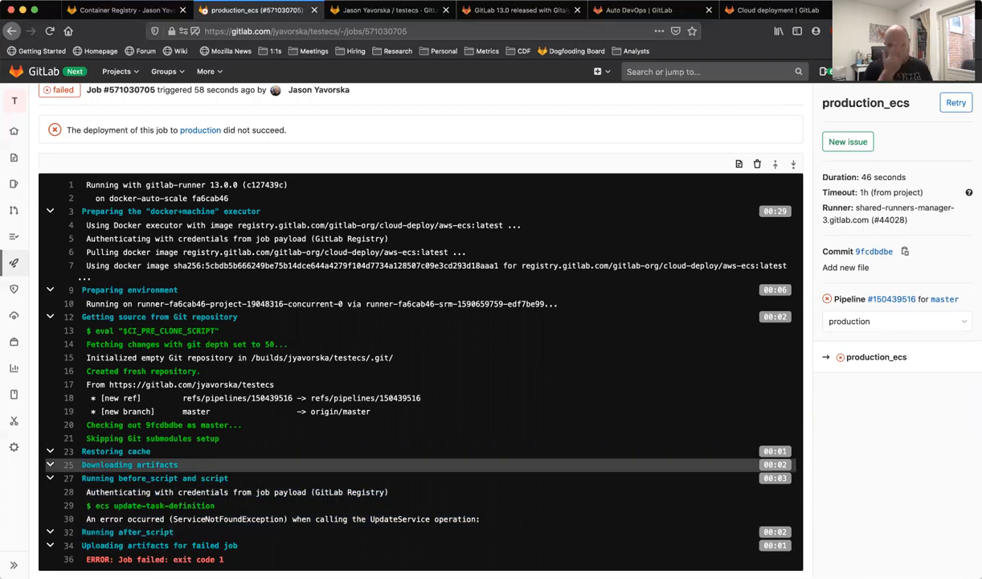
Show the variables in the project's CI/CD settings and check the value of CI_AWS_ECS_TASK_DEFINITION, closing it without saving.
mouse_move(13, 341)
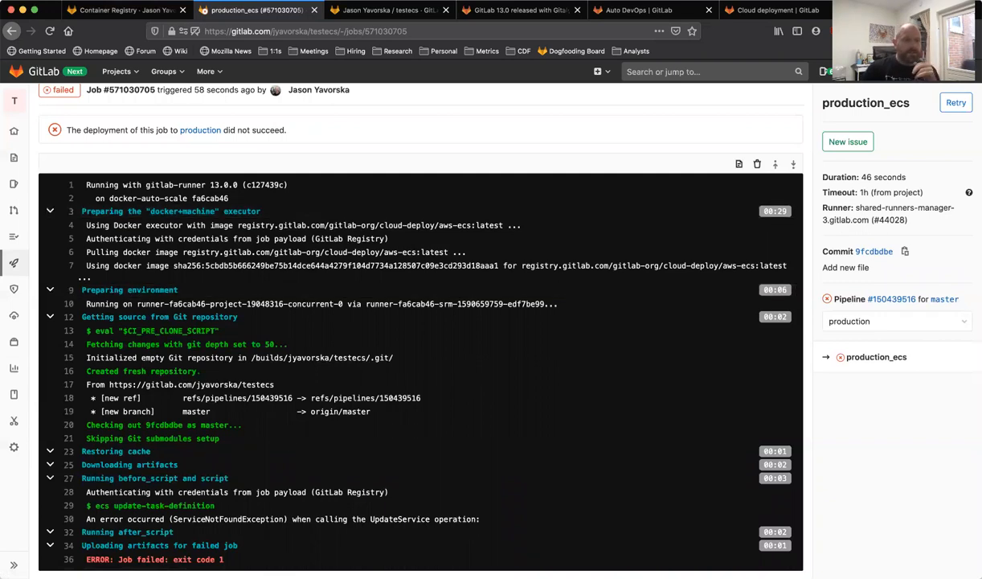
mouse_move(14, 130)
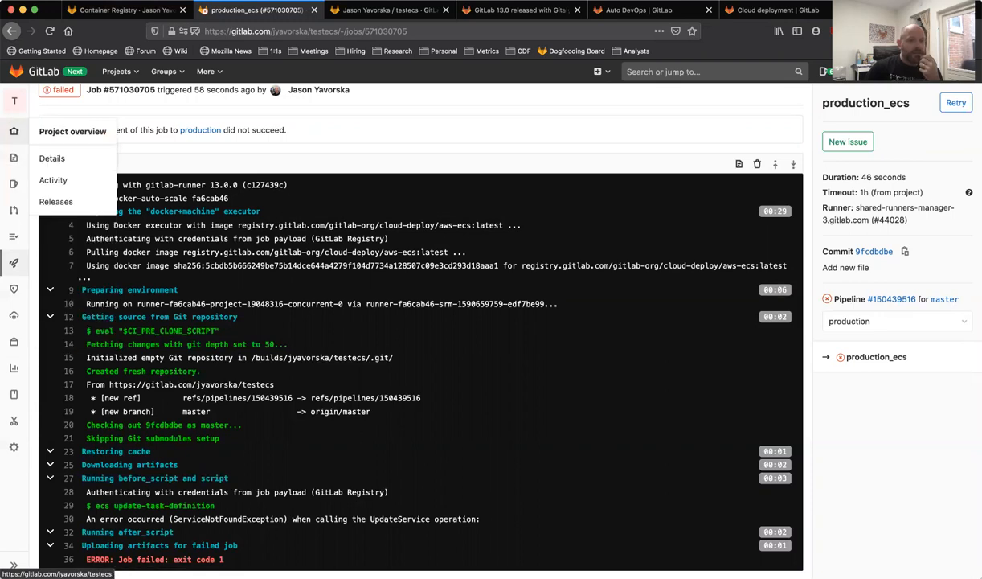
mouse_move(14, 368)
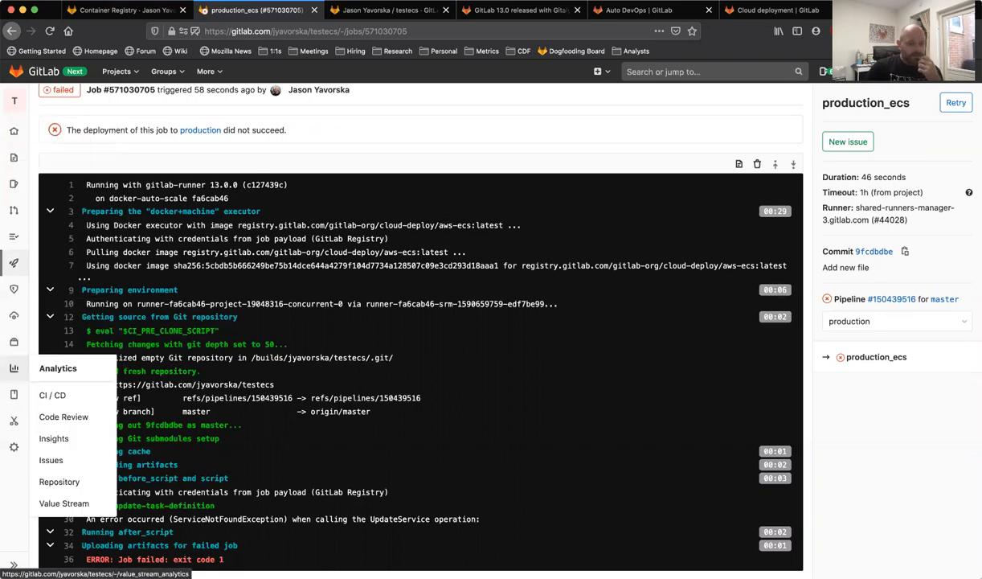
mouse_move(14, 447)
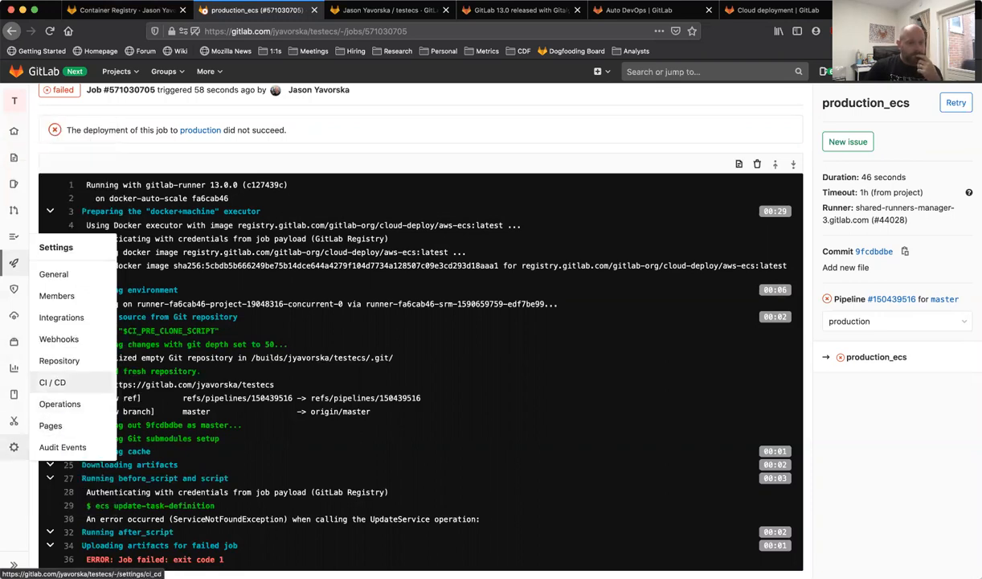
click(52, 382)
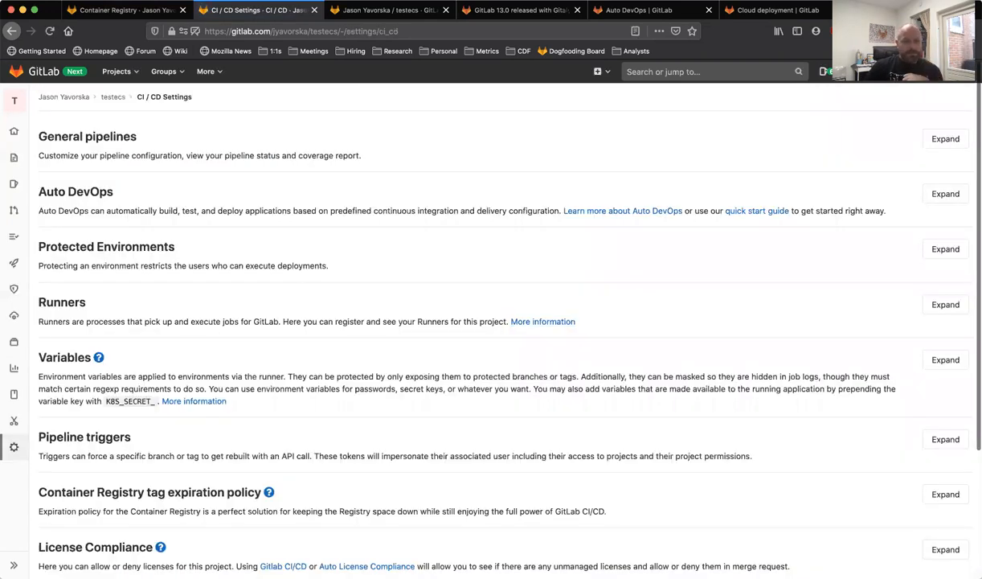
click(945, 359)
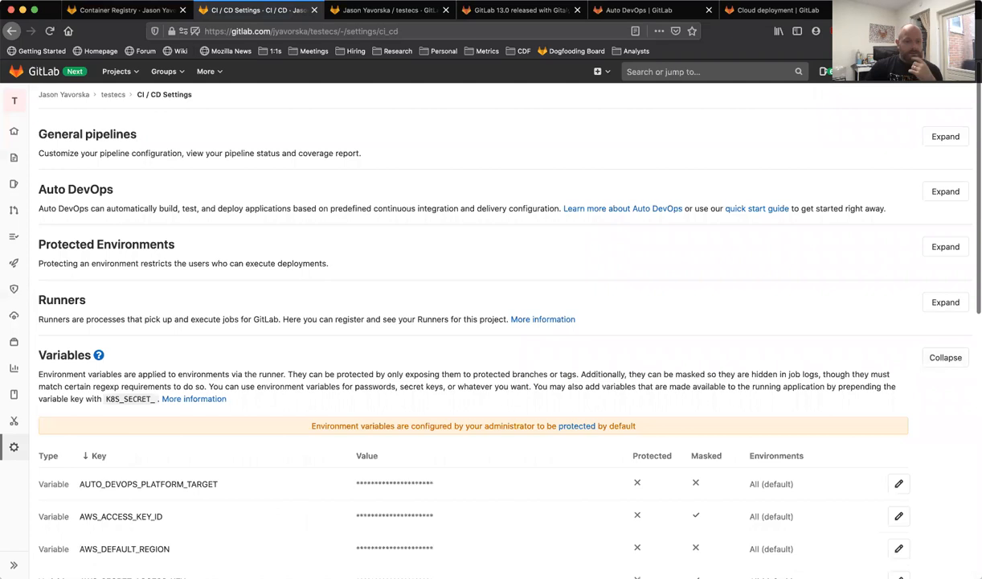
scroll(924, 359, down, 5)
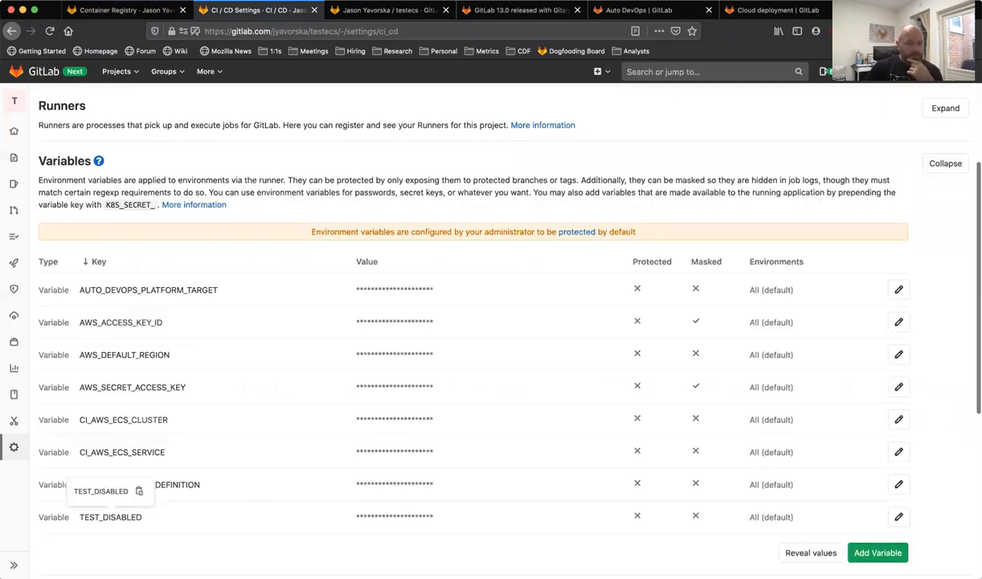
click(898, 484)
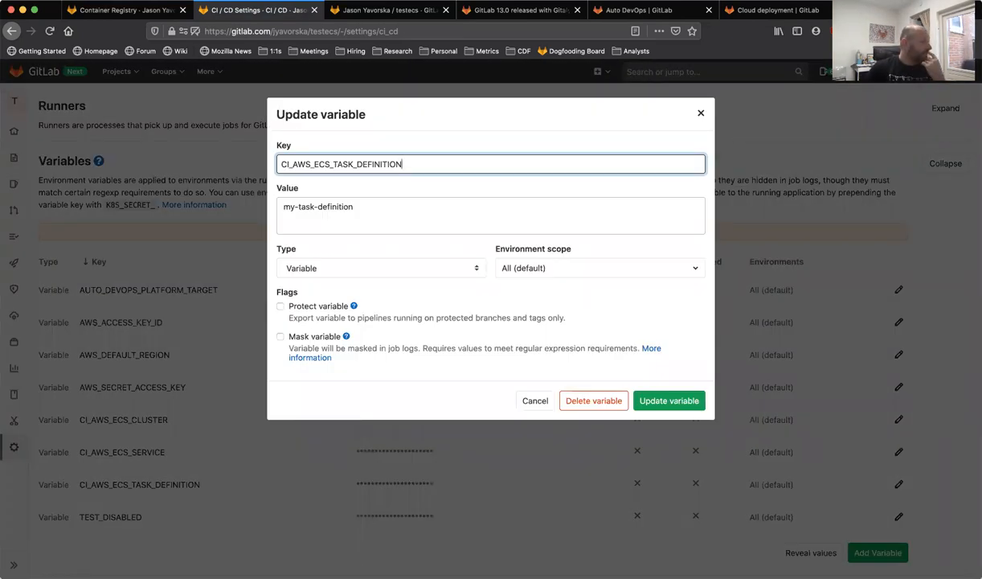
click(353, 207)
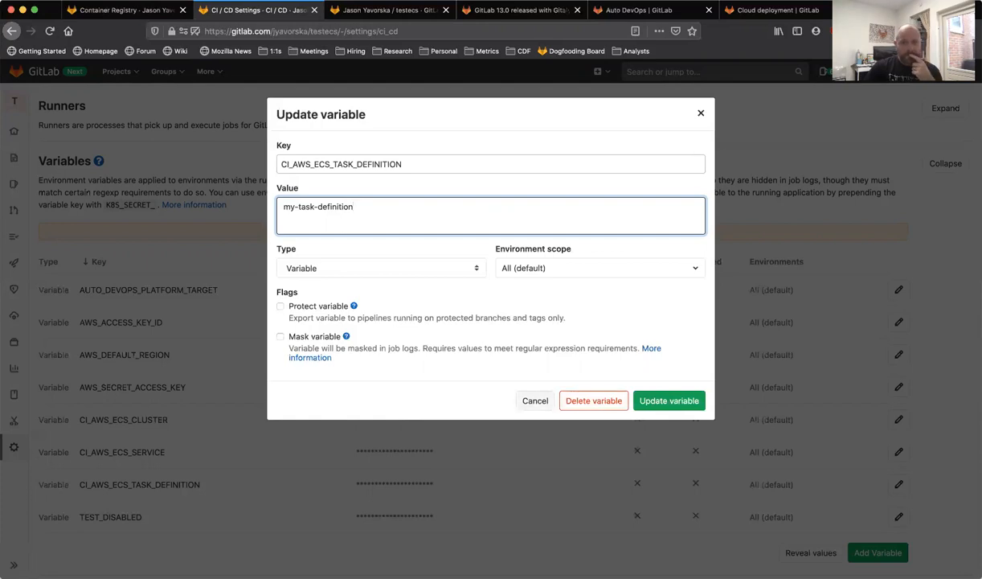
click(535, 400)
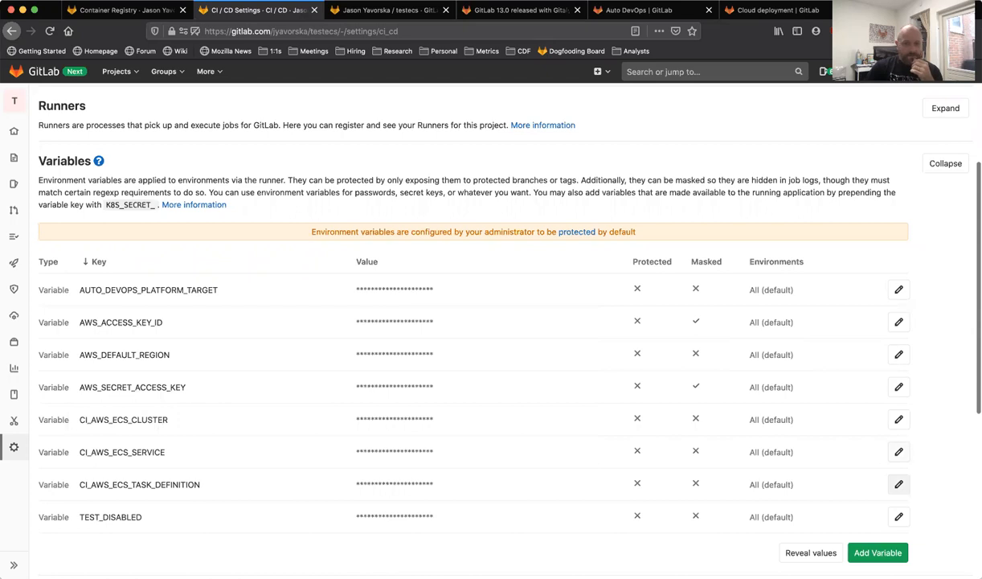
Check the values of the CI_AWS_ECS_SERVICE and CI_AWS_ECS_CLUSTER variables, closing each without saving.
click(898, 452)
click(327, 208)
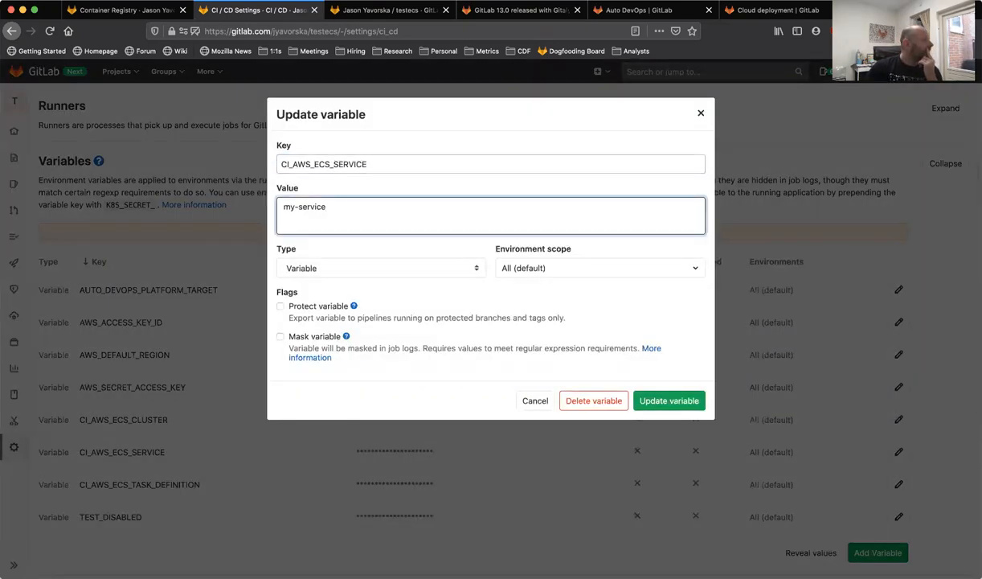
key(Escape)
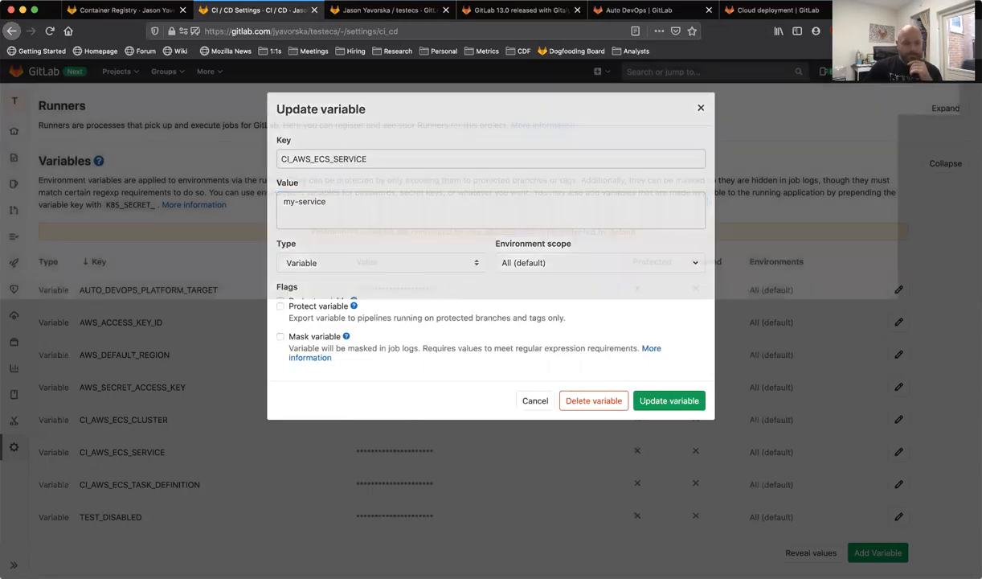
click(898, 419)
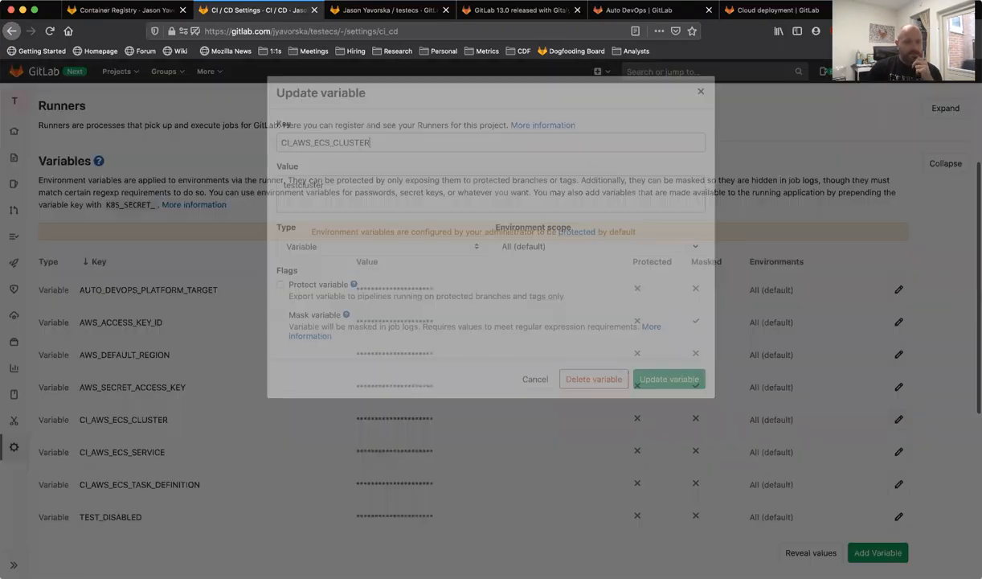
click(327, 208)
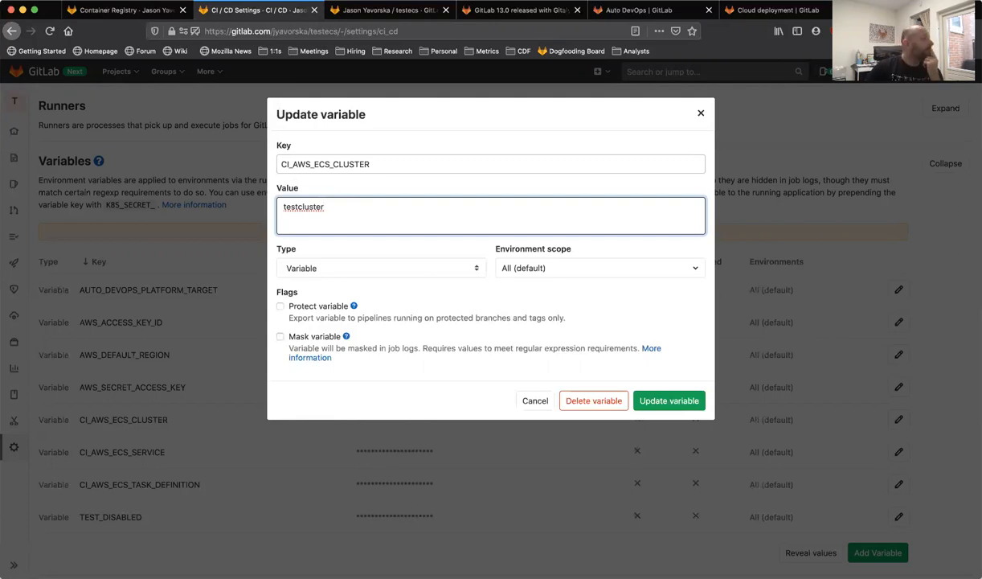
key(Escape)
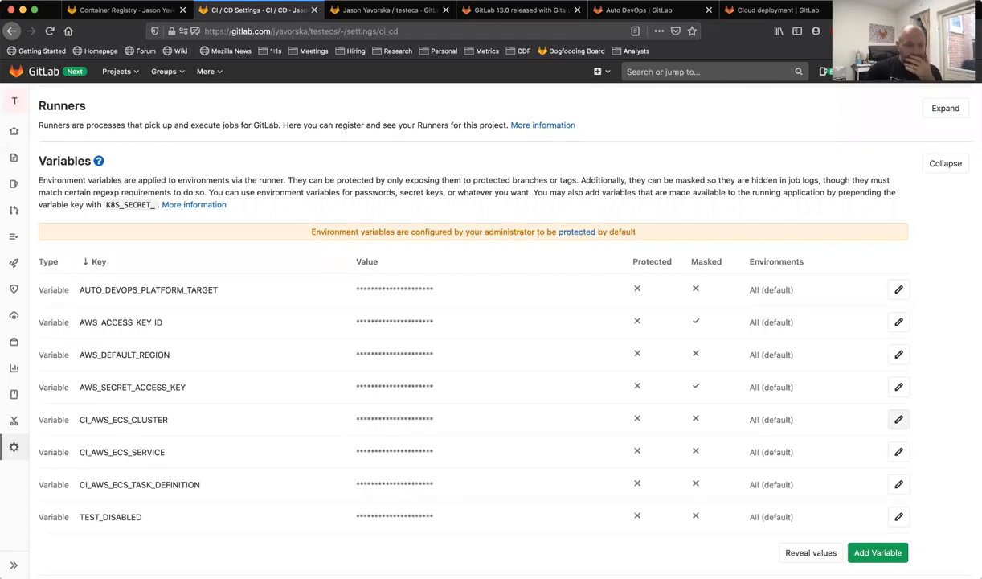
Go to the testecs project overview and open its pipelines list to check the pipeline stages.
mouse_move(13, 315)
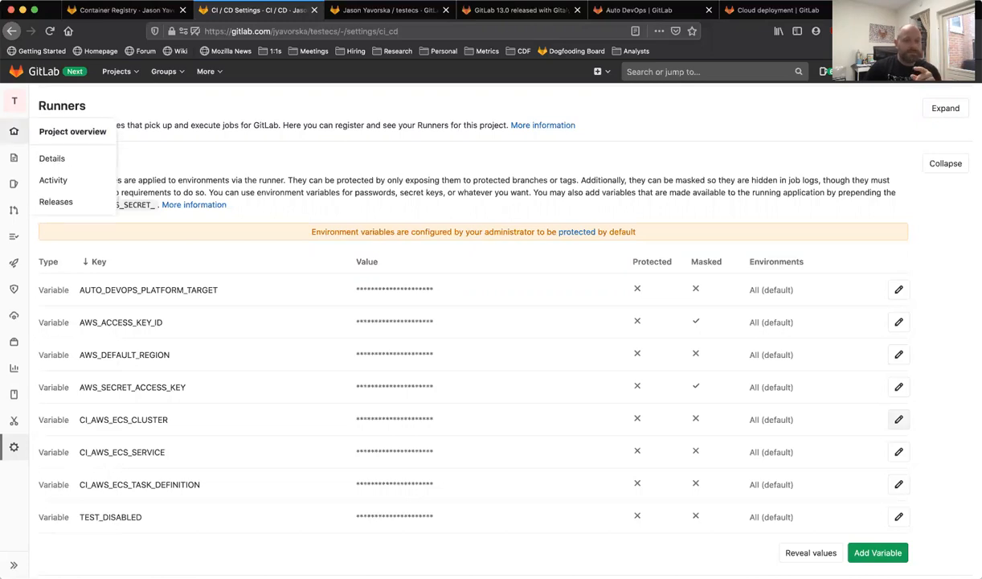
click(14, 130)
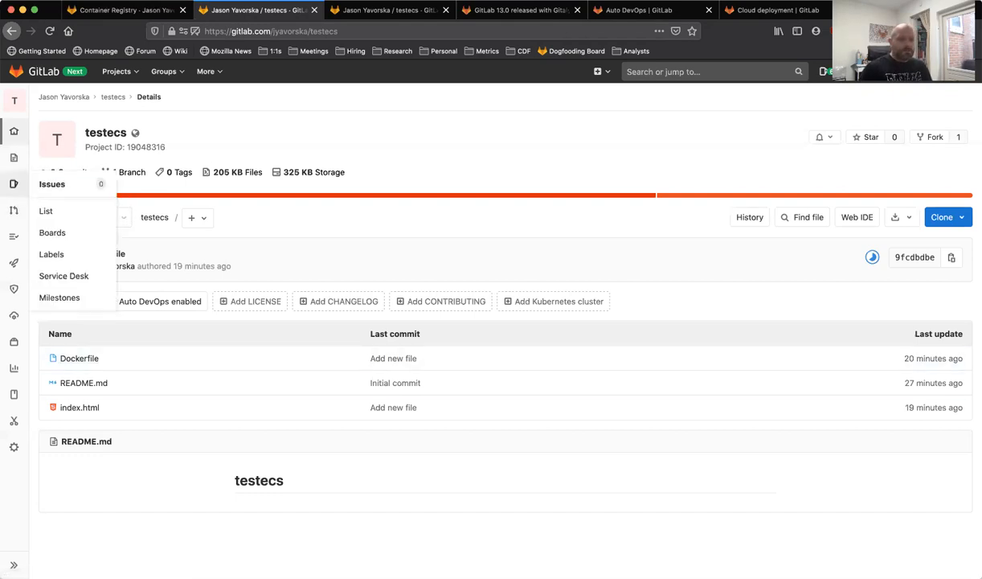
click(56, 290)
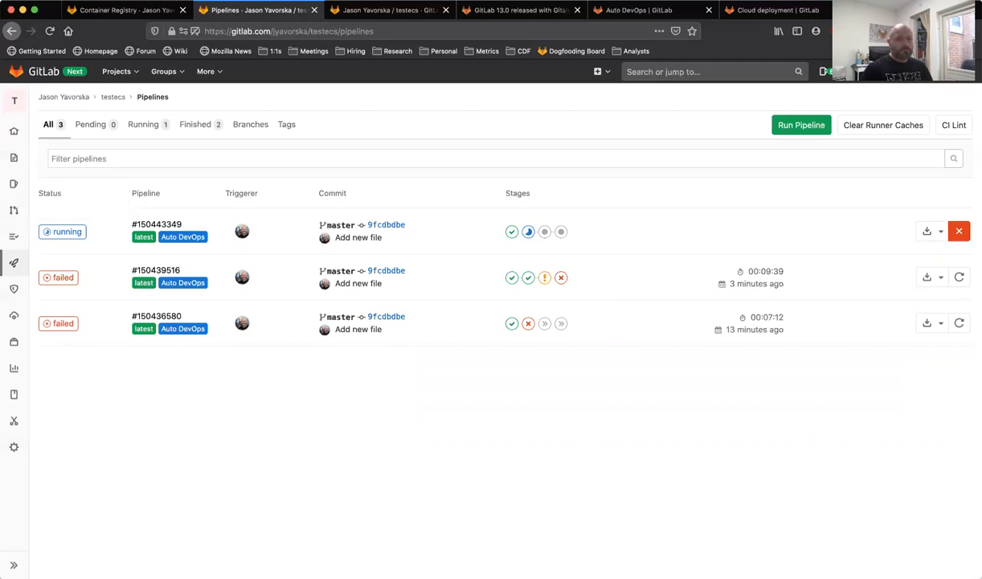
Open the production_ecs job of the running pipeline and examine the before_script and script output in its log.
click(61, 231)
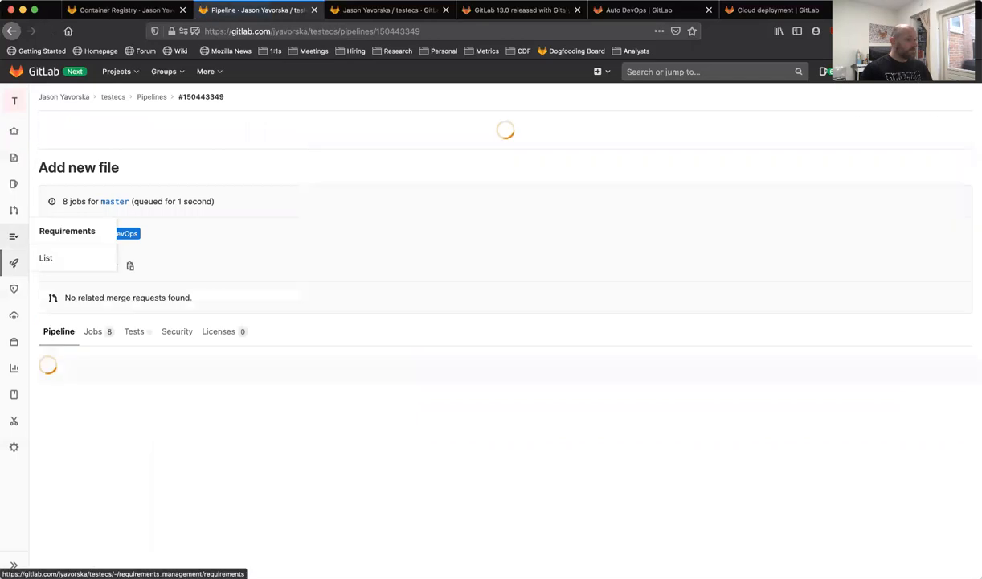
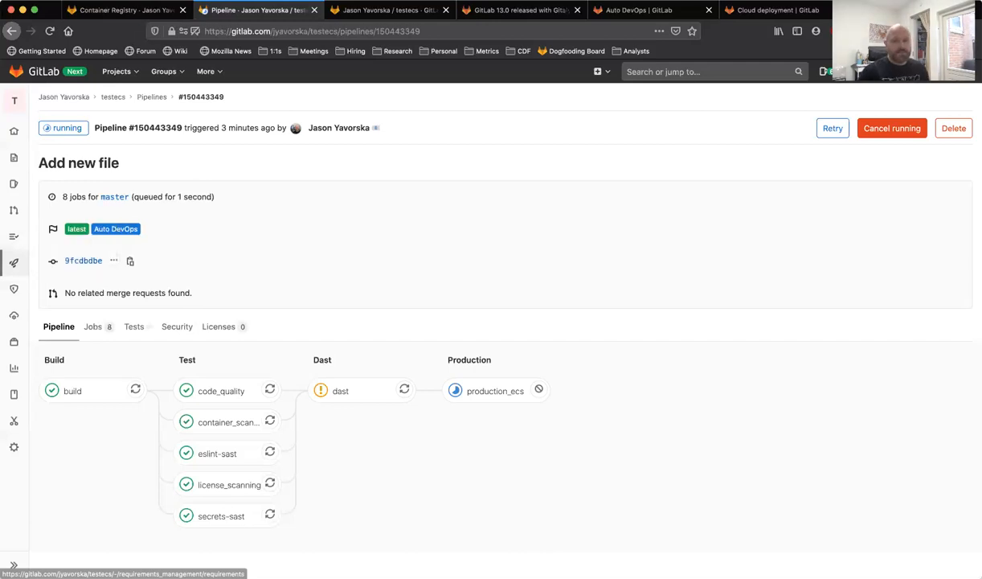
click(494, 391)
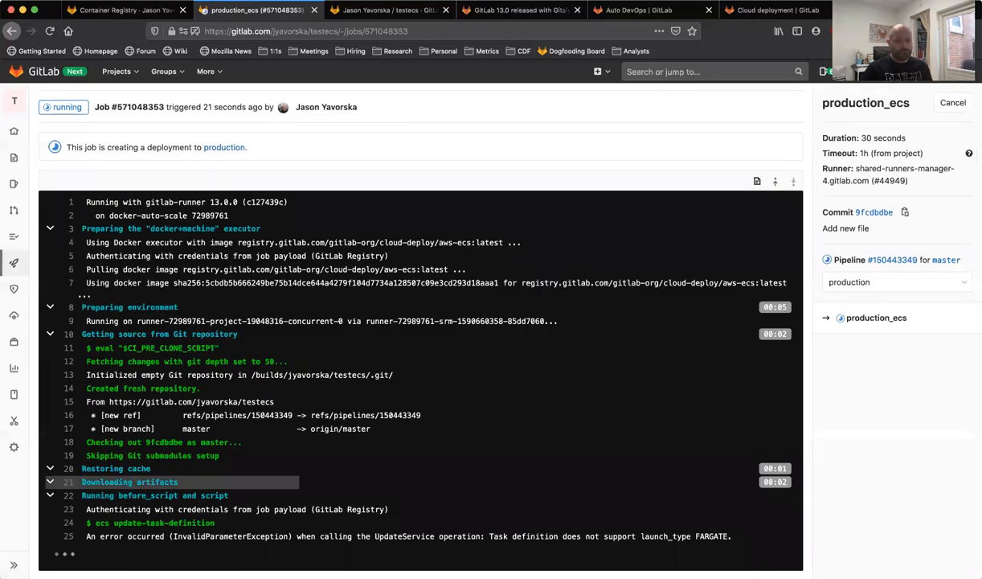
drag(733, 536, 83, 492)
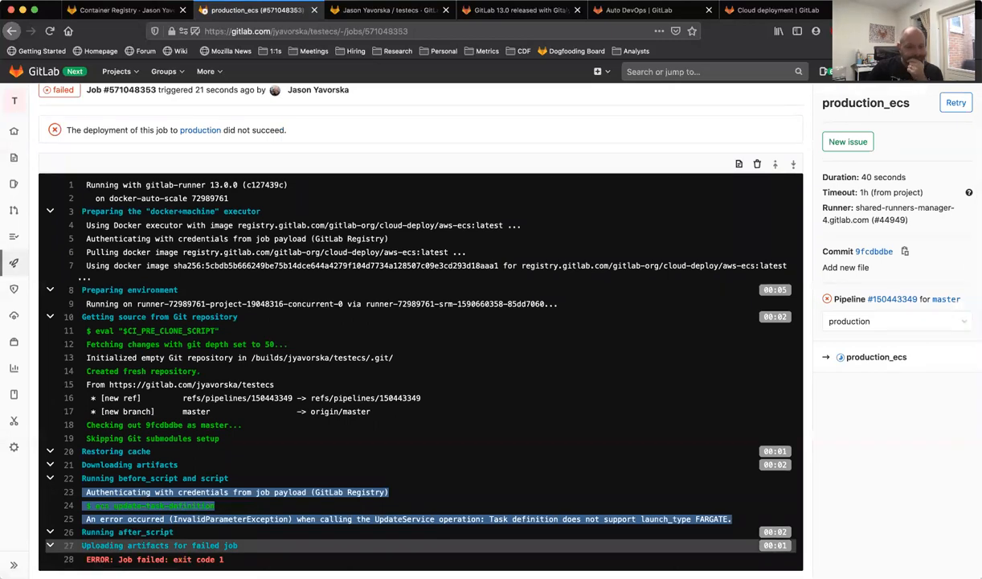
click(50, 478)
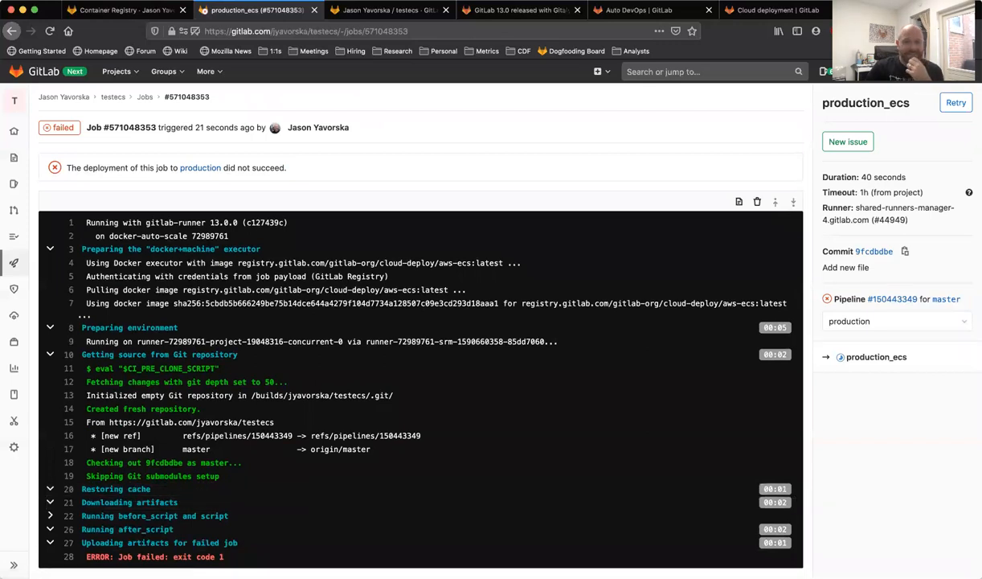
mouse_move(14, 315)
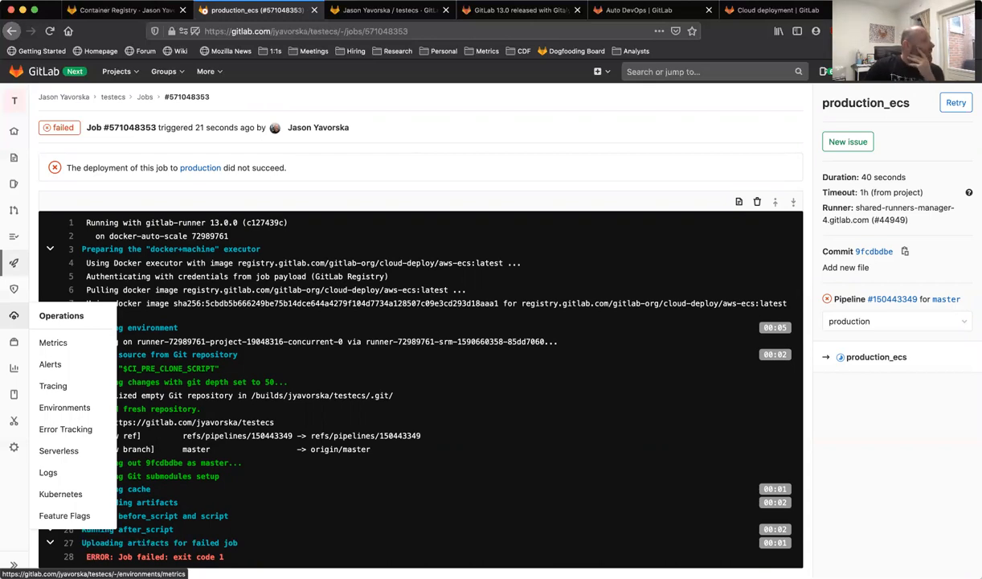
Consult the Auto Deploy to ECS release notes and the AWS ECS section of the Auto DevOps documentation.
key(ctrl+Tab)
key(ctrl+Tab)
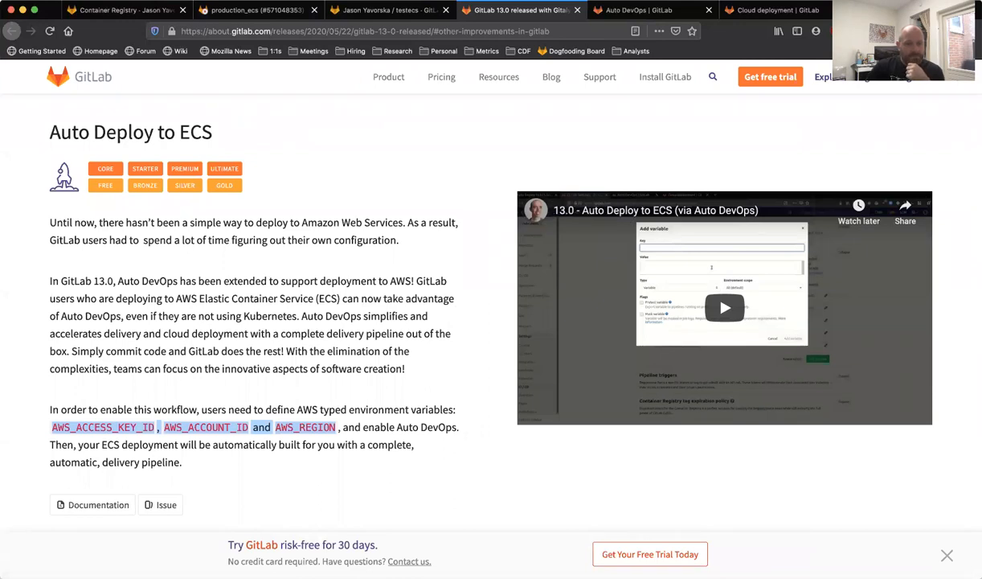
drag(316, 332, 321, 351)
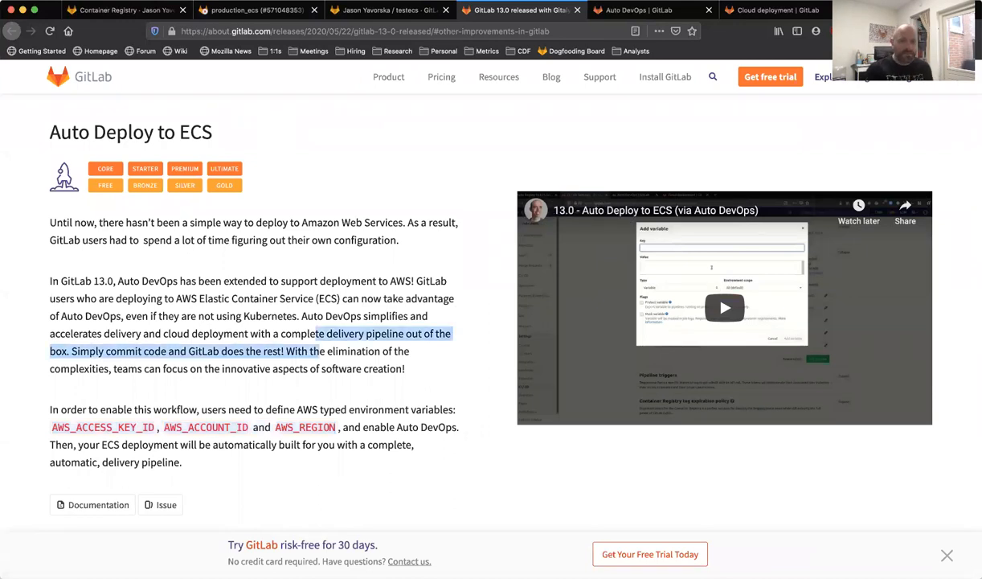
key(ctrl+Tab)
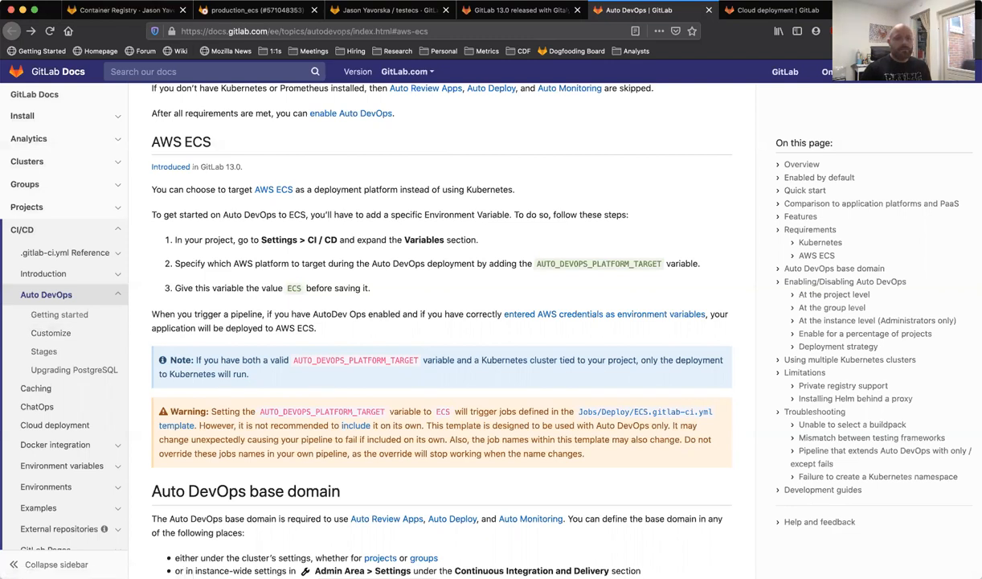
click(121, 10)
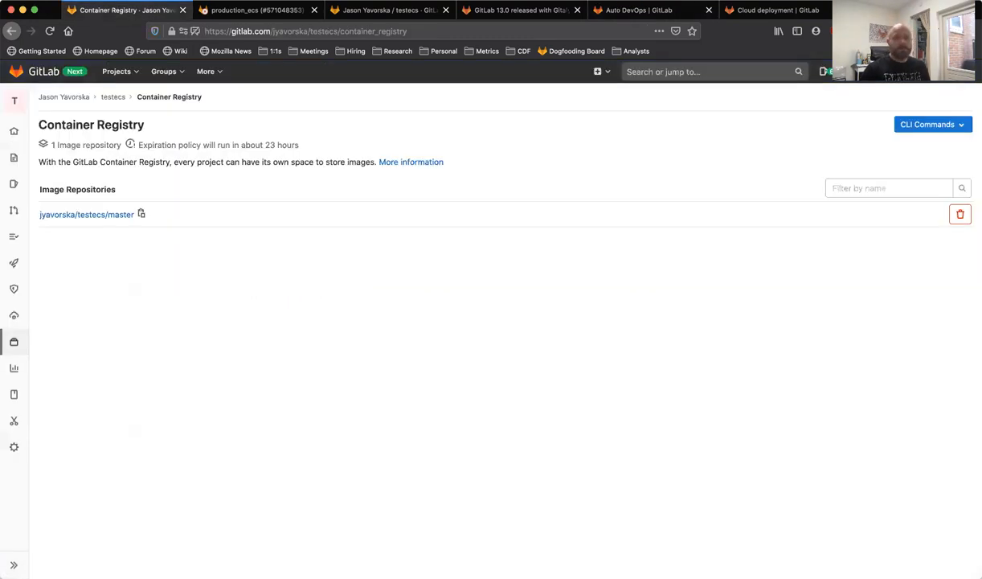
click(778, 11)
click(640, 11)
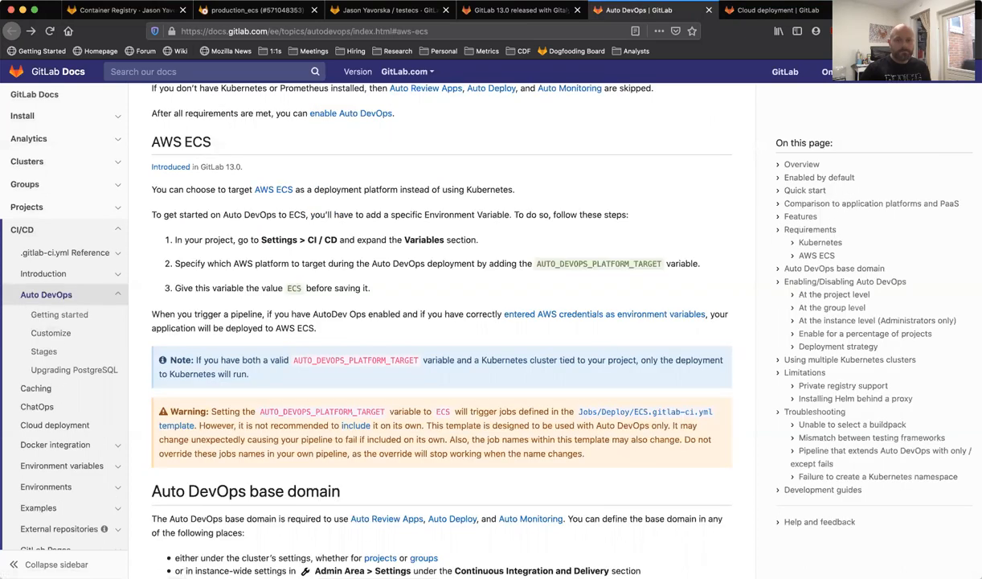
Retry the failed production_ecs job and follow its new log.
click(256, 10)
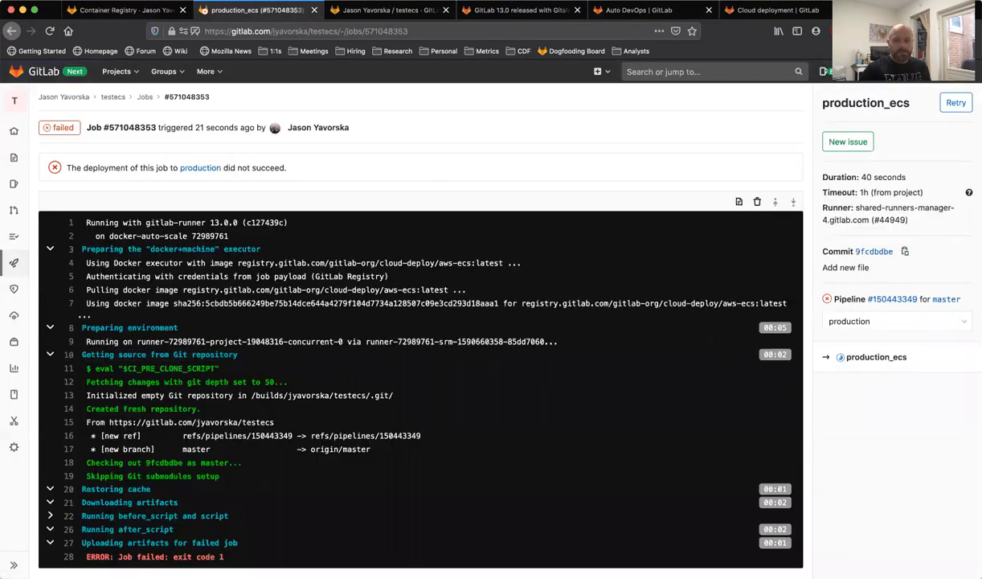
click(955, 103)
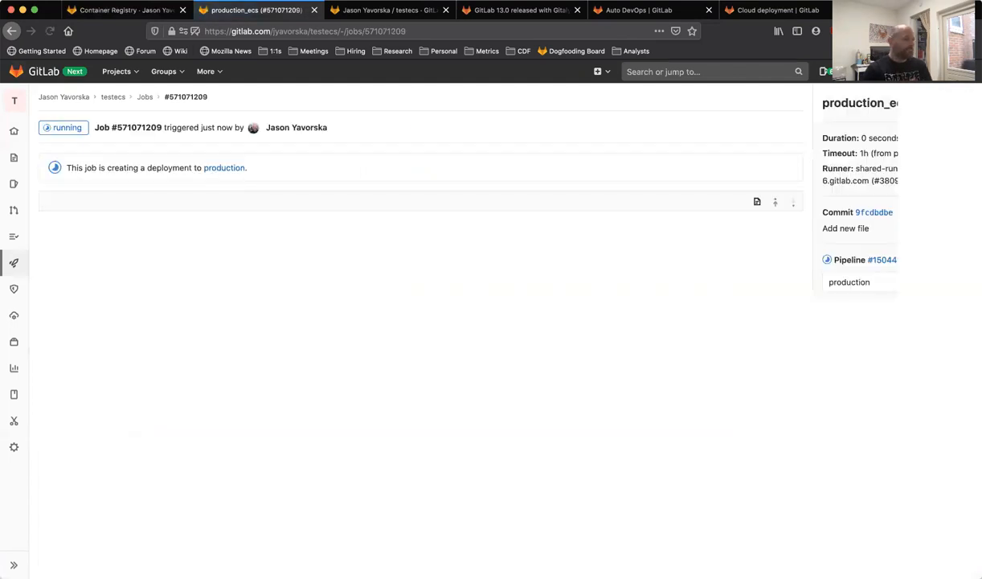
mouse_move(14, 368)
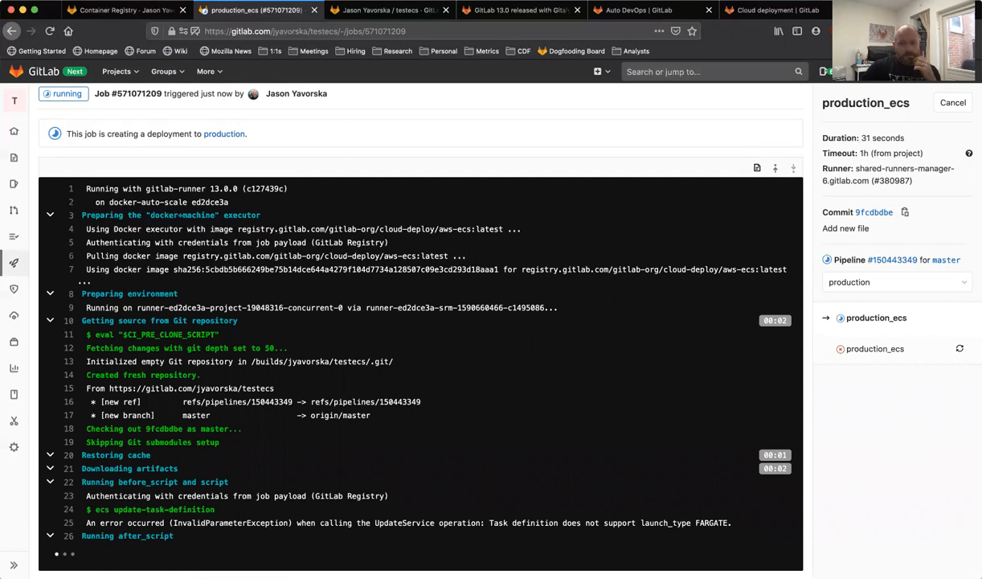
In the project's CI/CD settings, set the CI_AWS_ECS_CLUSTER variable to ecscluster and save it.
mouse_move(14, 445)
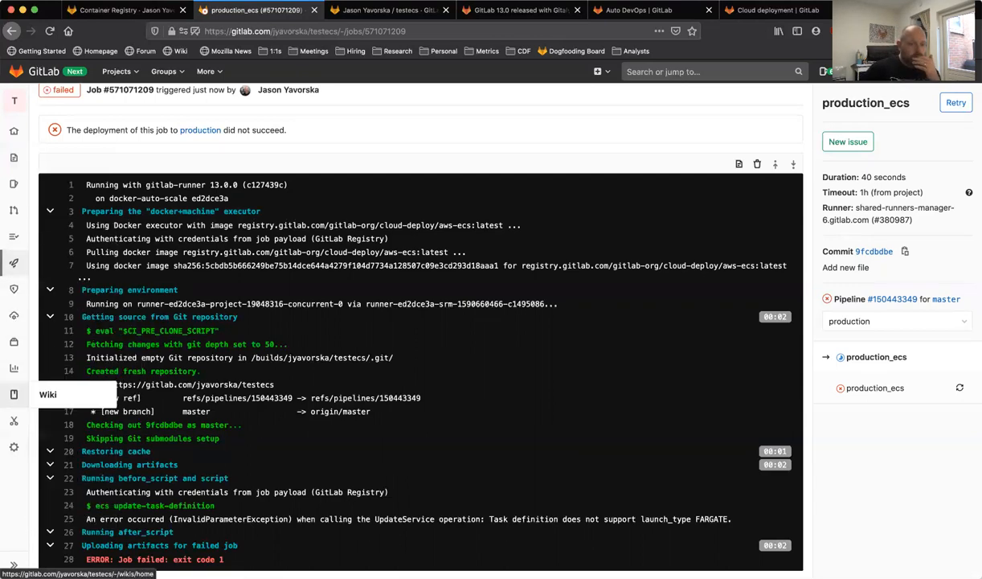
mouse_move(13, 447)
click(52, 382)
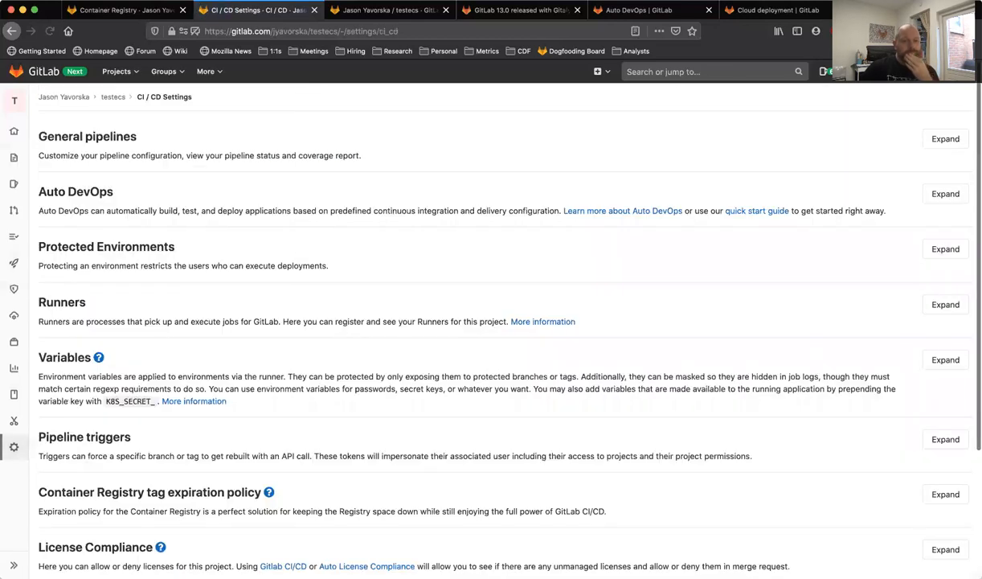
click(945, 360)
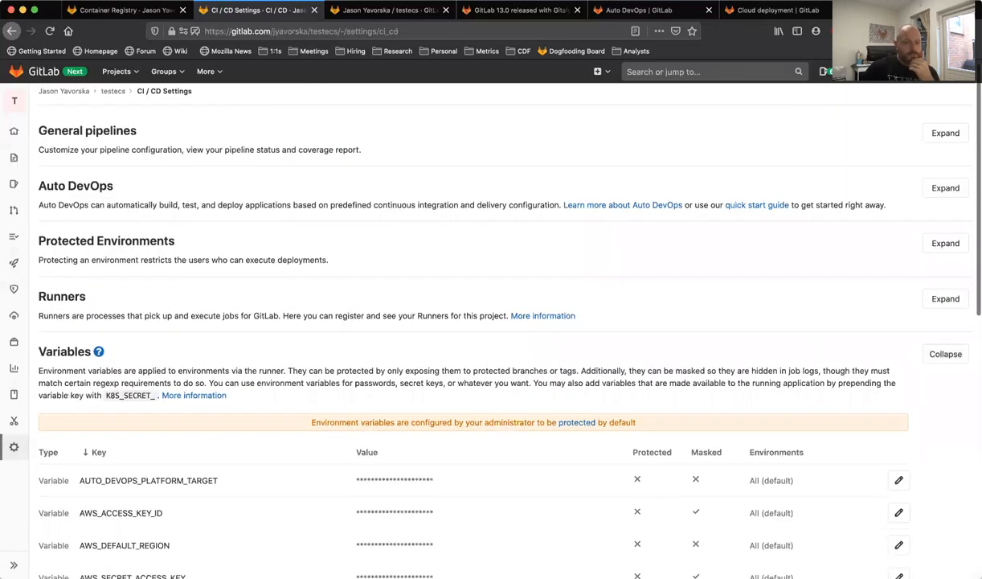
scroll(945, 359, down, 5)
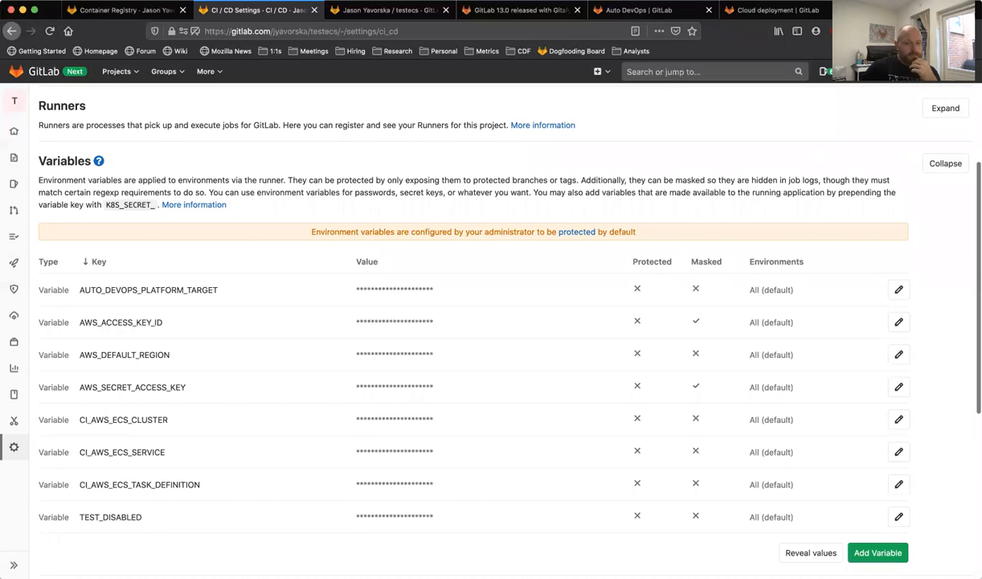
mouse_move(14, 367)
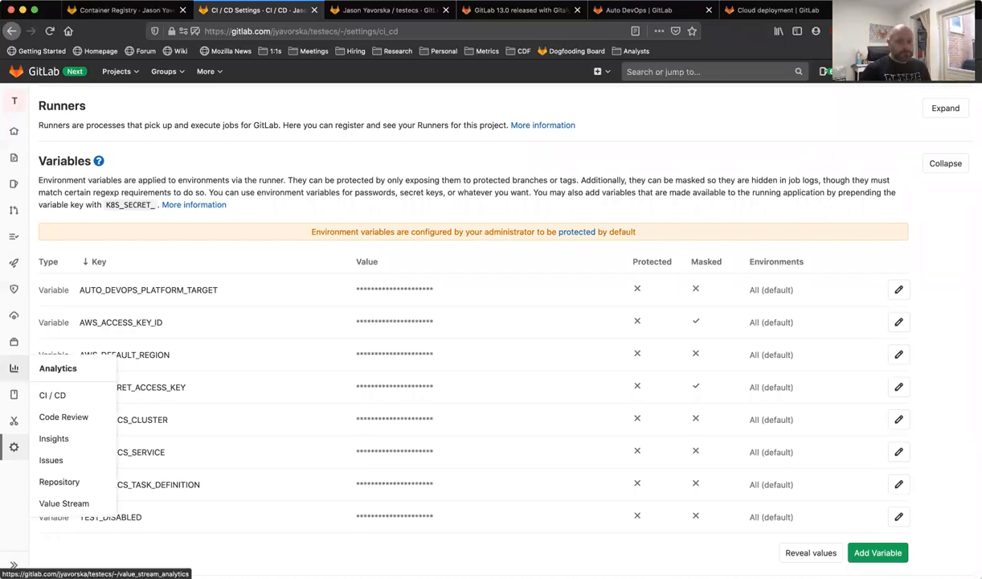
click(898, 419)
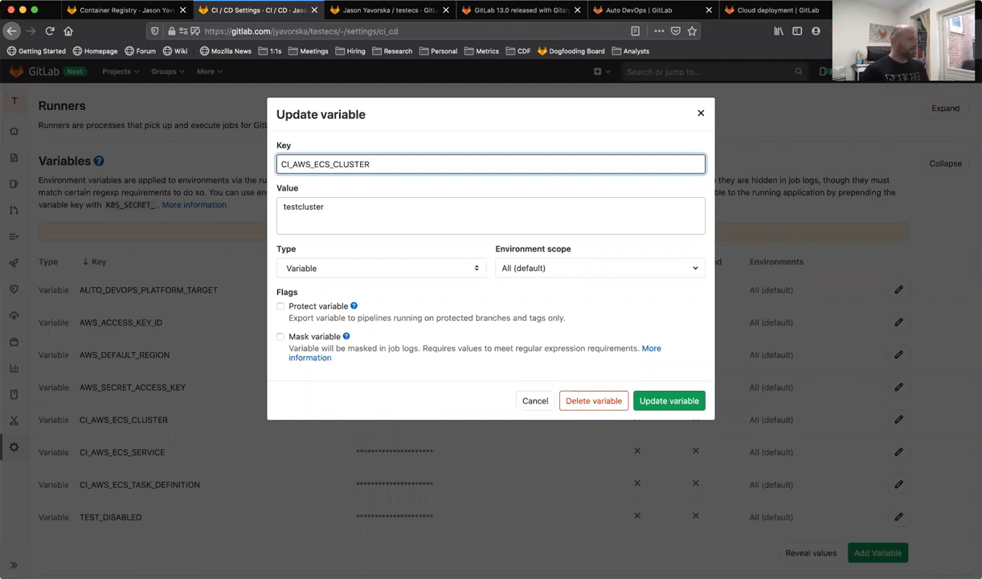
click(325, 207)
key(super+a)
text(ecsc)
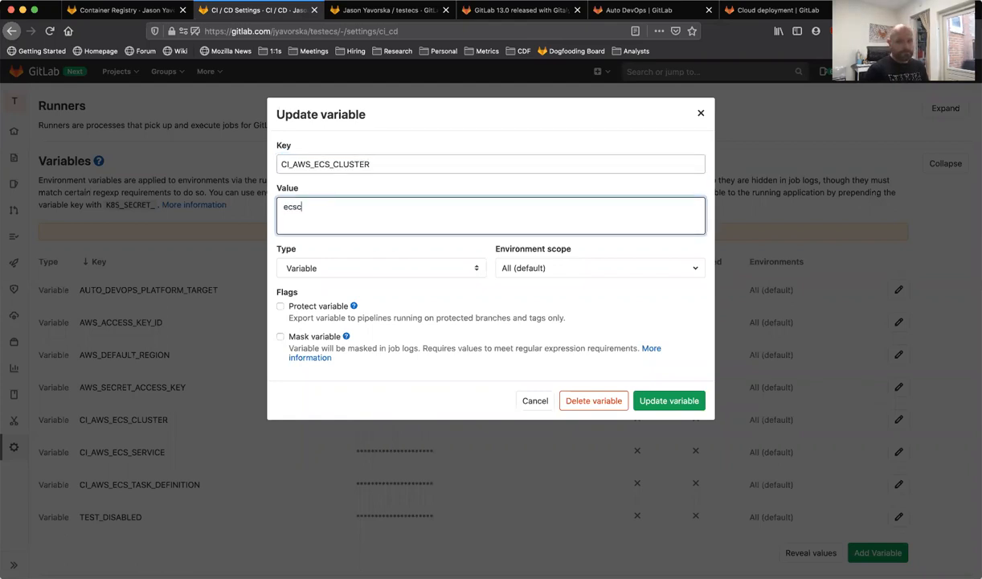
text(luster)
click(668, 401)
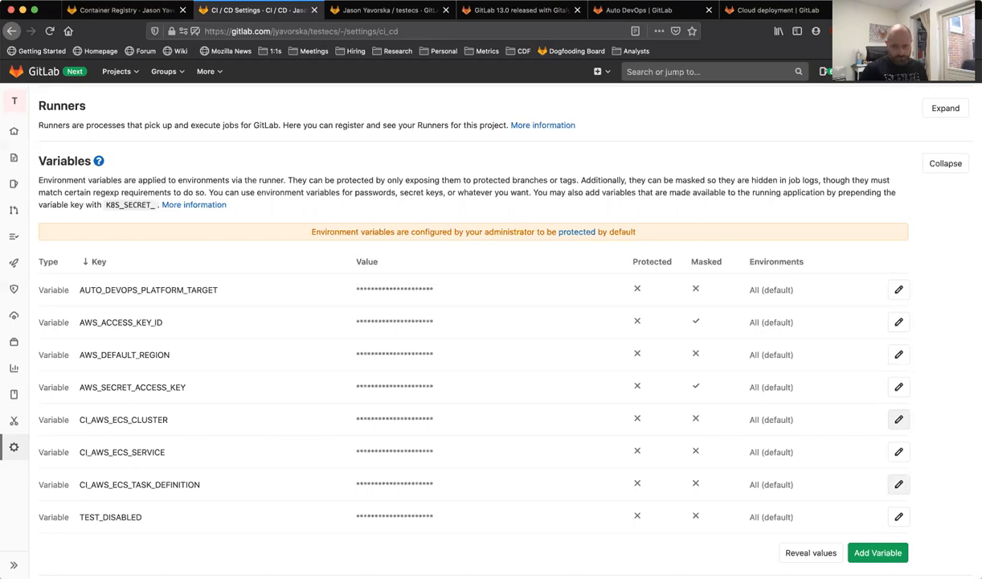
Append 2 to the value of the CI_AWS_ECS_TASK_DEFINITION variable and save it.
click(898, 483)
click(355, 207)
text(2)
click(669, 400)
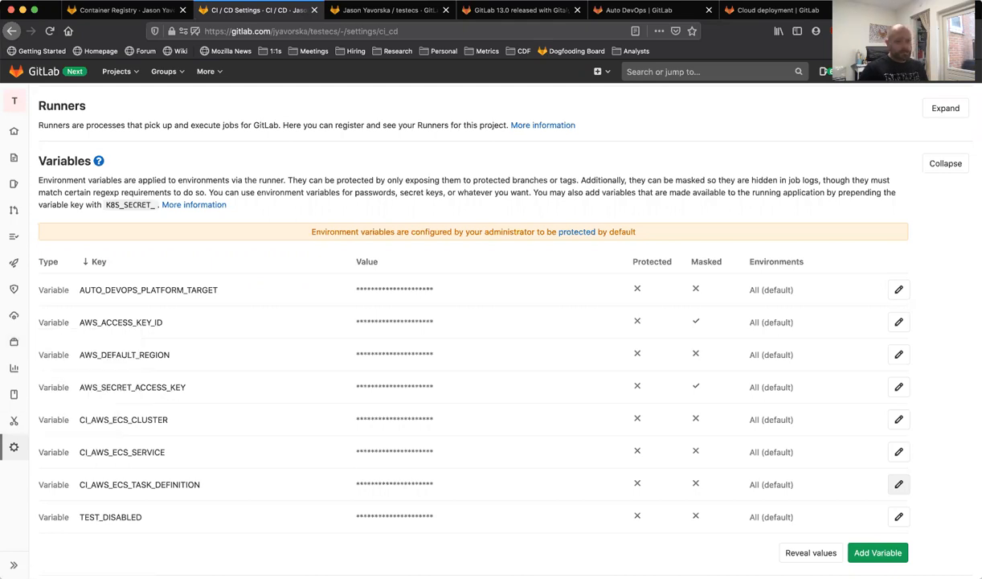
Open the project's container registry and copy the image path of the master repository.
mouse_move(15, 342)
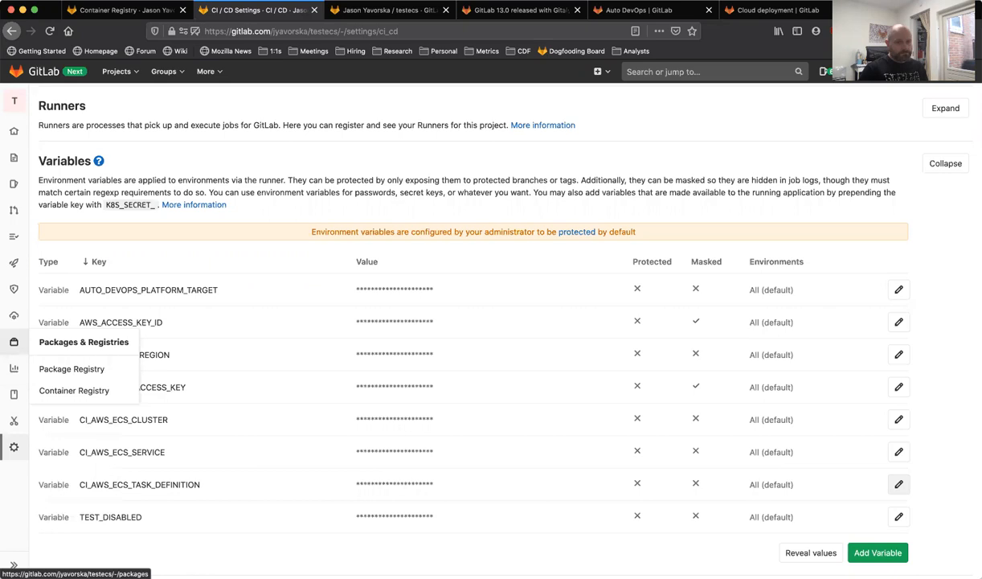
click(71, 368)
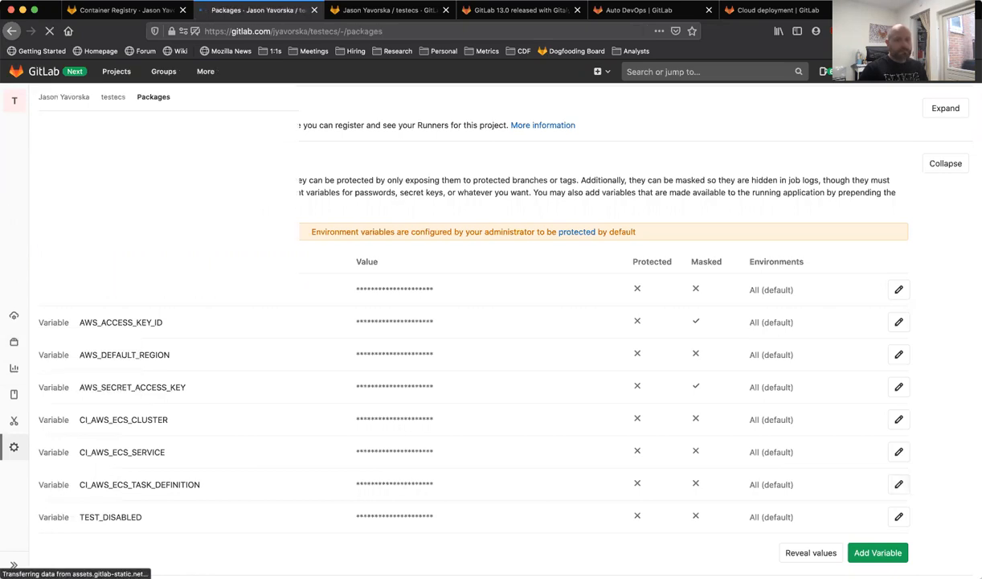
click(48, 383)
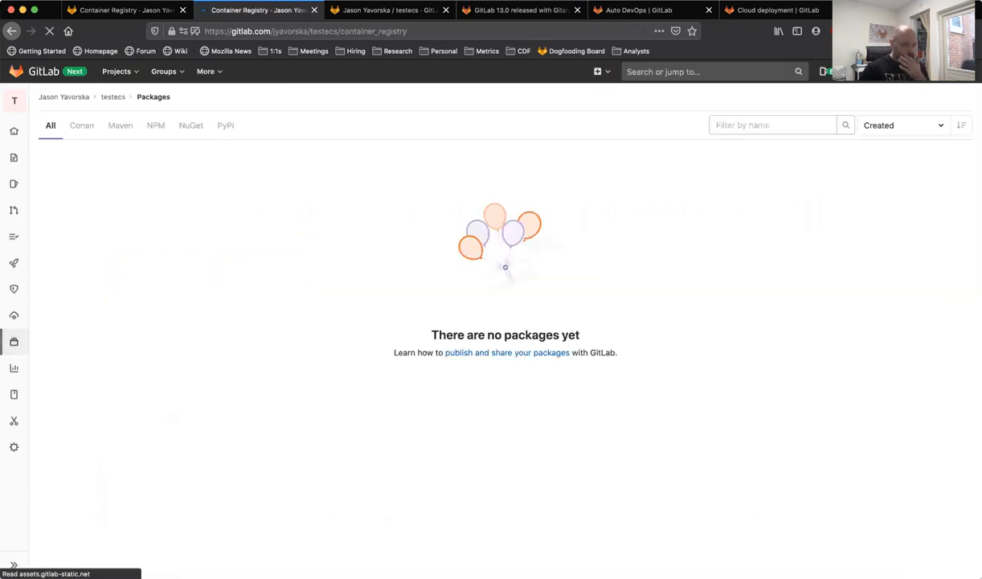
click(141, 214)
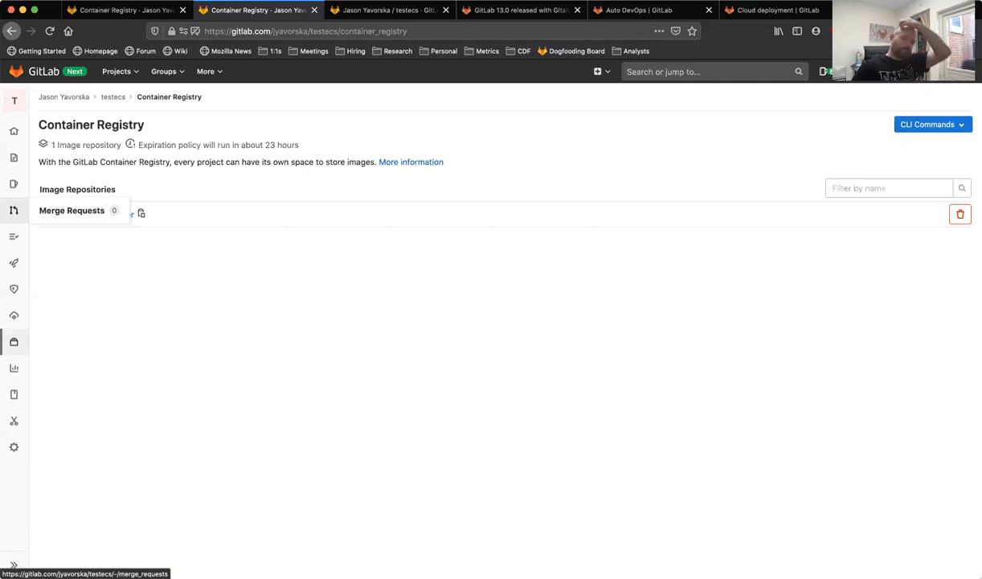
mouse_move(14, 158)
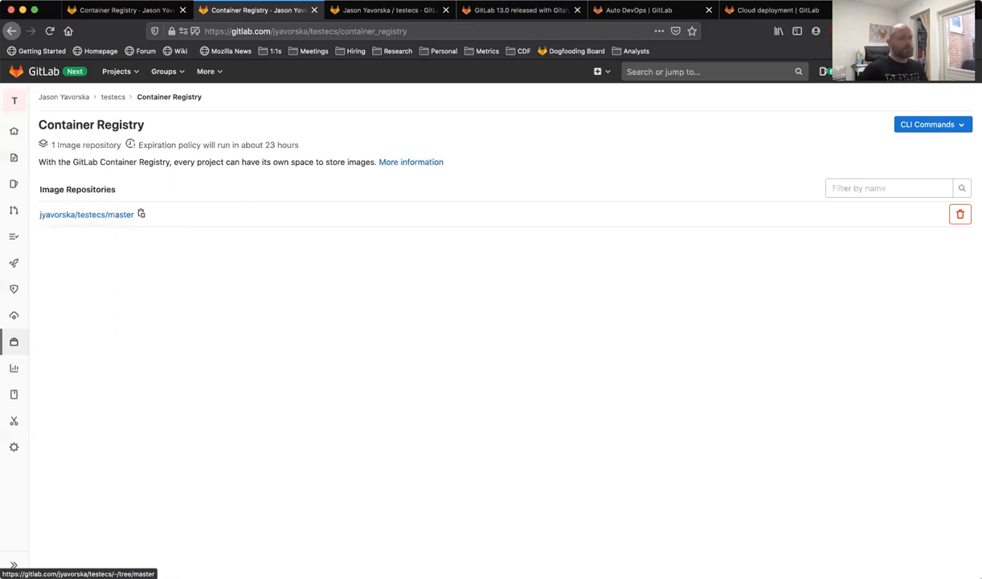
click(140, 213)
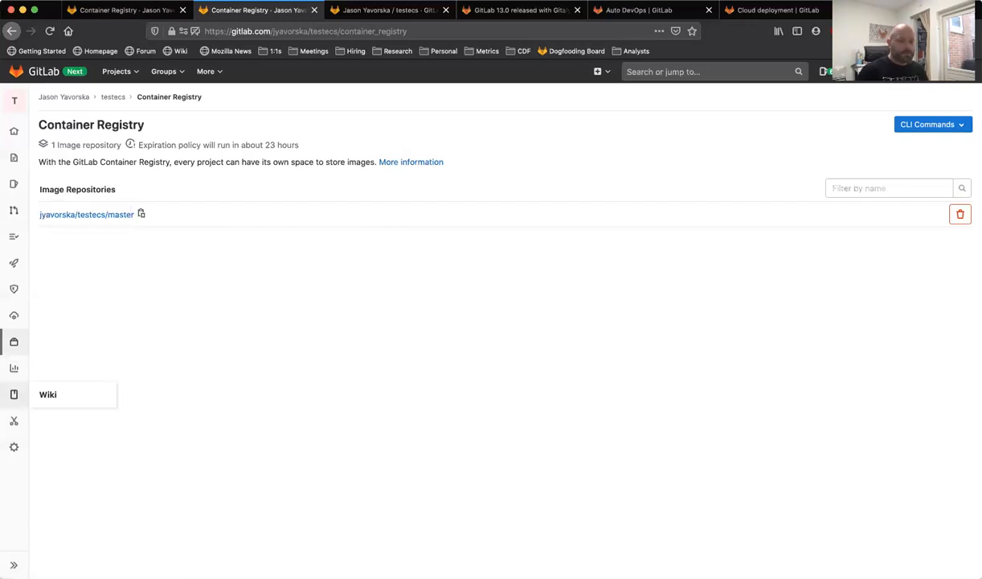
In the project's CI/CD settings, set the CI_AWS_ECS_SERVICE variable to my-service2 and save it.
mouse_move(14, 446)
click(52, 381)
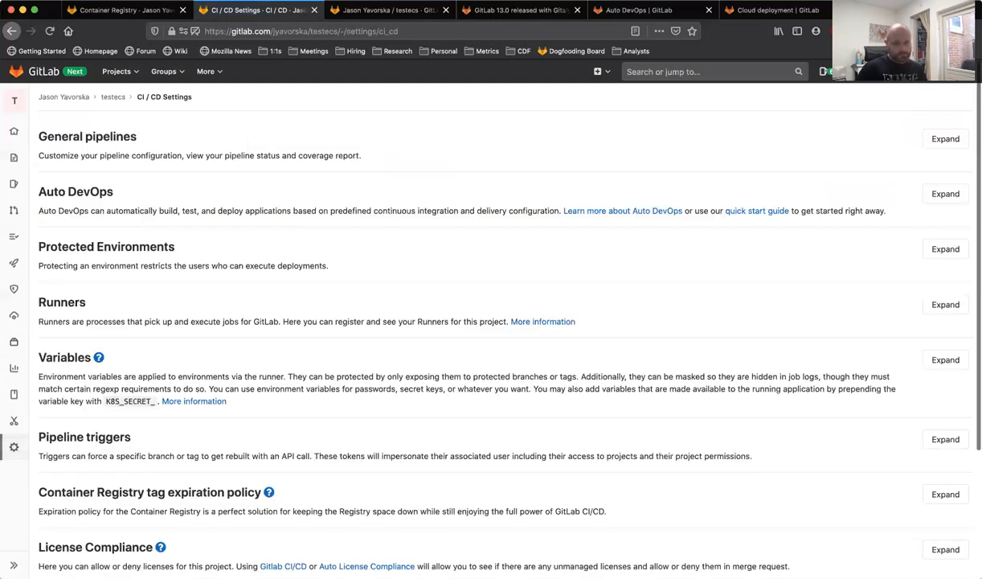
scroll(491, 322, down, 5)
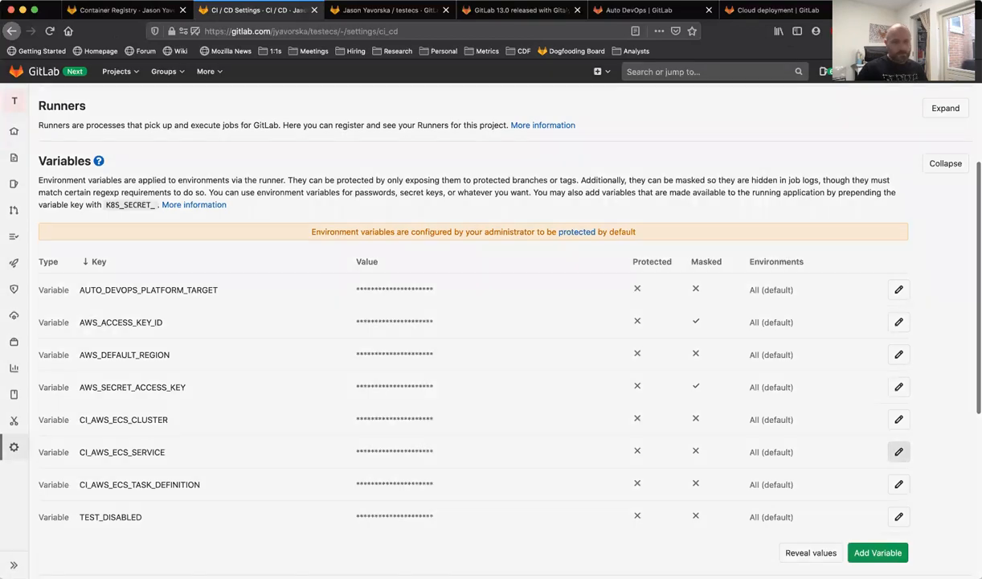
click(898, 452)
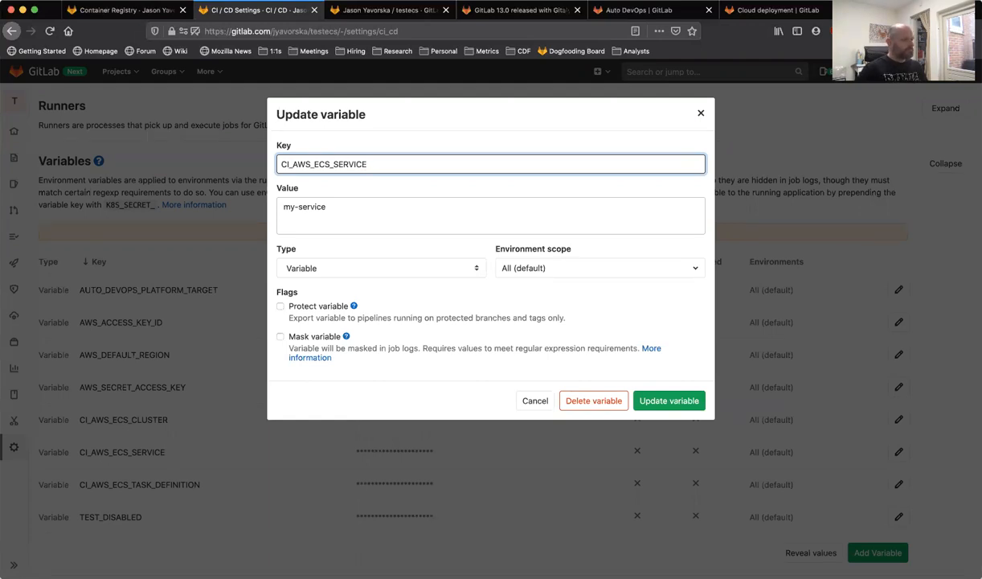
click(330, 207)
text(2)
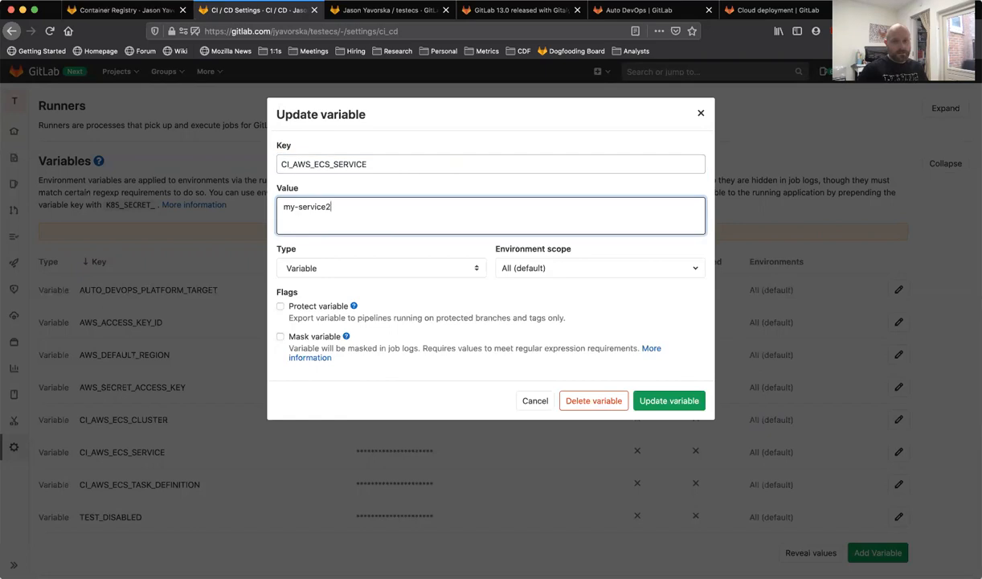
click(668, 400)
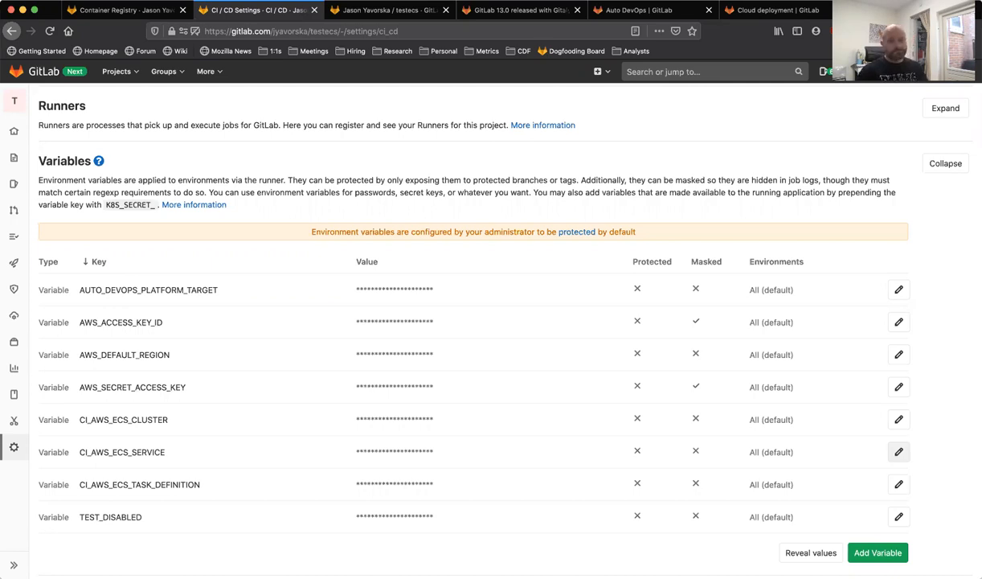
Open the failed production_ecs job from the latest master pipeline and retry it.
scroll(13, 289, up, 3)
click(14, 262)
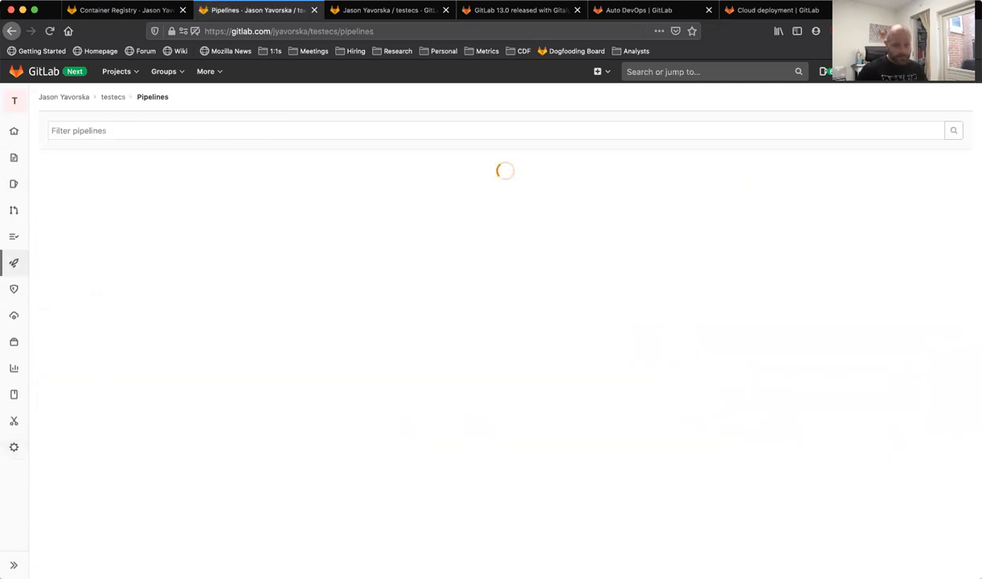
click(58, 232)
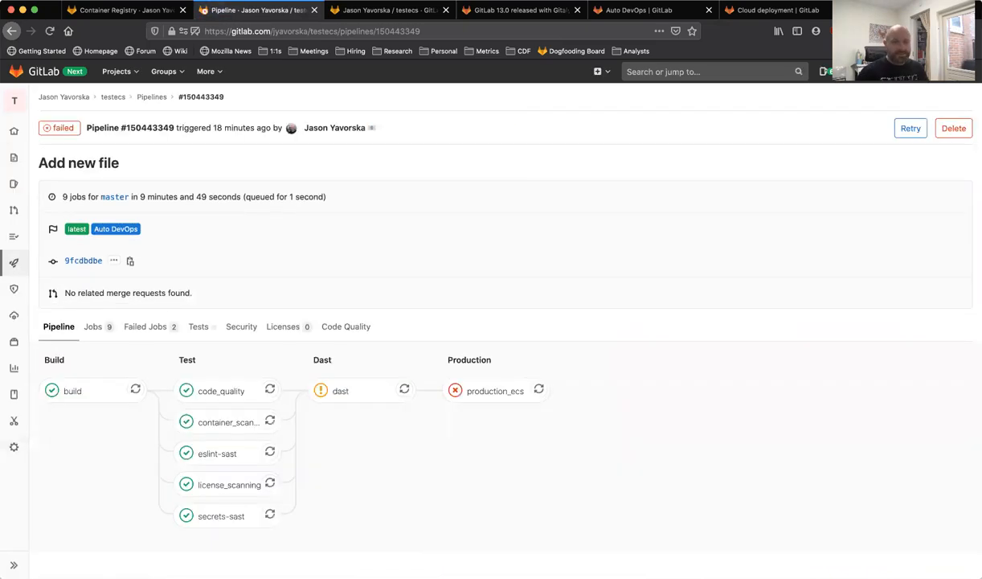
click(493, 390)
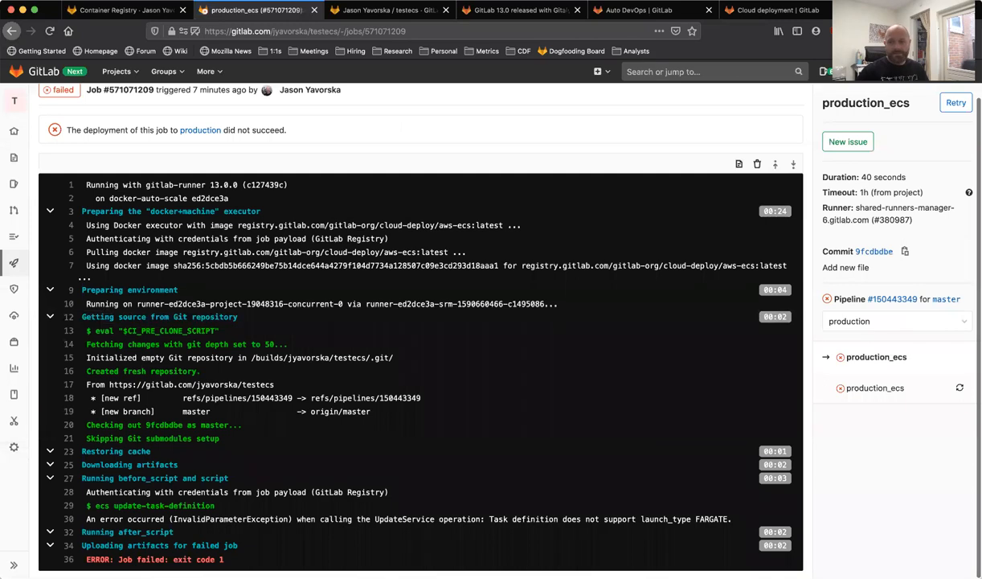
click(956, 102)
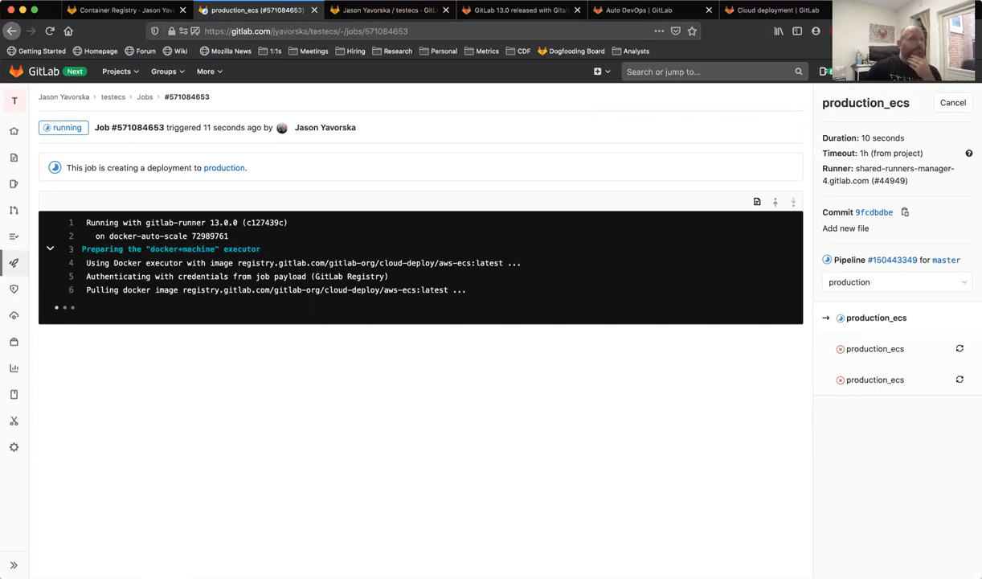
Examine the ecs update-task-definition output in the production_ecs job log, including the service, task definition and deployments sections.
mouse_move(14, 183)
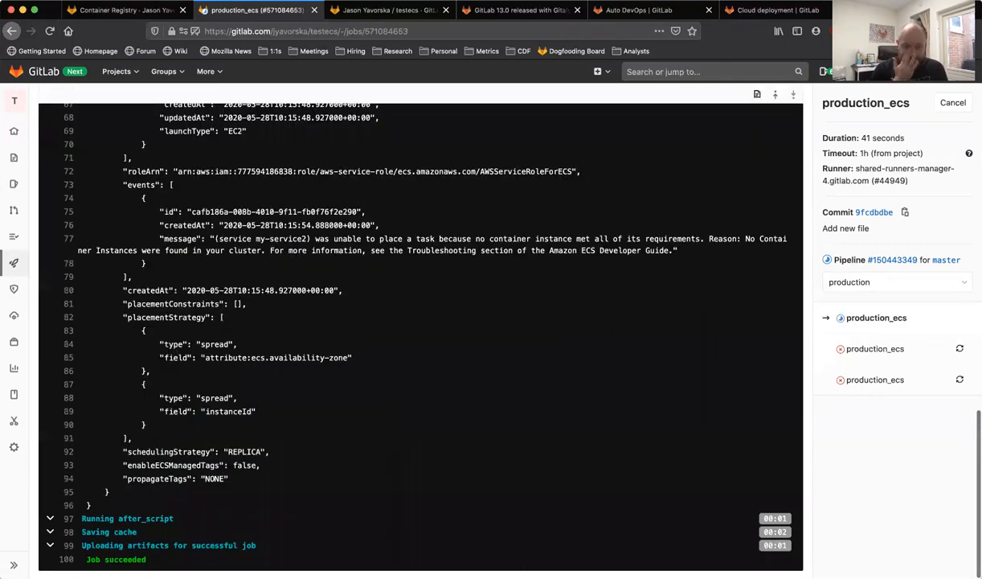
scroll(420, 337, up, 4)
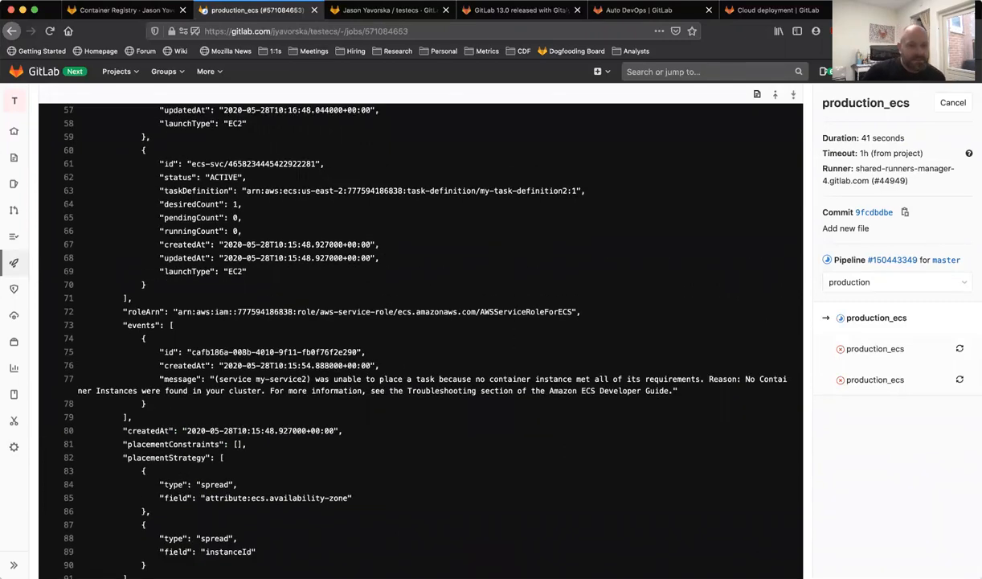
scroll(420, 337, up, 15)
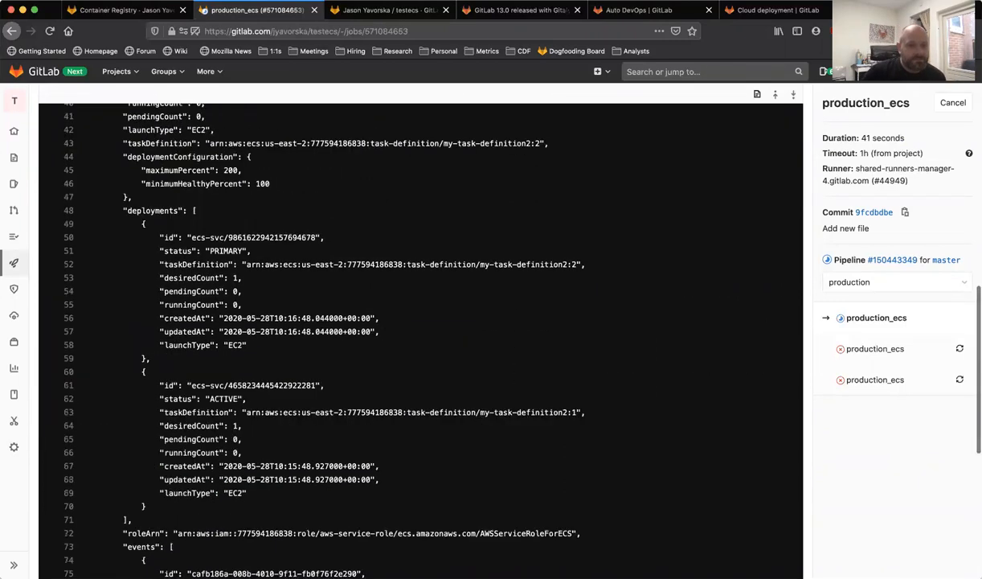
scroll(421, 337, up, 4)
scroll(420, 337, down, 5)
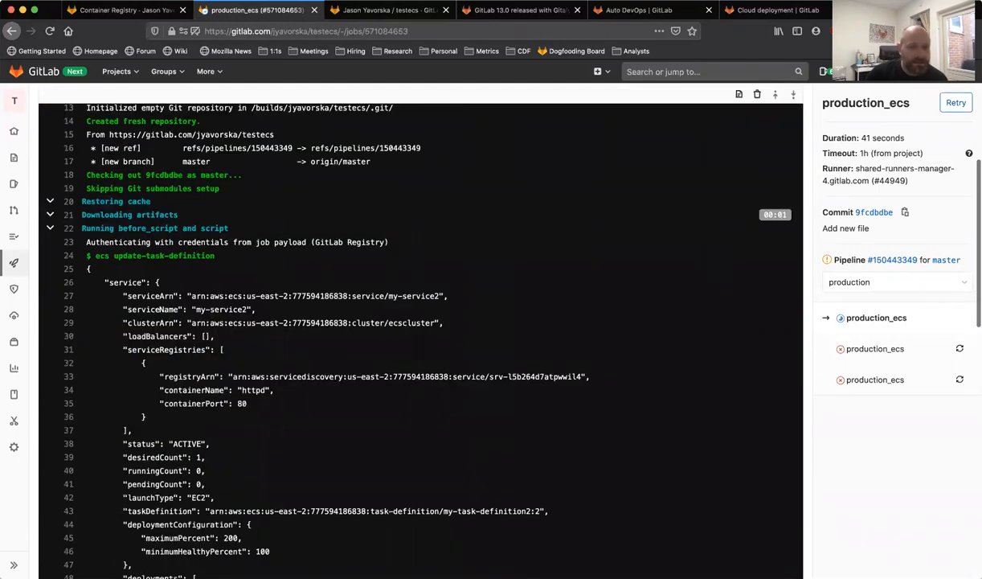
scroll(421, 337, down, 4)
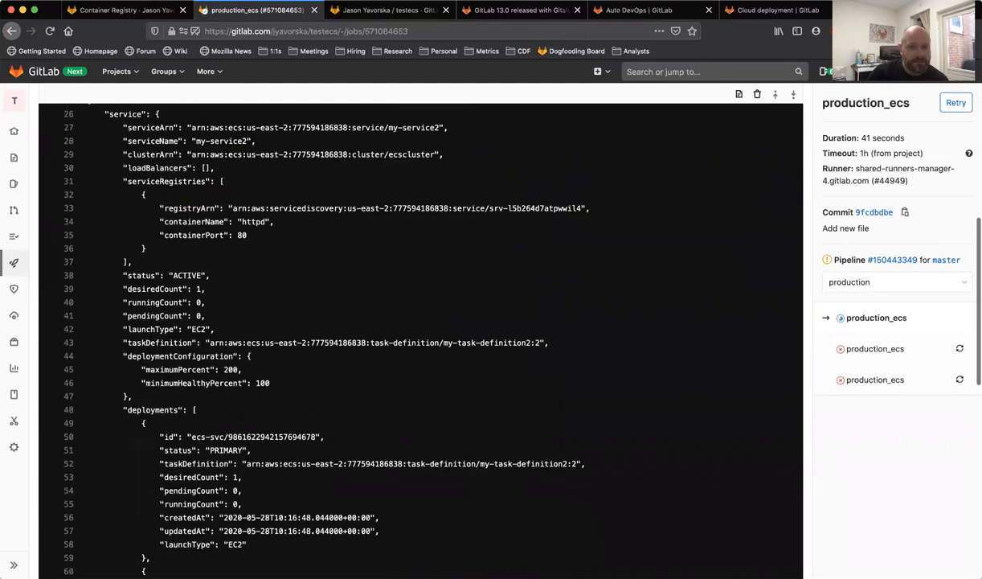
scroll(420, 337, down, 6)
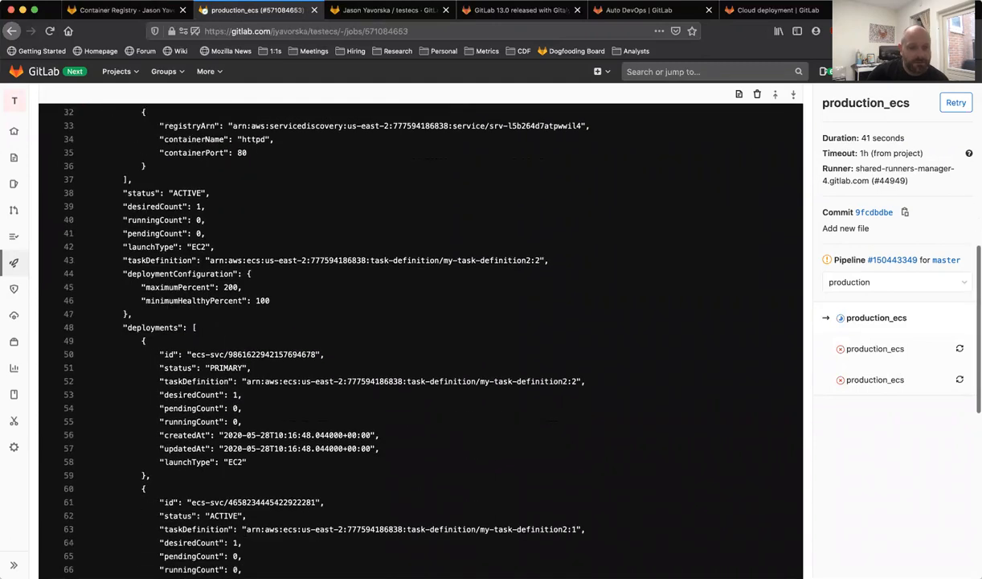
scroll(420, 337, down, 4)
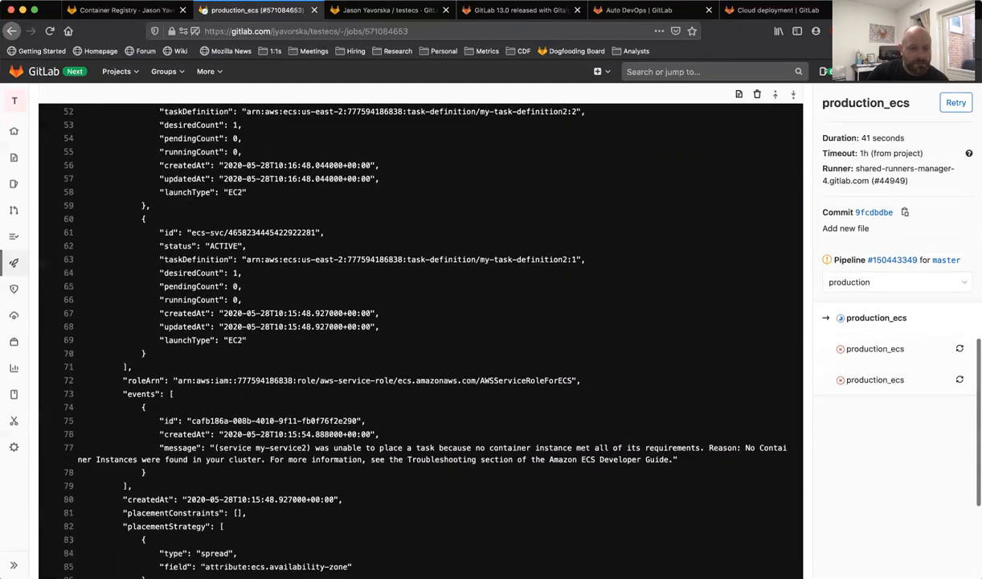
scroll(420, 338, down, 1)
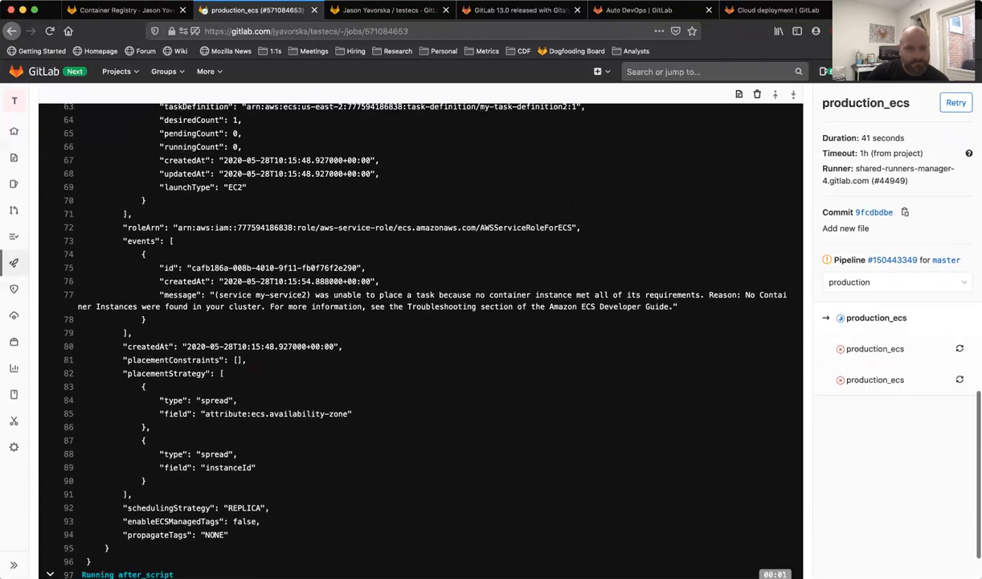
Highlight the service event message in the log's events section and check the job's overall status.
drag(677, 306, 355, 295)
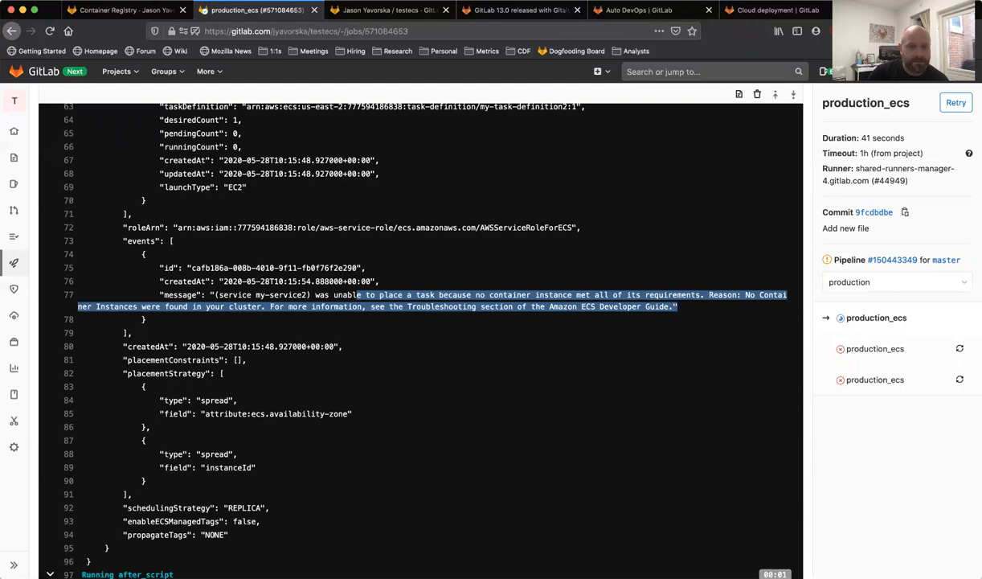
click(356, 295)
drag(678, 307, 82, 295)
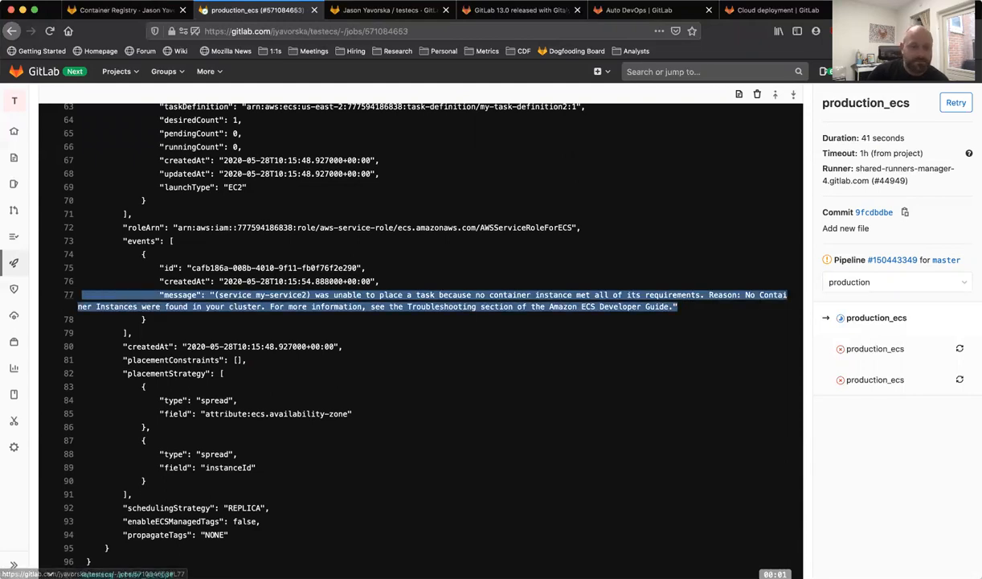
click(300, 306)
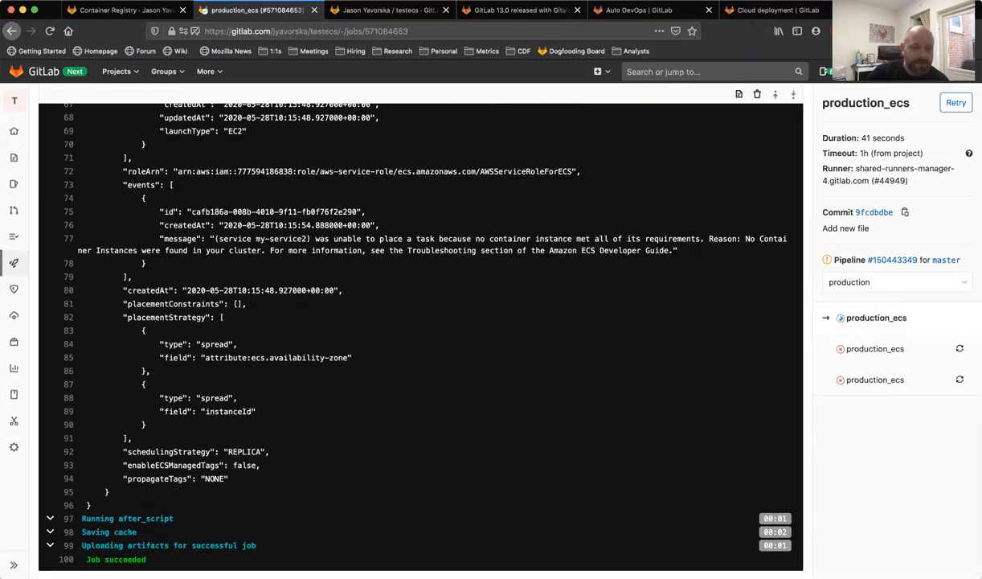
scroll(420, 336, up, 10)
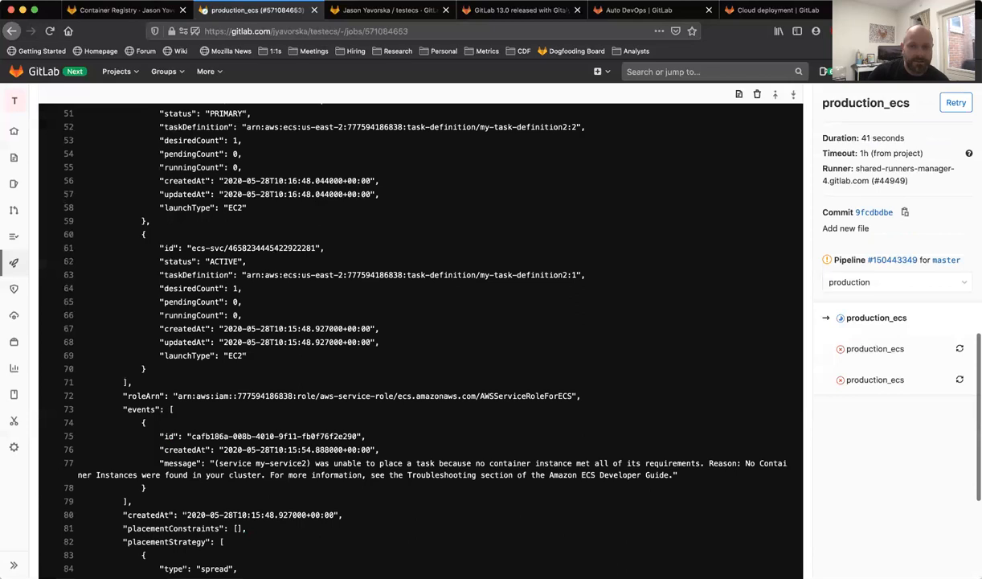
scroll(421, 336, up, 5)
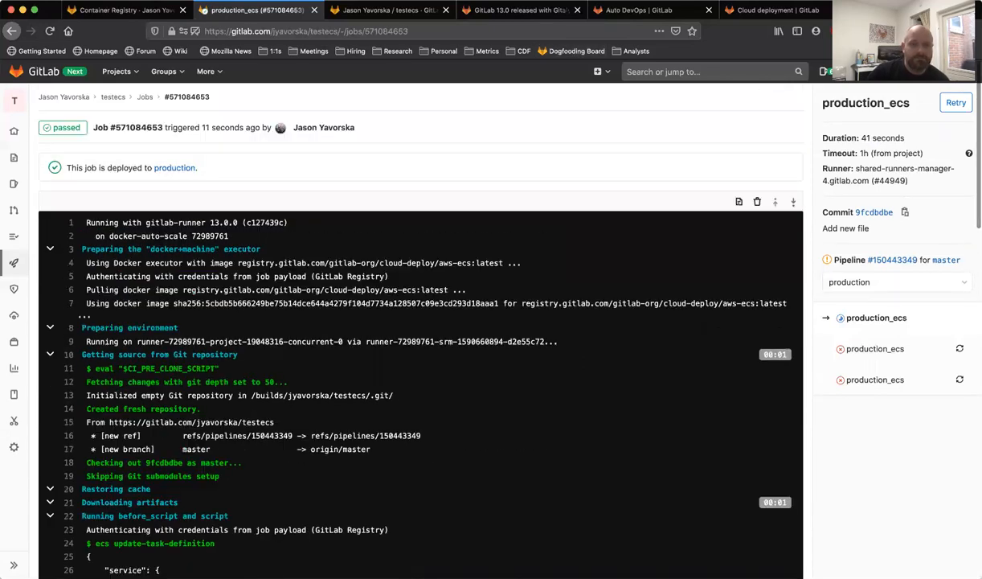
click(66, 128)
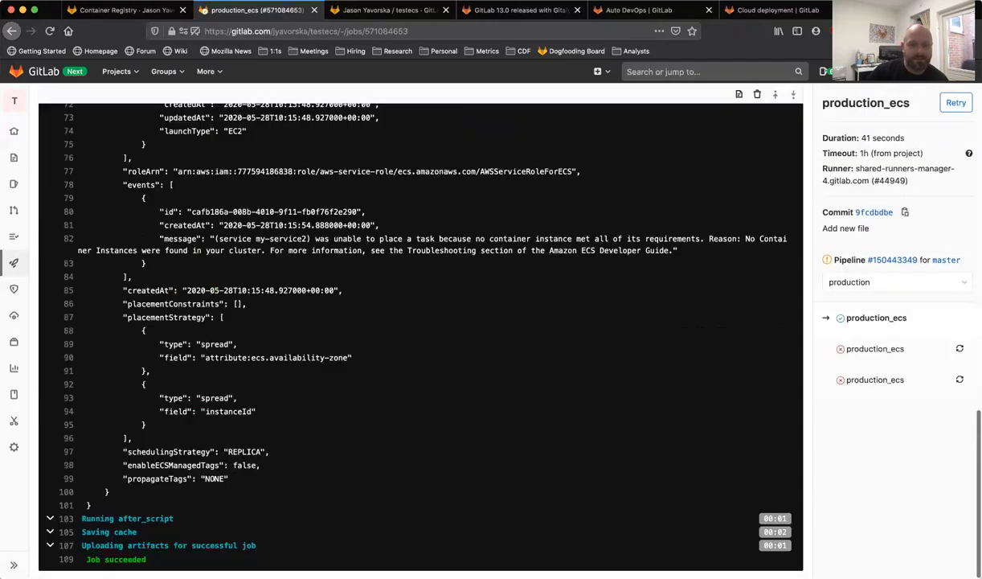
scroll(420, 321, up, 15)
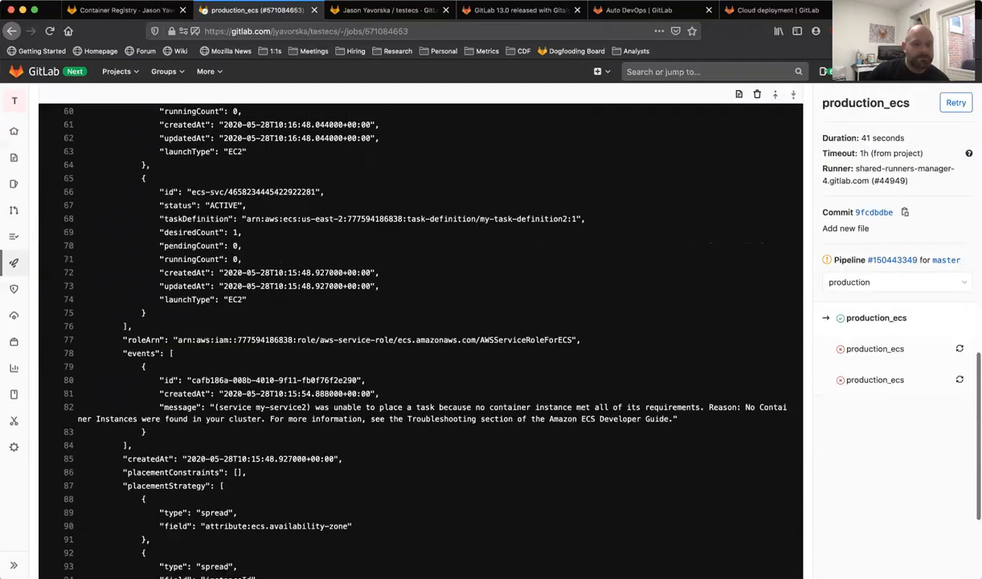